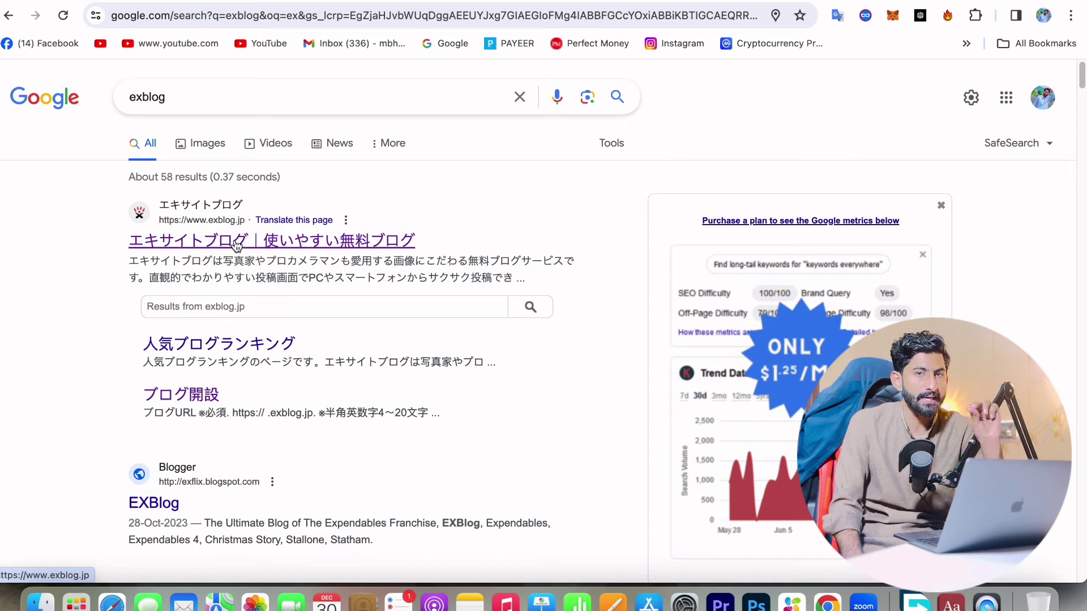
# Open exblog.jp from the search results and go from its Login page to new Excite ID registration.
pyautogui.click(237, 245)
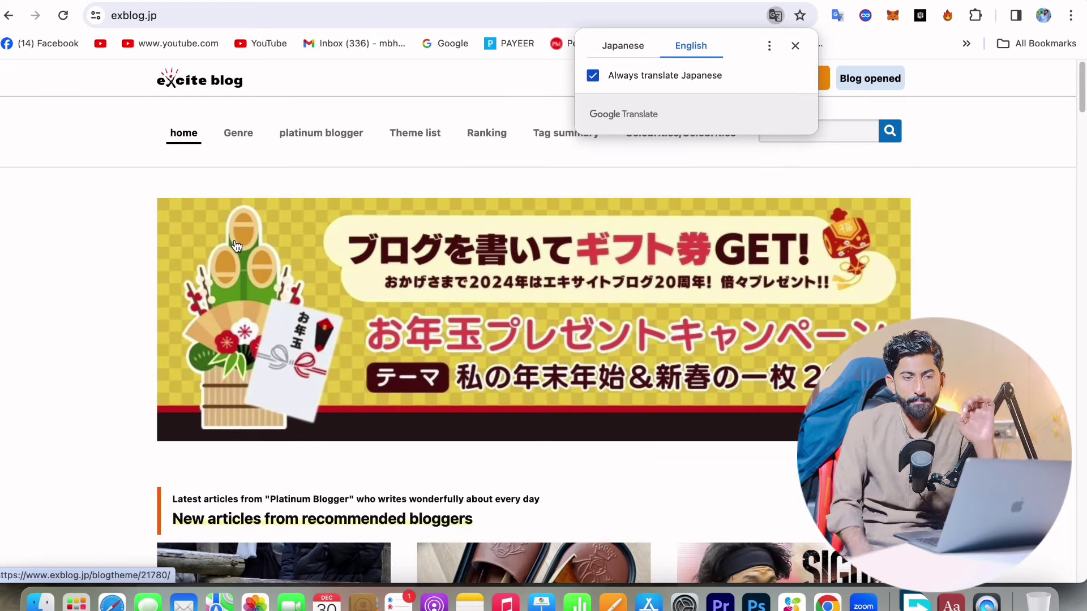
pyautogui.click(796, 45)
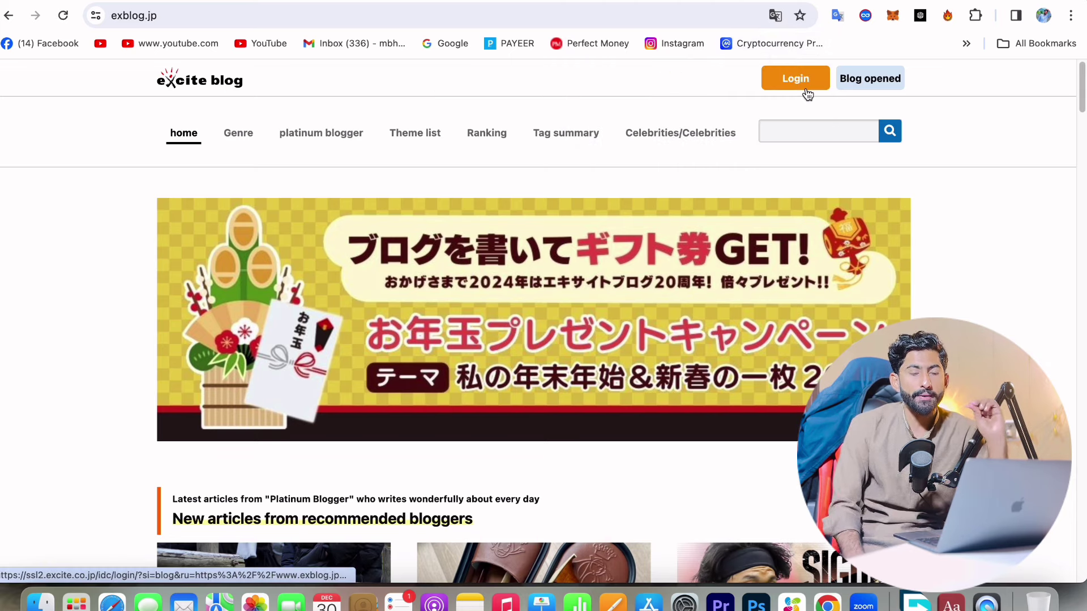
pyautogui.click(782, 85)
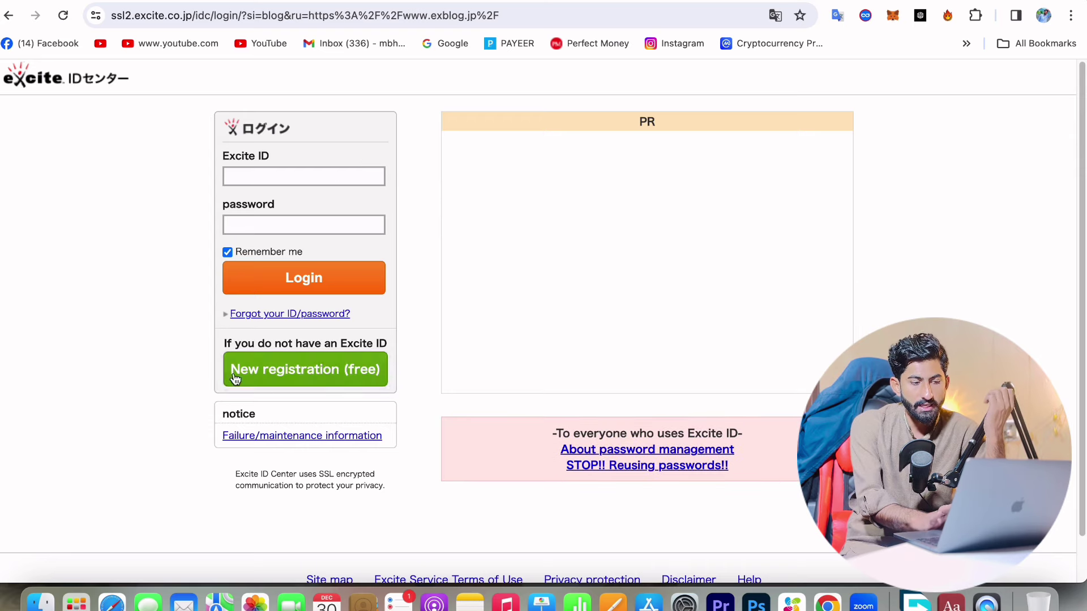
pyautogui.click(310, 372)
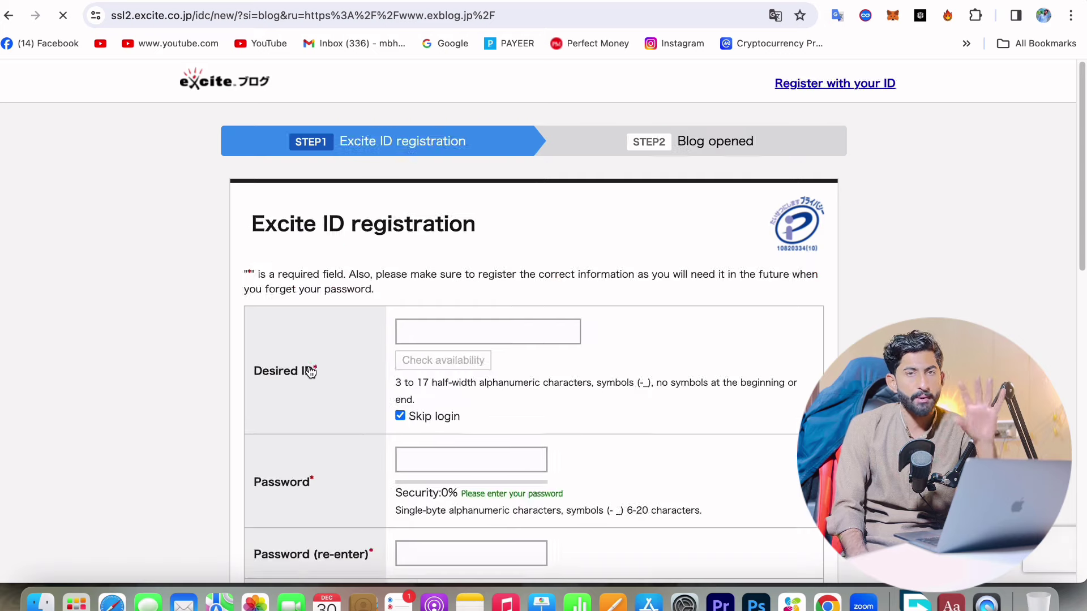
# Enter a desired Excite ID and confirm it is available.
pyautogui.scroll(-5, 545, 292)
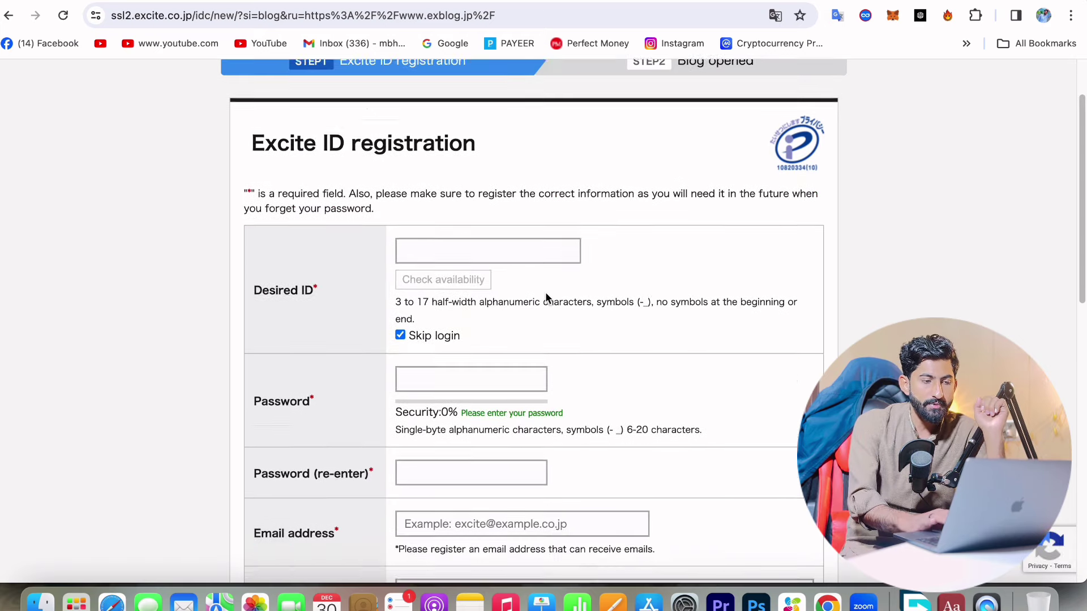
pyautogui.click(413, 171)
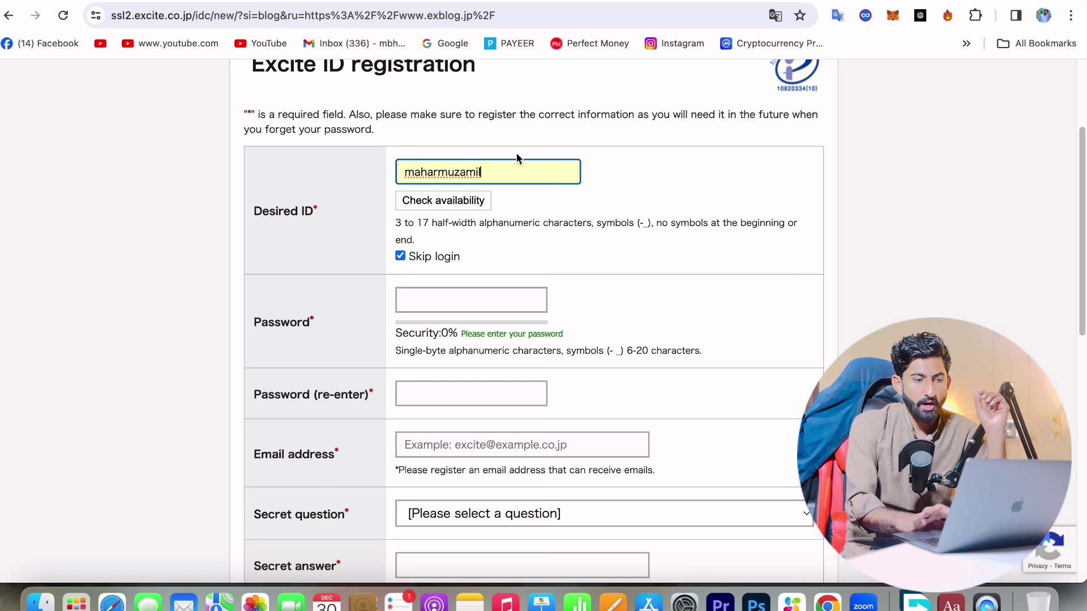
pyautogui.click(499, 157)
pyautogui.click(499, 177)
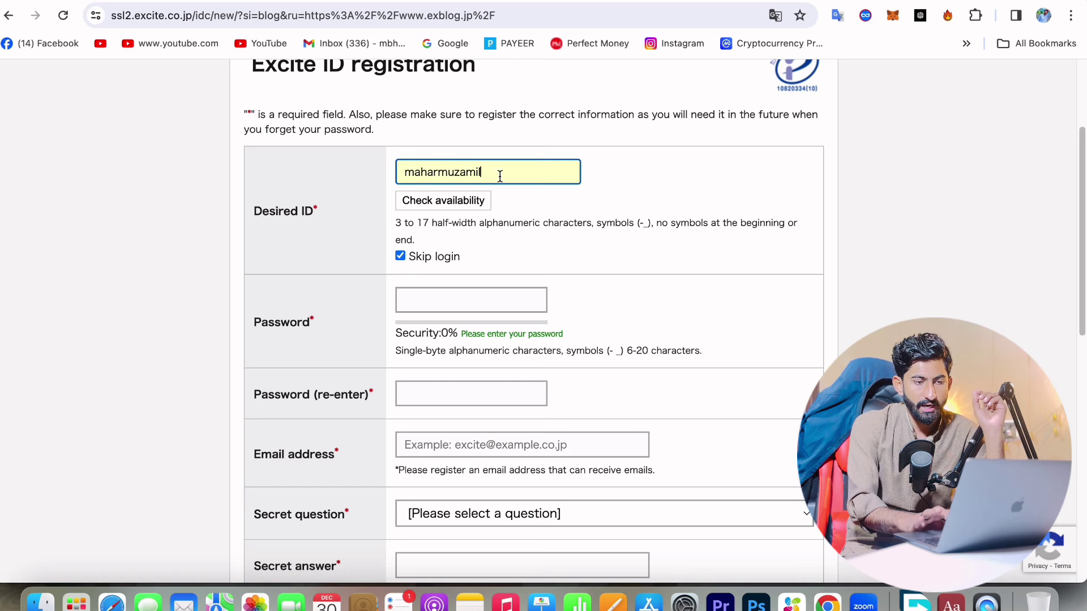
pyautogui.click(468, 202)
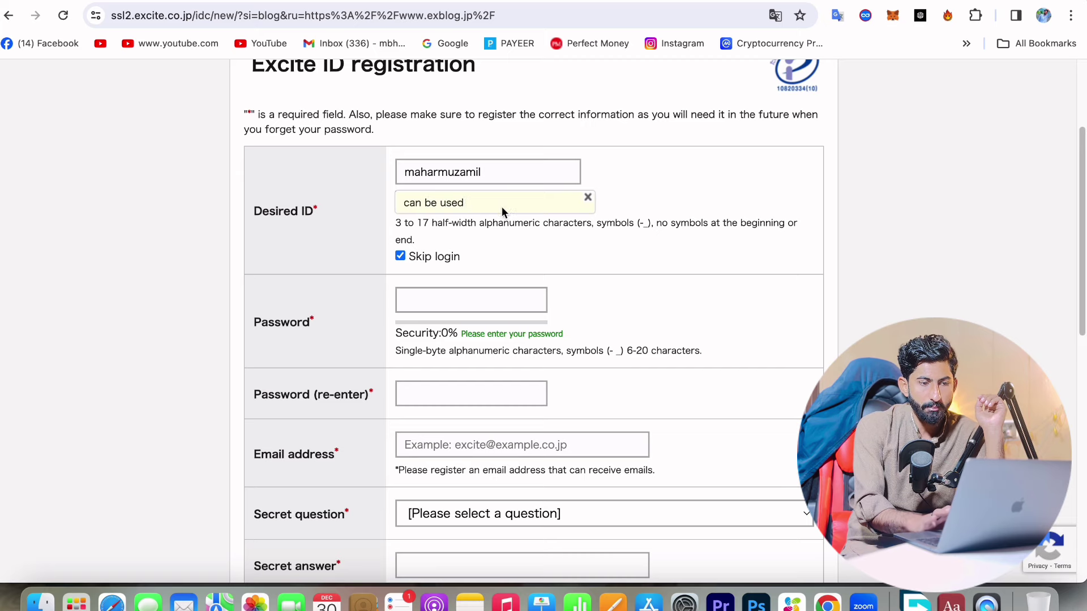
pyautogui.click(589, 197)
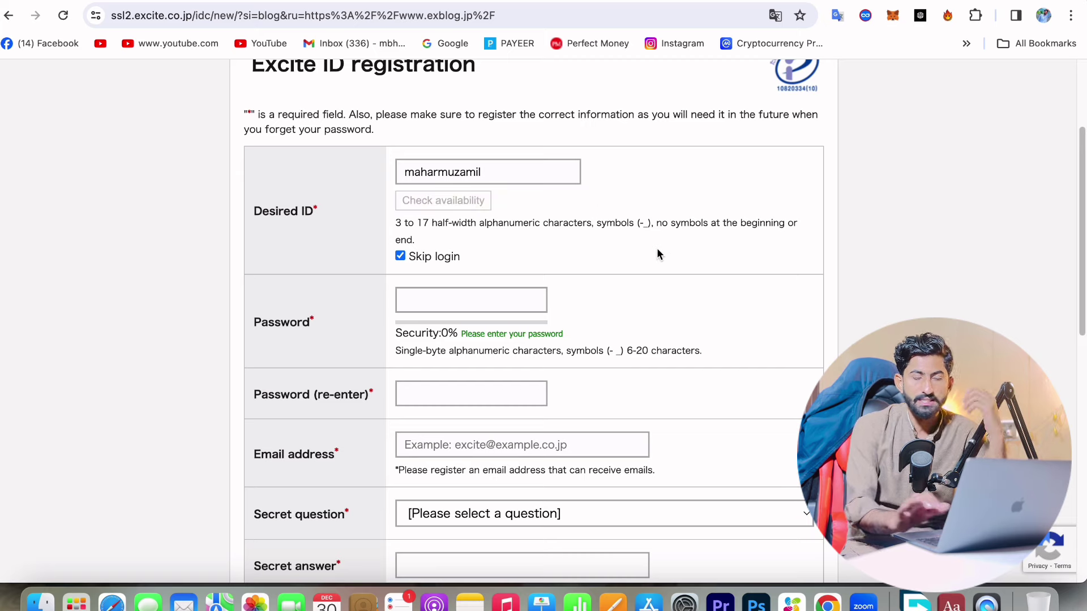
# Fill both password fields with Chrome's generated strong password.
pyautogui.scroll(-1, 384, 209)
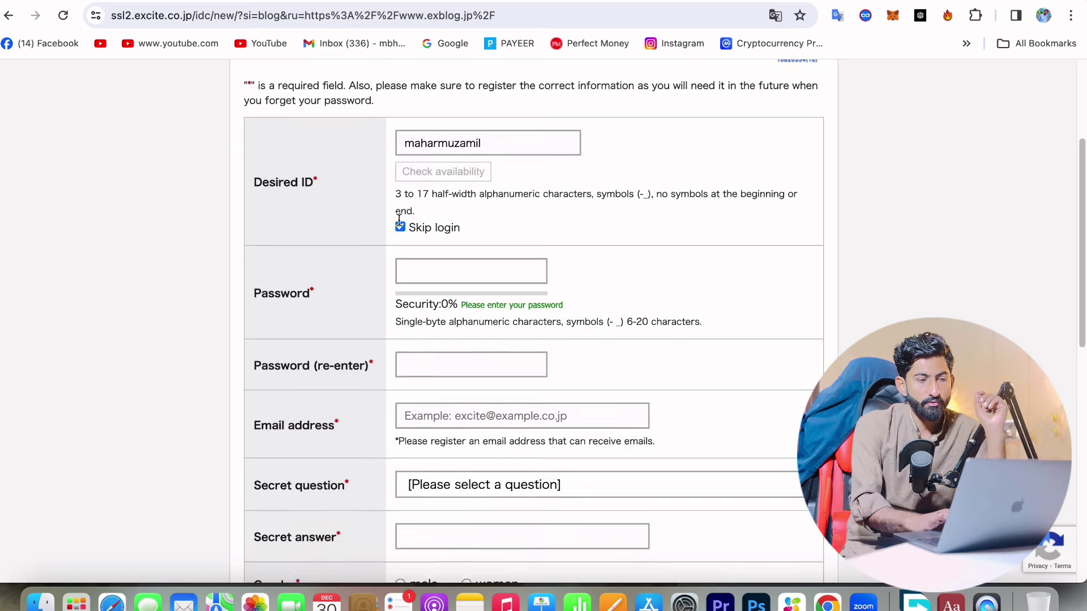
pyautogui.click(437, 264)
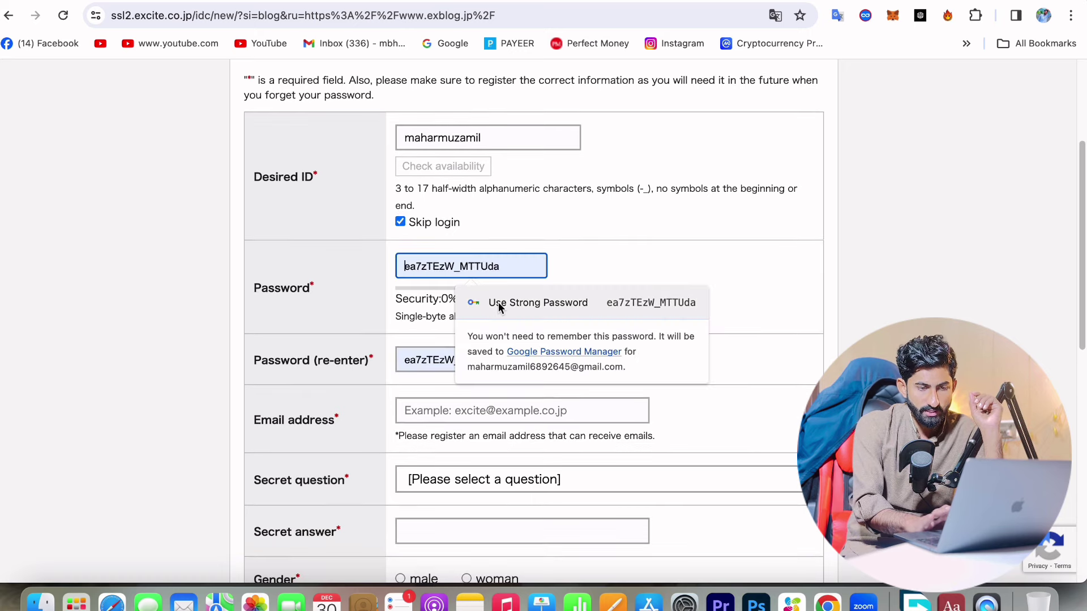
pyautogui.click(565, 291)
pyautogui.click(620, 274)
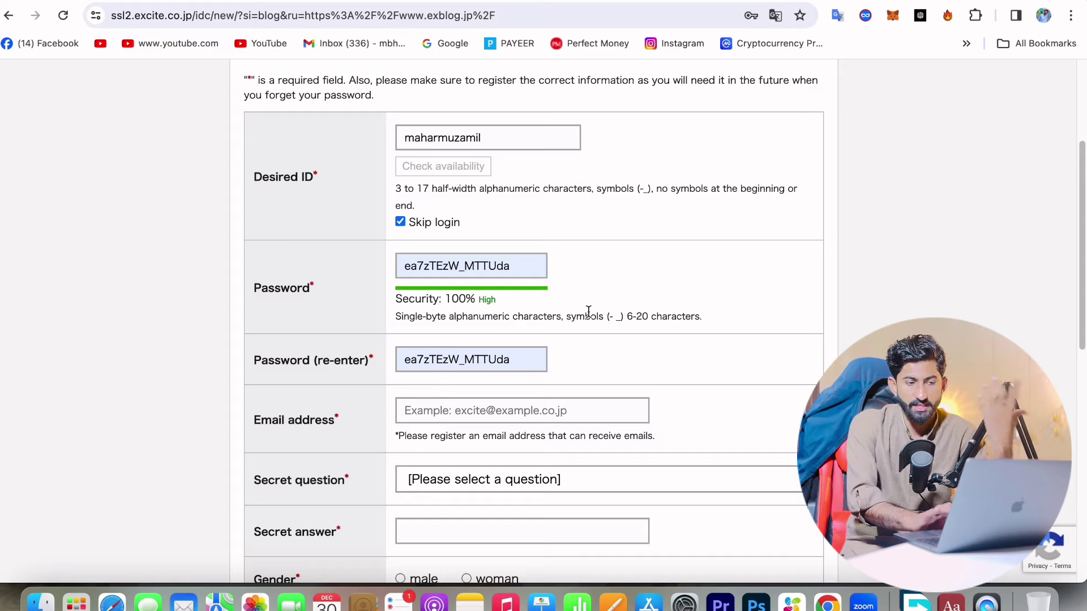
pyautogui.scroll(-1, 588, 312)
pyautogui.scroll(-5, 589, 312)
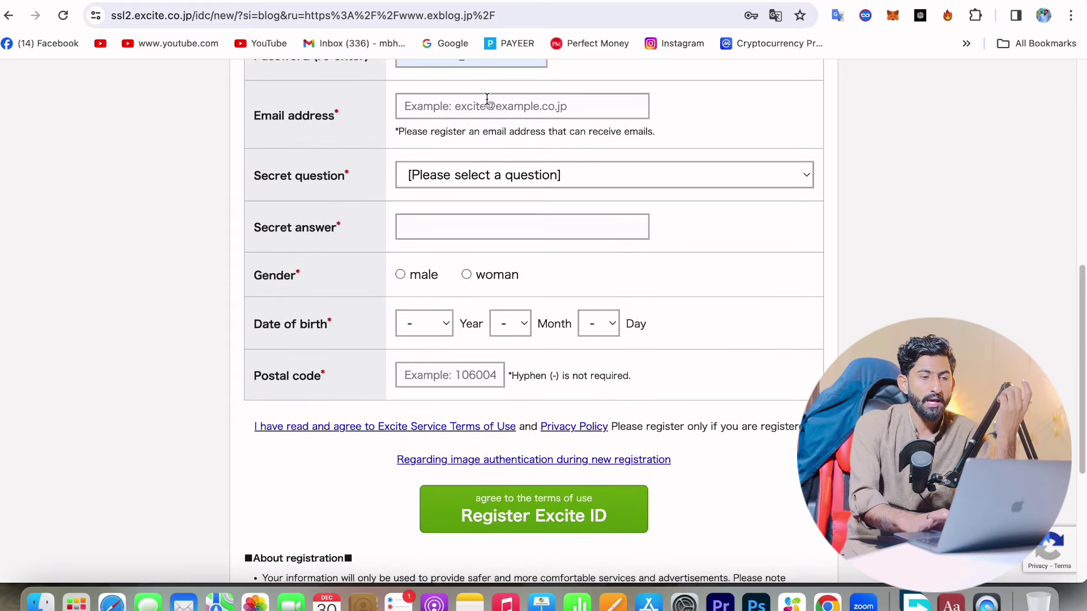
# Fill the e-mail field from a saved address and edit the part before the @ sign.
pyautogui.click(485, 105)
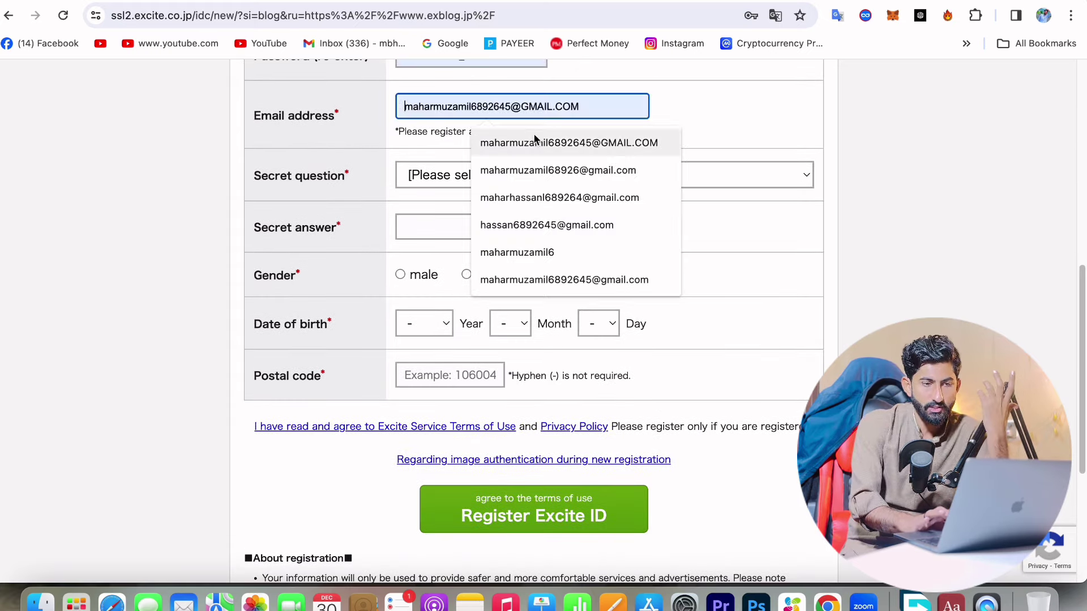
pyautogui.click(552, 170)
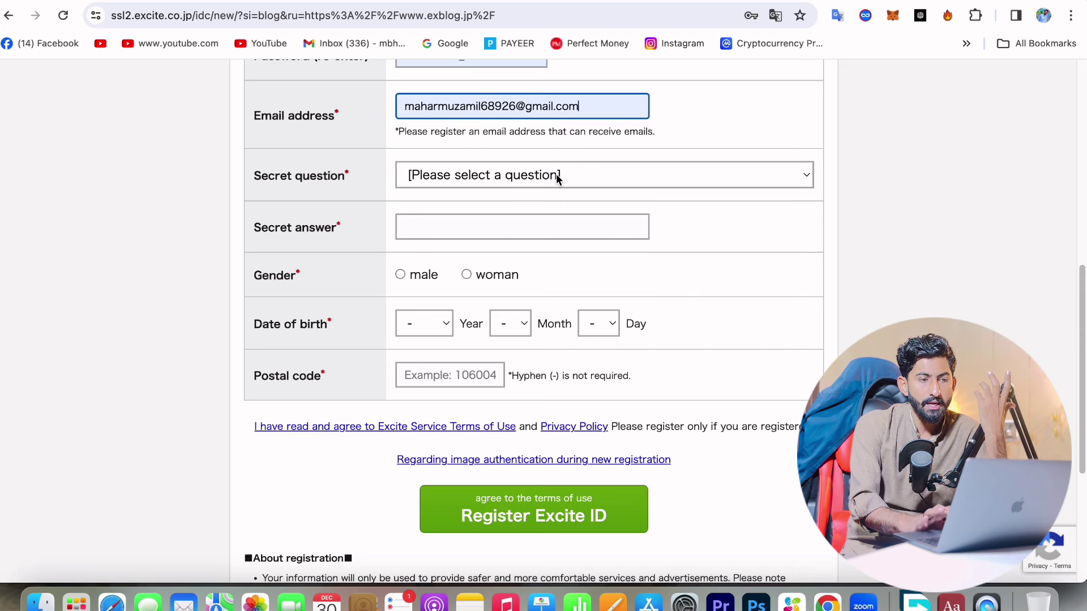
pyautogui.click(514, 108)
pyautogui.write('45')
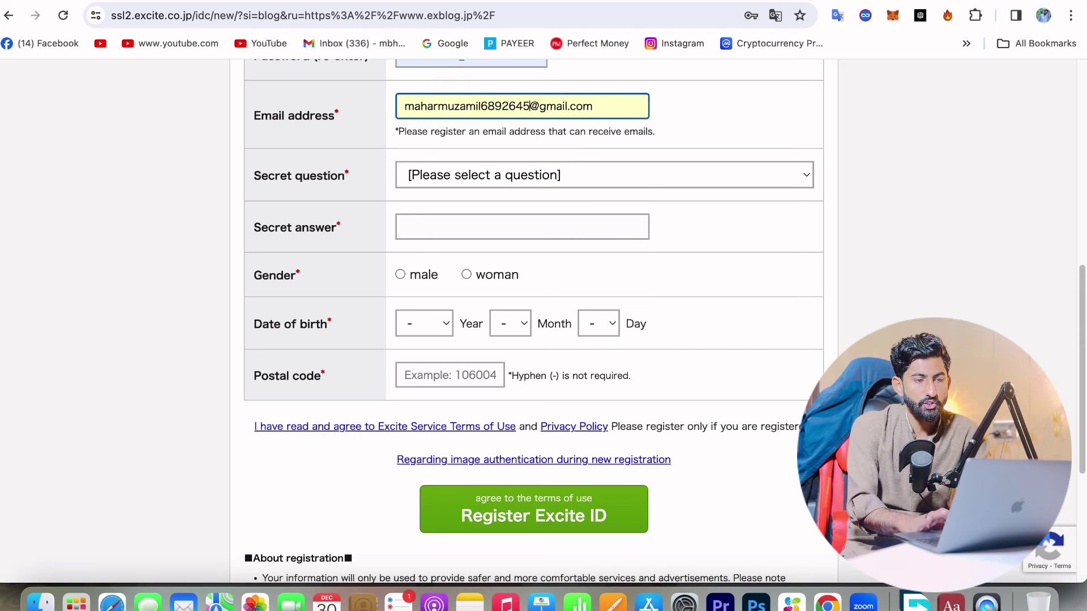
pyautogui.click(884, 310)
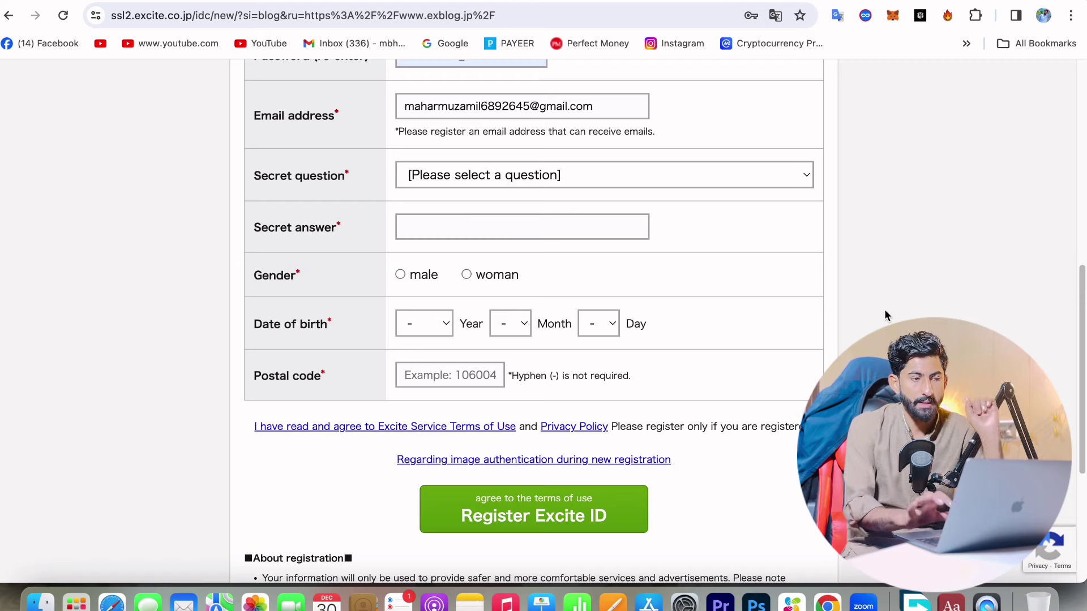
# Choose the first-movie secret question and enter its answer.
pyautogui.click(564, 180)
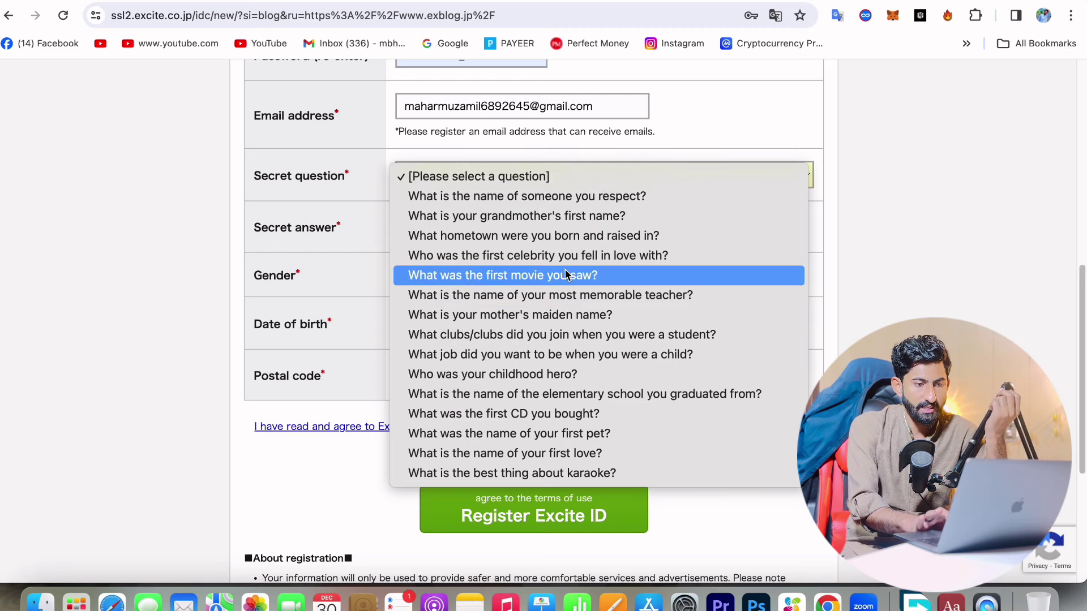
pyautogui.click(545, 277)
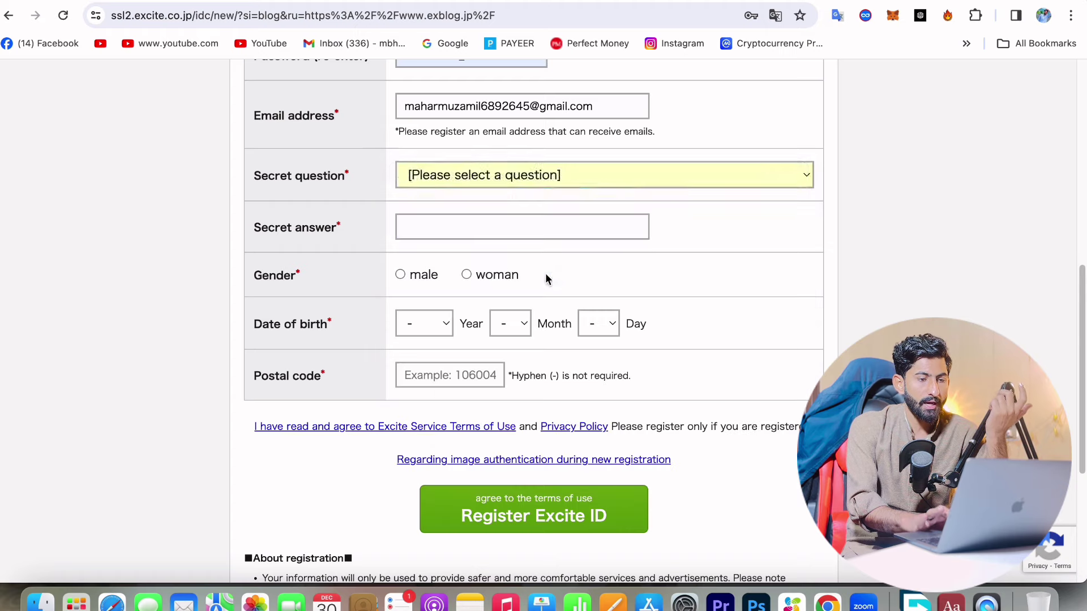
pyautogui.click(425, 223)
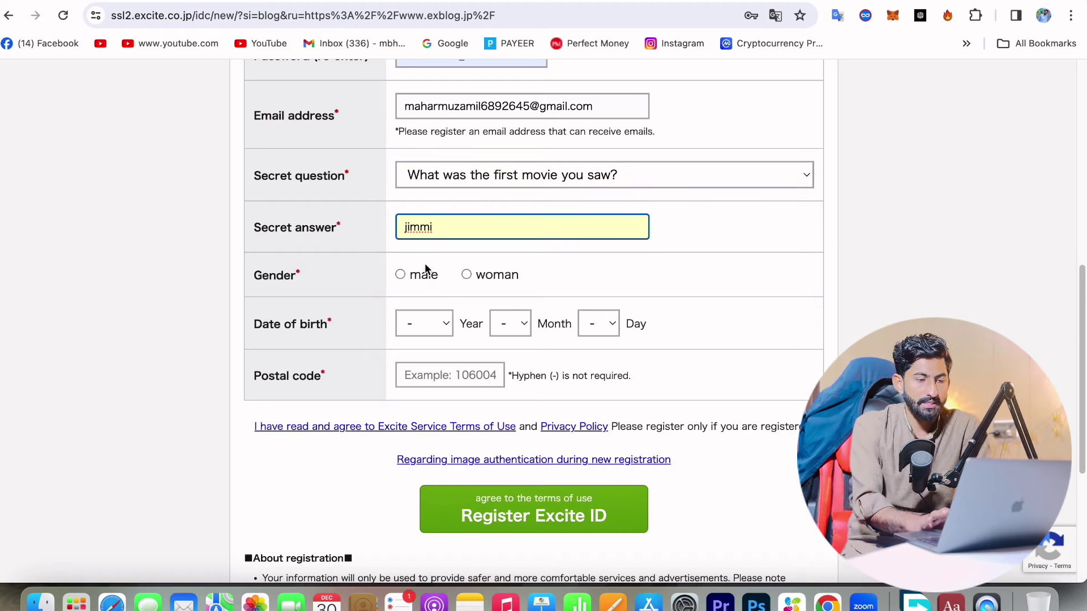
pyautogui.click(399, 274)
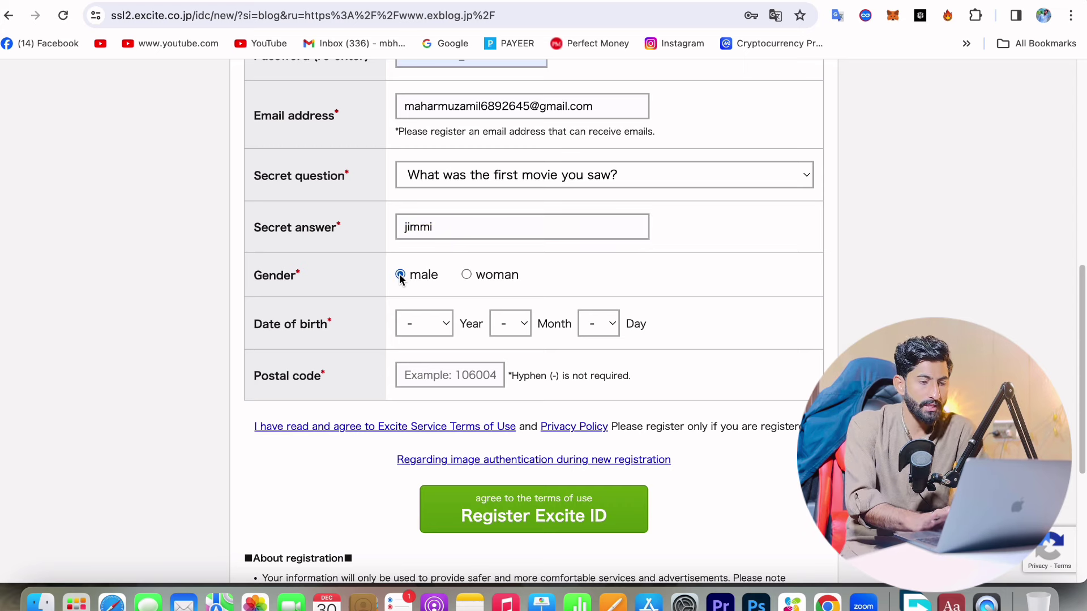
pyautogui.click(415, 316)
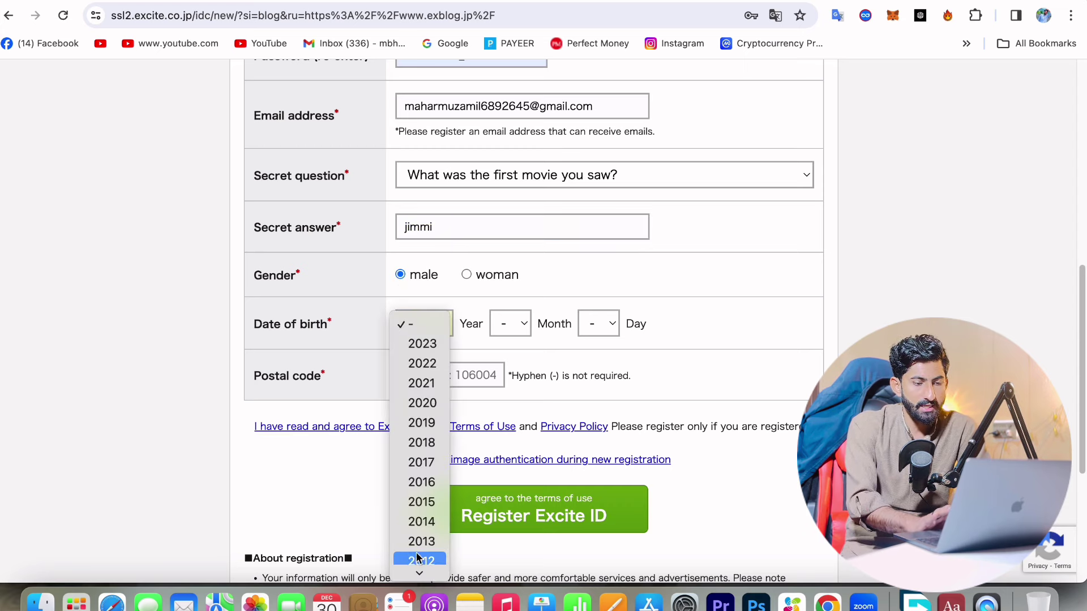
pyautogui.scroll(-5, 418, 561)
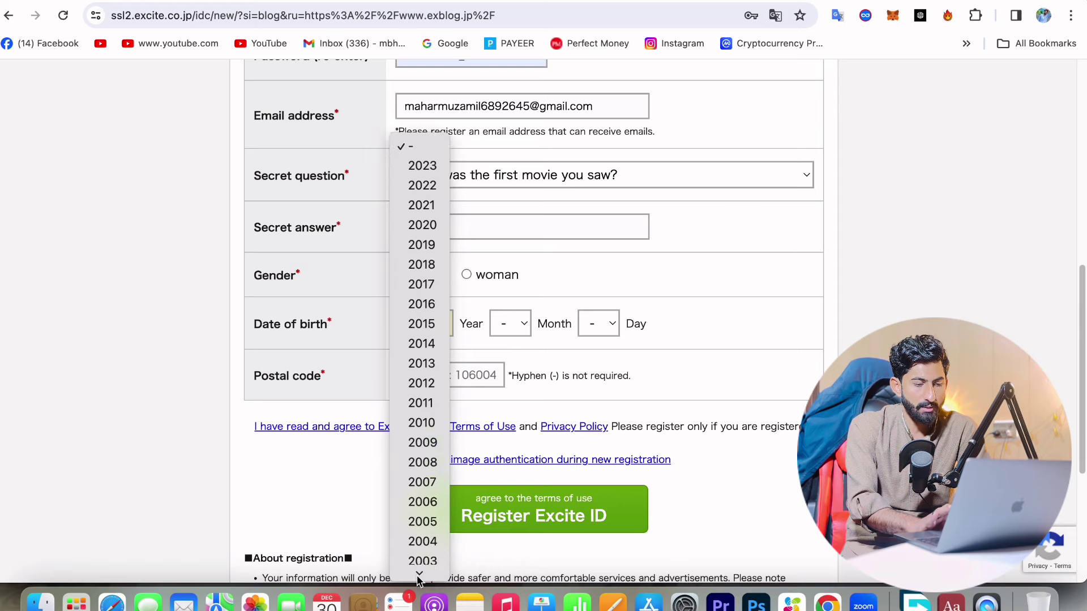
pyautogui.click(422, 521)
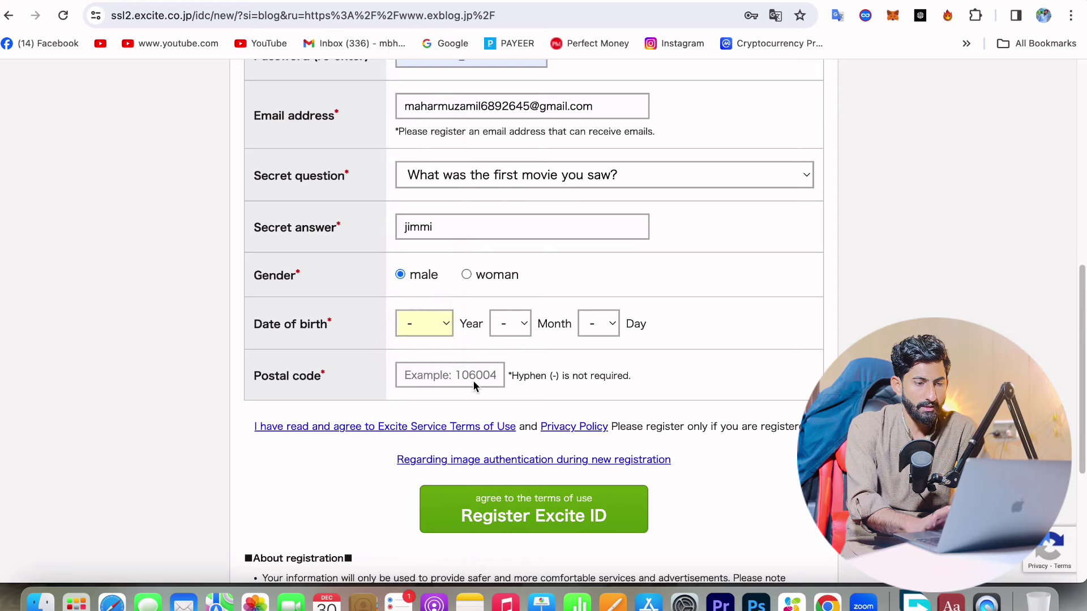
pyautogui.click(513, 328)
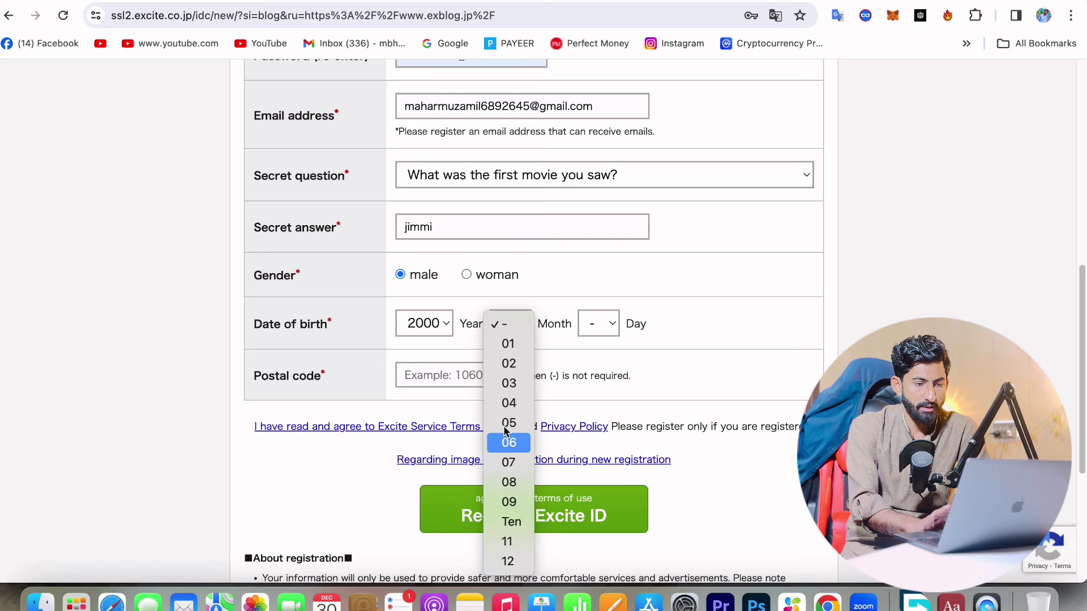
pyautogui.click(510, 405)
pyautogui.click(603, 325)
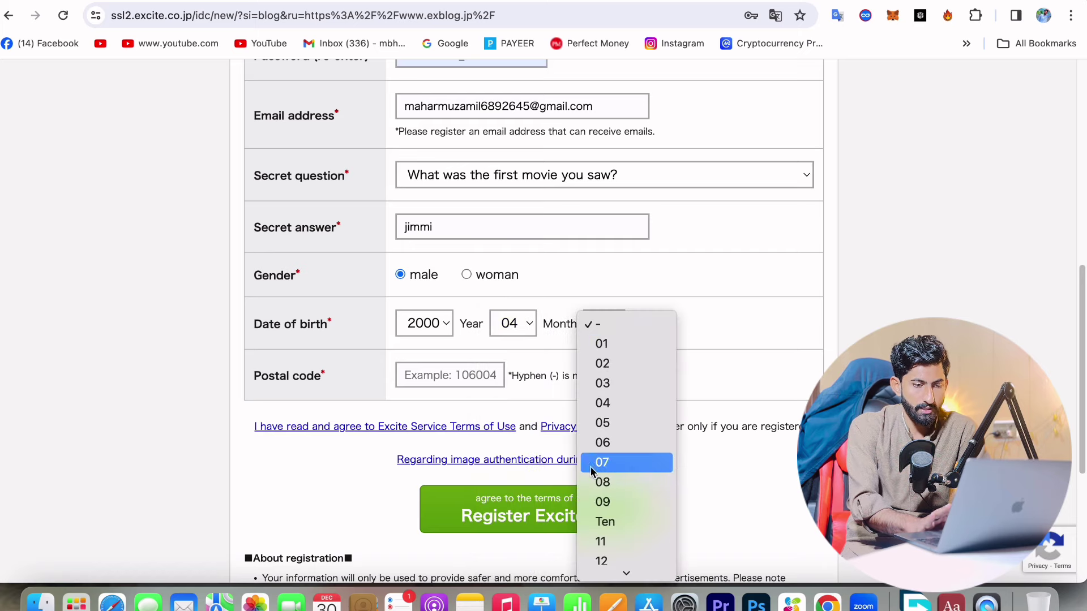
pyautogui.moveTo(604, 571)
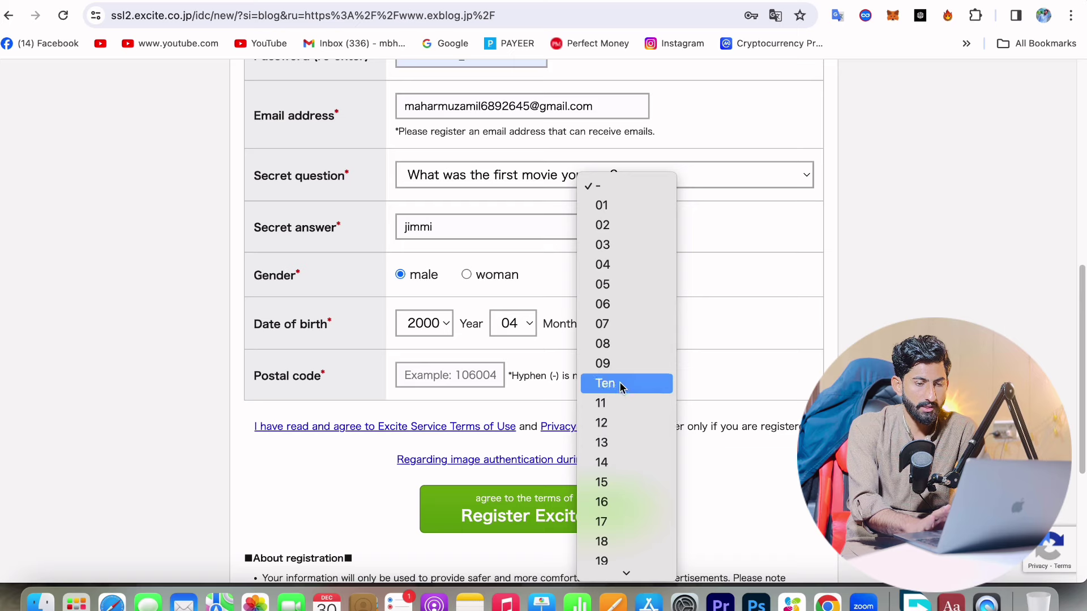
pyautogui.click(606, 447)
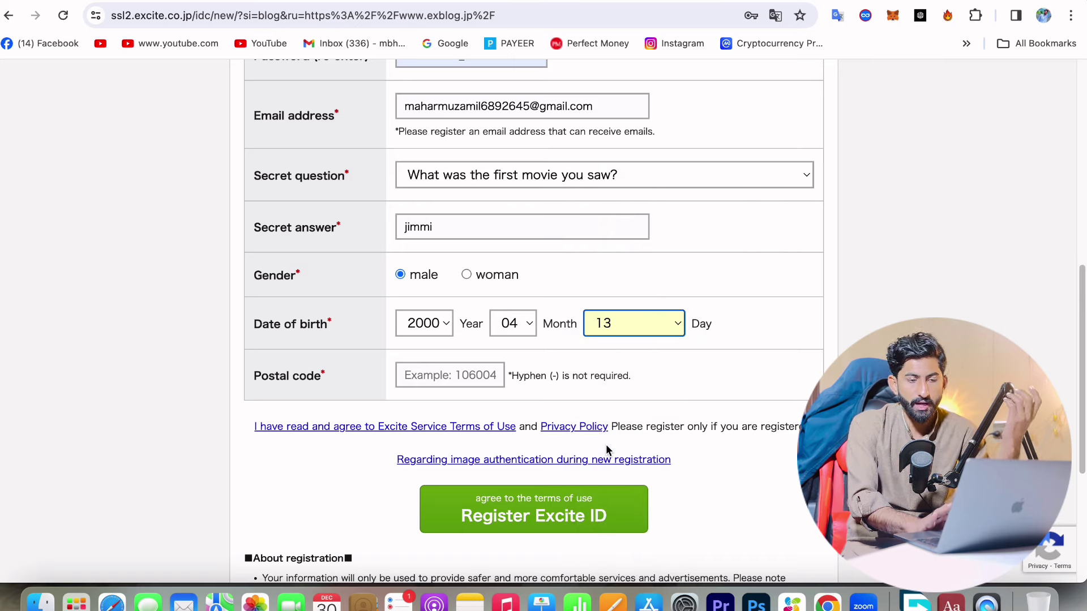
pyautogui.click(425, 385)
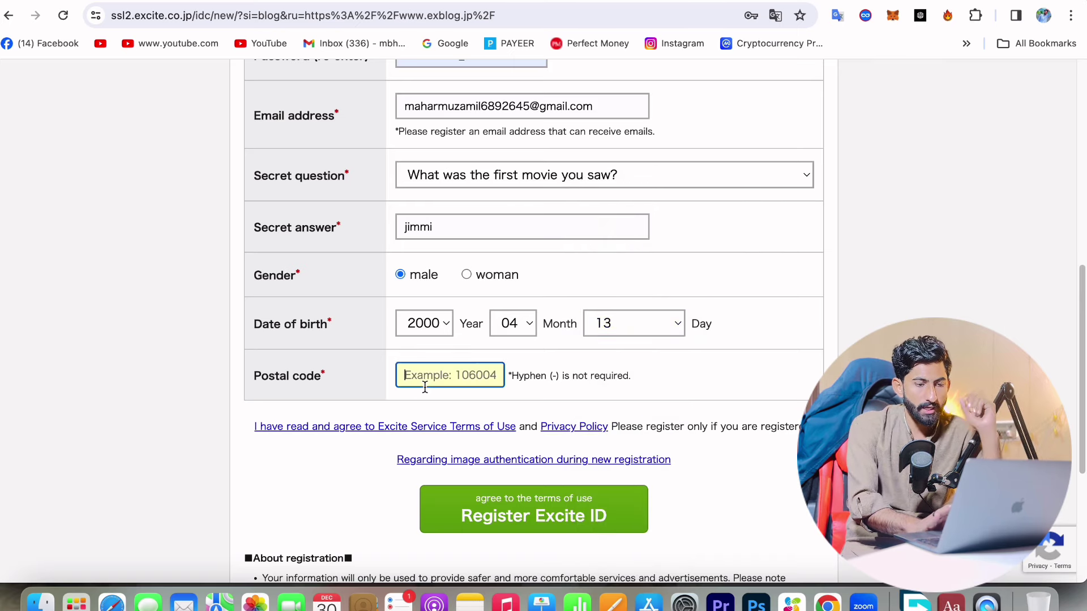
# Paste the looked-up postal code without its hyphen and submit the Excite ID registration.
pyautogui.hotkey('ctrl', 'Tab')
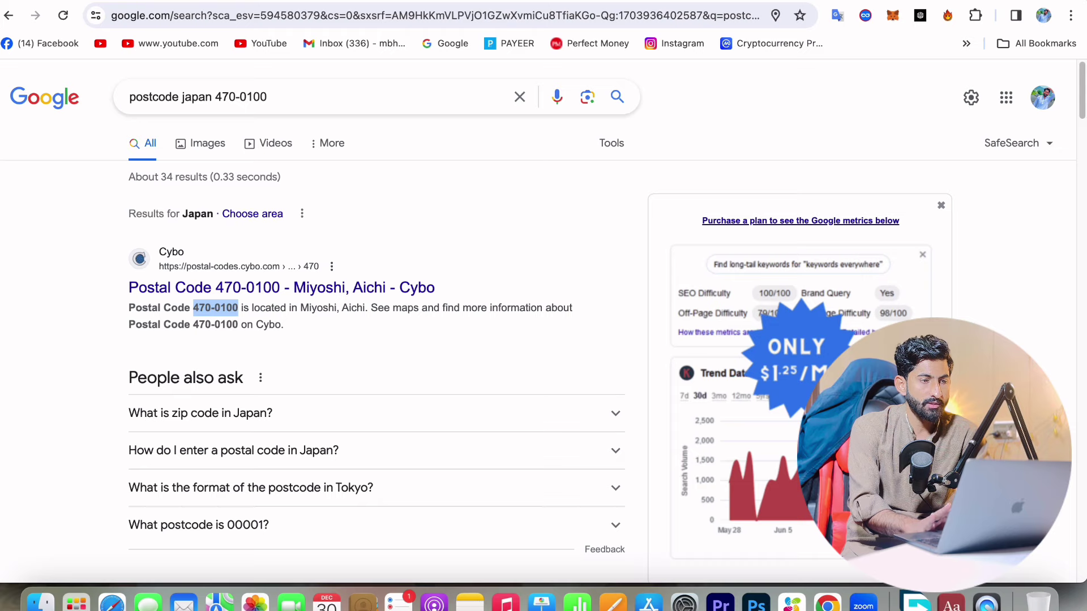
pyautogui.hotkey('ctrl', 'shift', 'Tab')
pyautogui.write('470-010')
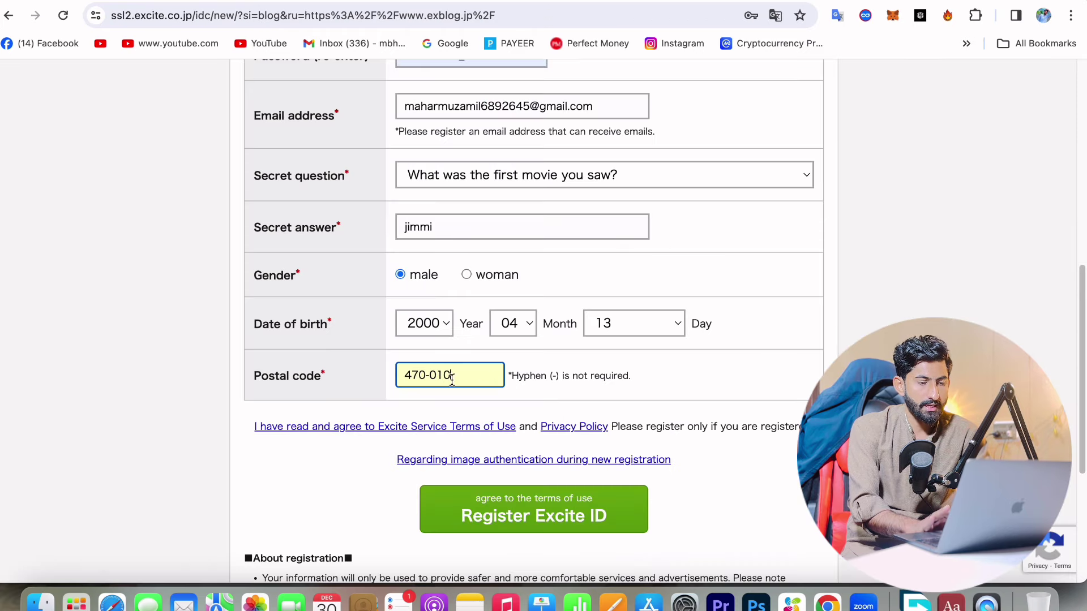
pyautogui.press('BackSpace')
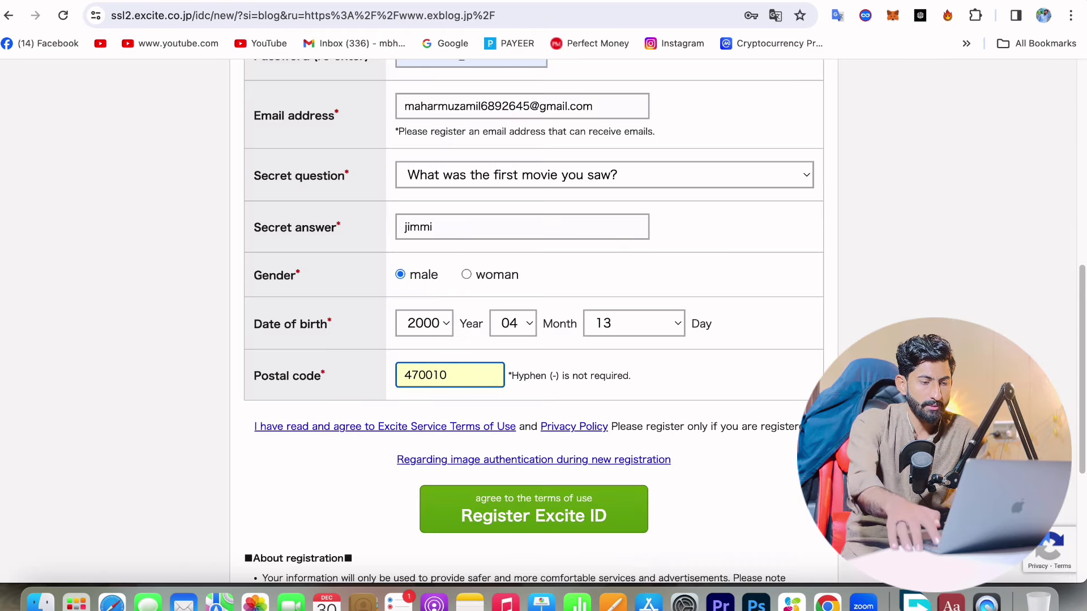
pyautogui.write('1')
pyautogui.click(646, 379)
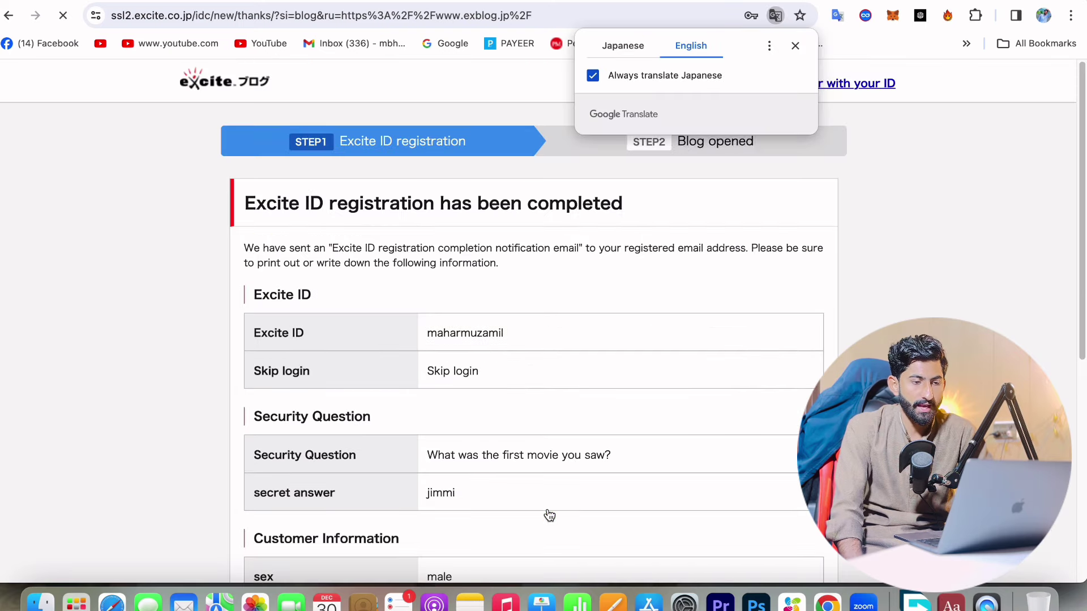
# Clear the saved-password and translation notices and choose Start a blog on the signed-in home page.
pyautogui.click(798, 52)
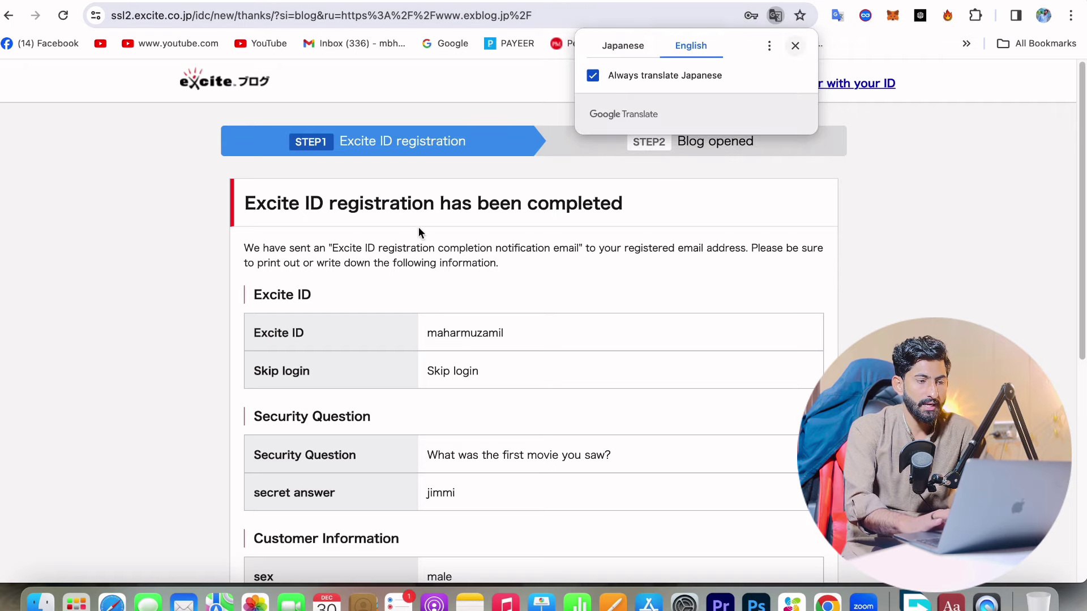
pyautogui.scroll(-2, 403, 320)
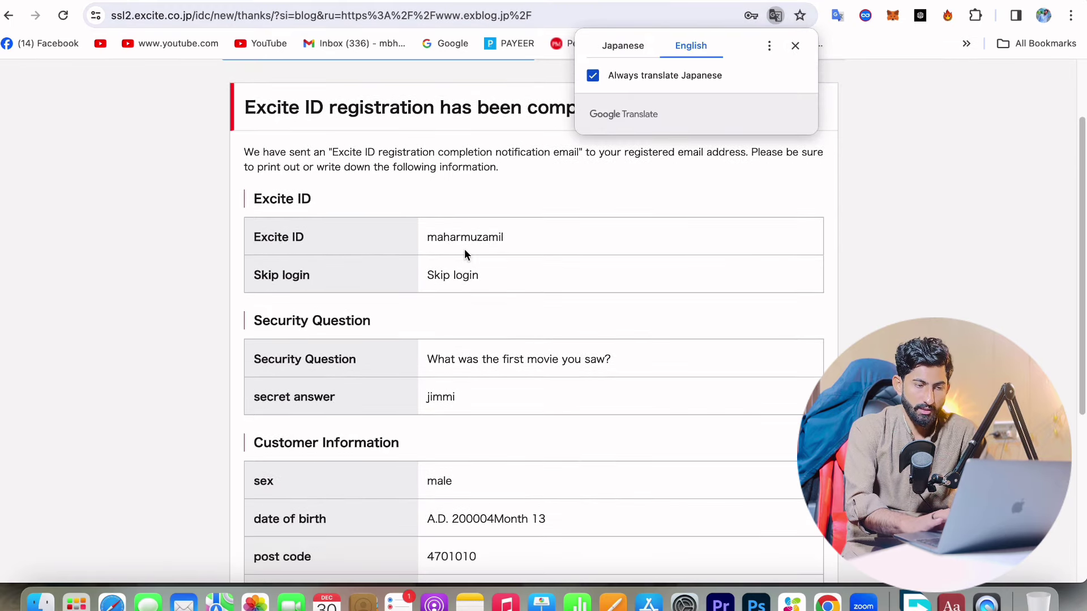
pyautogui.scroll(-2, 489, 247)
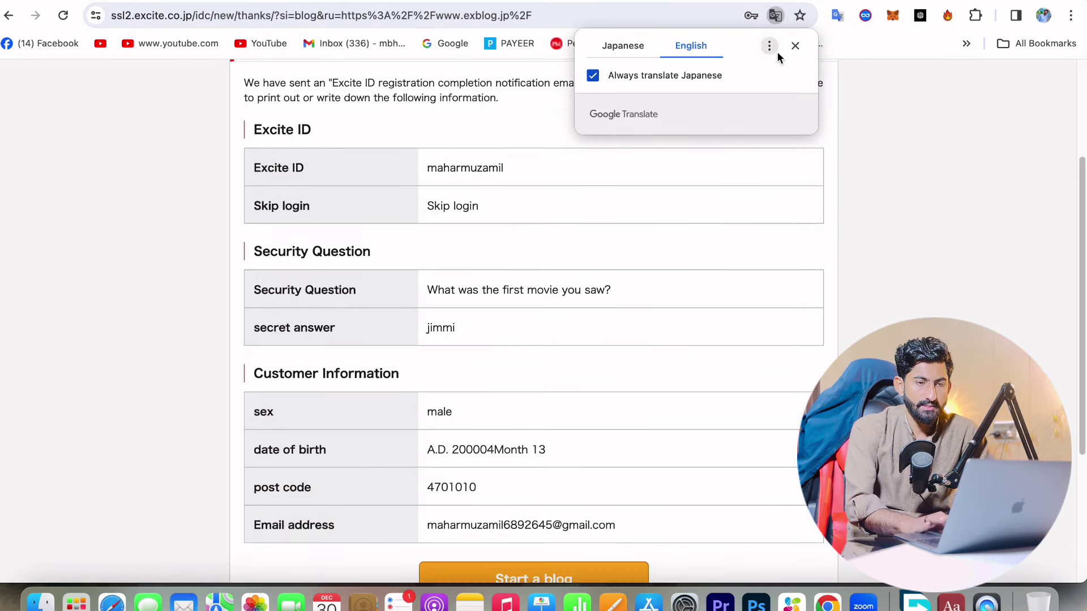
pyautogui.click(795, 45)
pyautogui.scroll(-3, 610, 288)
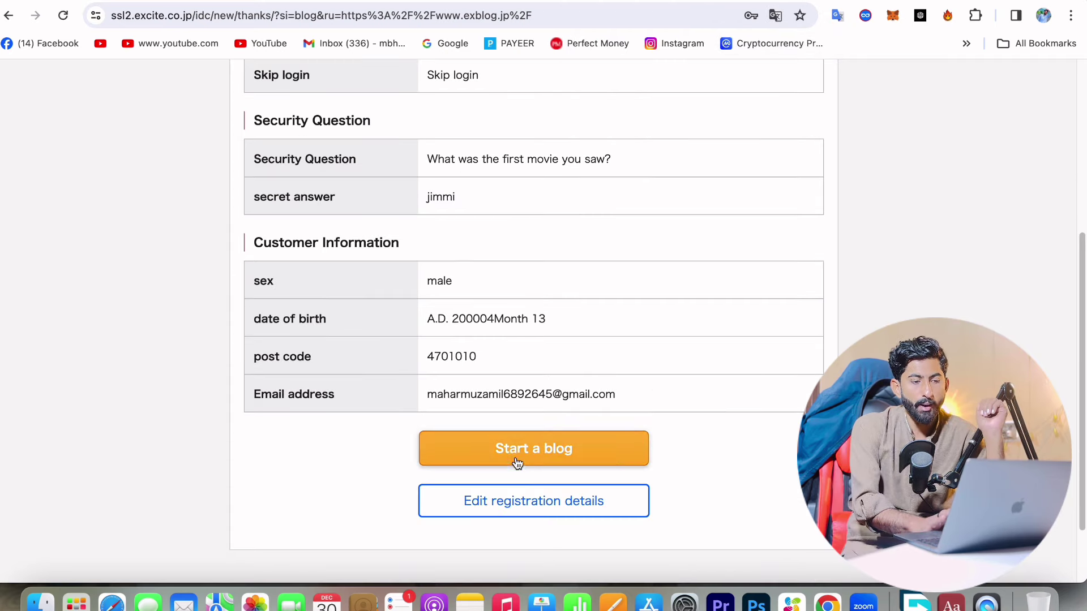
pyautogui.click(554, 450)
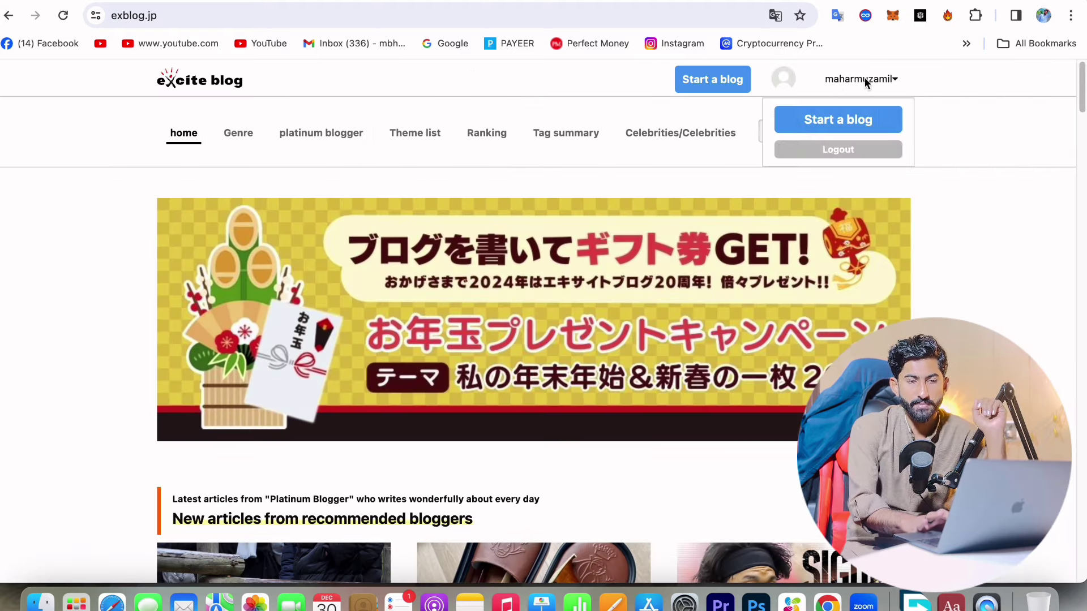
# Start a new blog with the saved username as its URL and the owner's name as title.
pyautogui.click(704, 76)
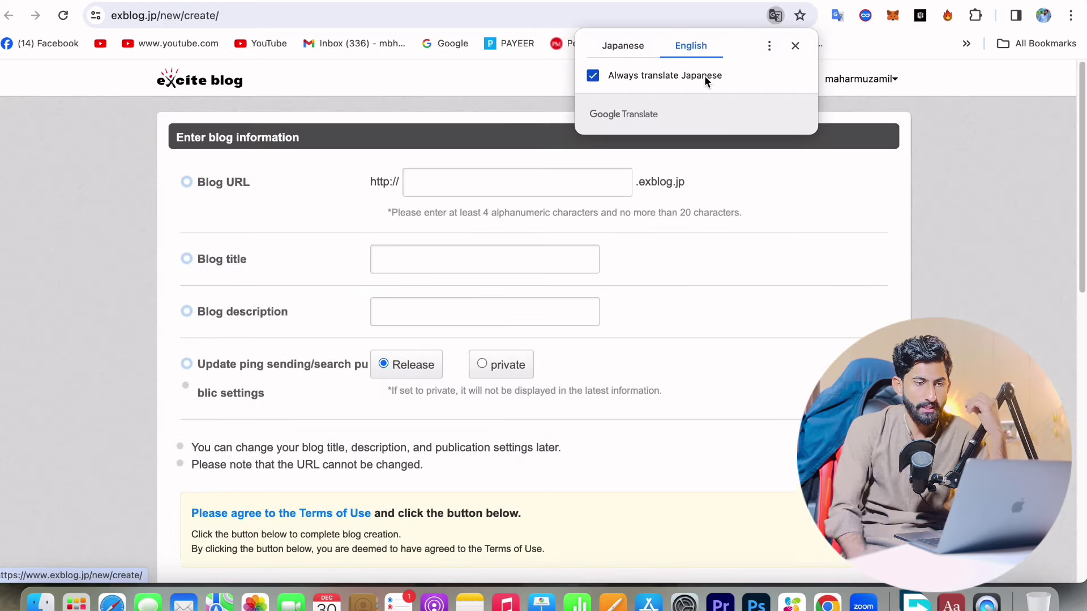
pyautogui.click(474, 190)
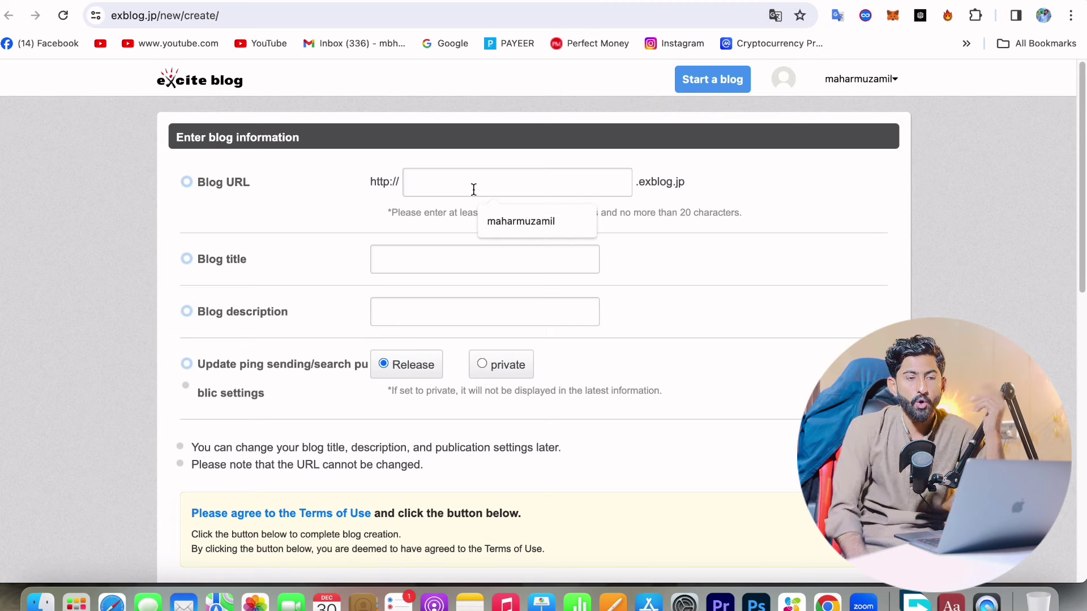
pyautogui.click(524, 221)
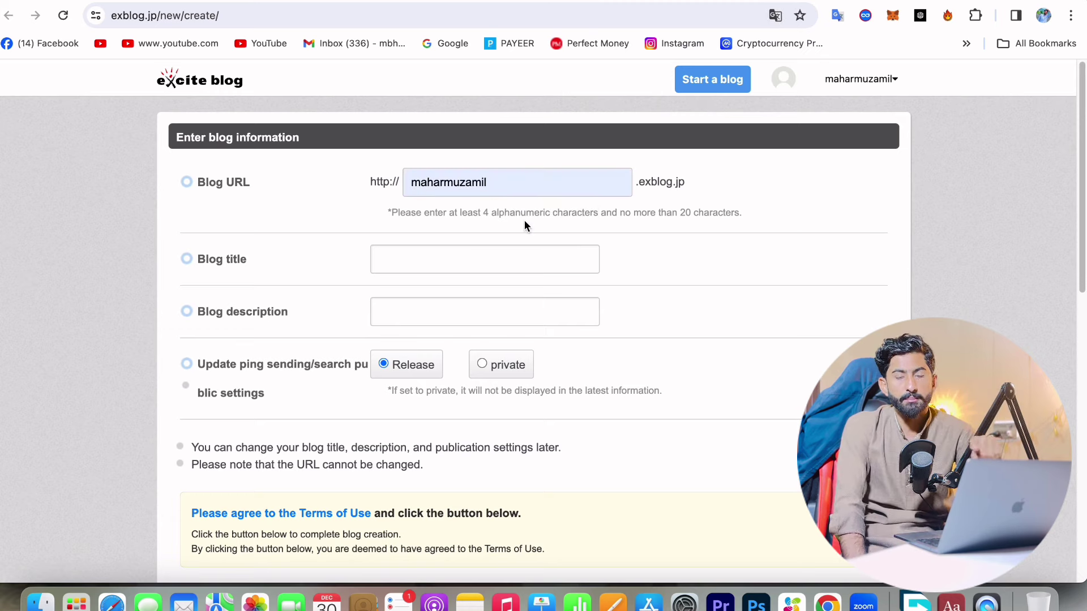
pyautogui.click(427, 266)
pyautogui.write('M')
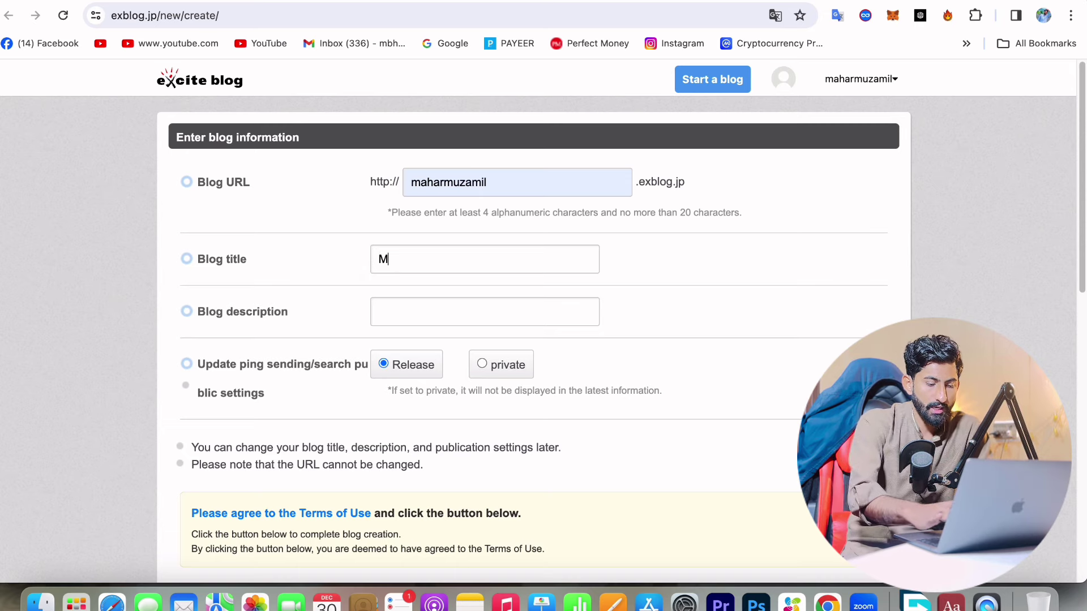
pyautogui.write('ahar Muzamil')
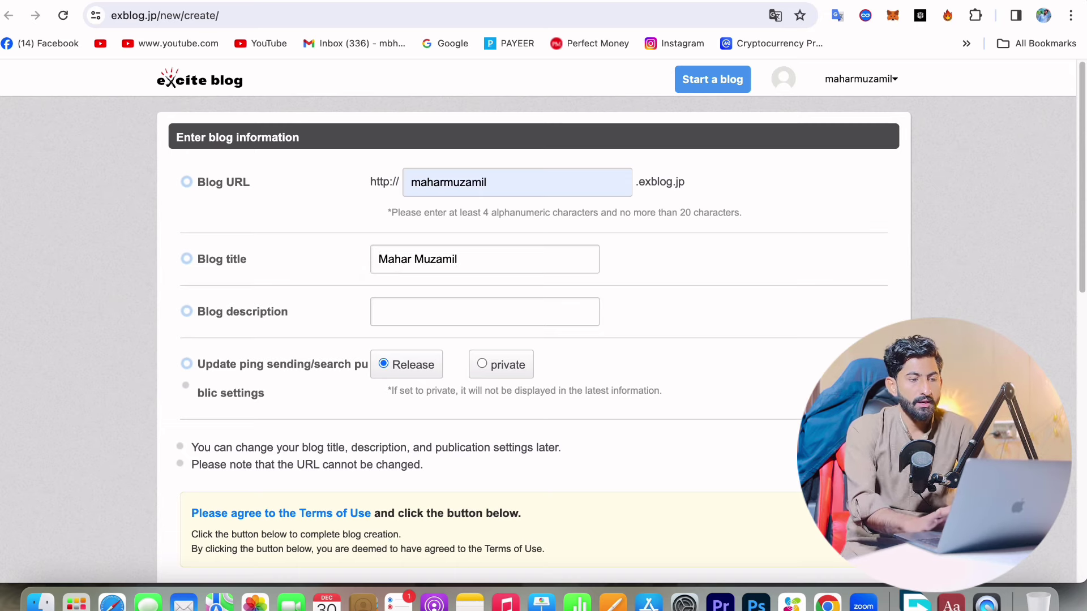
pyautogui.scroll(-3, 456, 296)
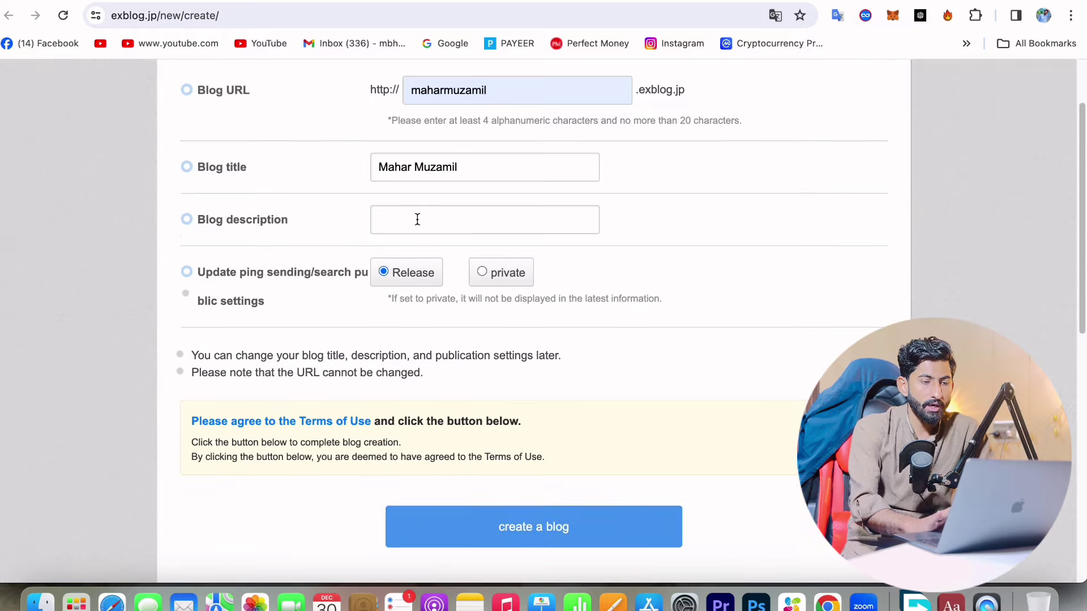
pyautogui.click(422, 211)
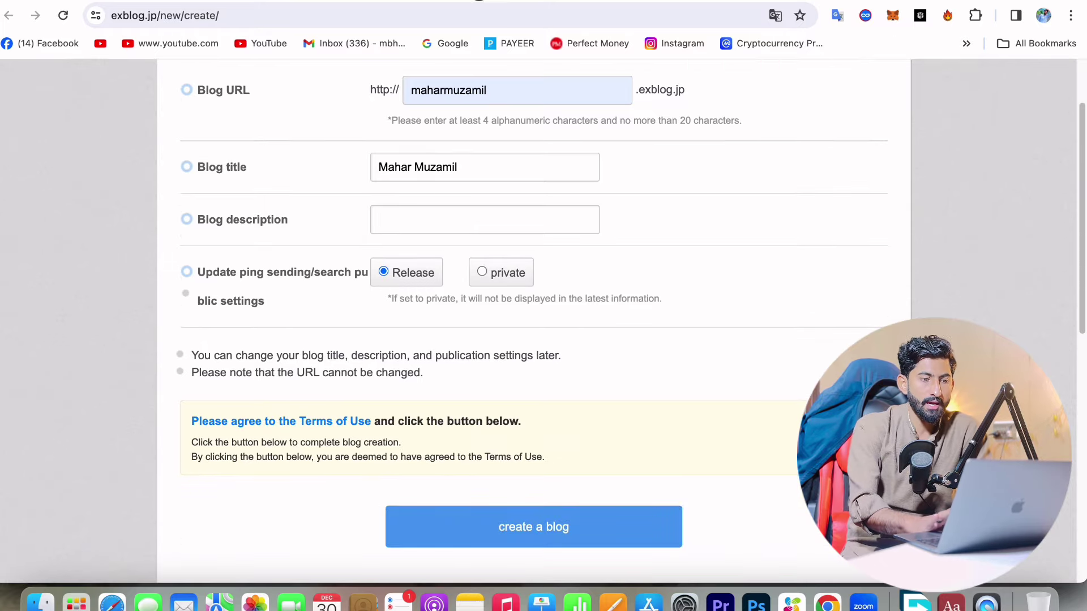
# Open the personal website in a new tab and copy its intro paragraph.
pyautogui.press('super+t')
pyautogui.click(448, 17)
pyautogui.write('maharmuzamil.com')
pyautogui.press('Return')
pyautogui.click(1062, 84)
pyautogui.moveTo(830, 130); pyautogui.dragTo(1010, 142)
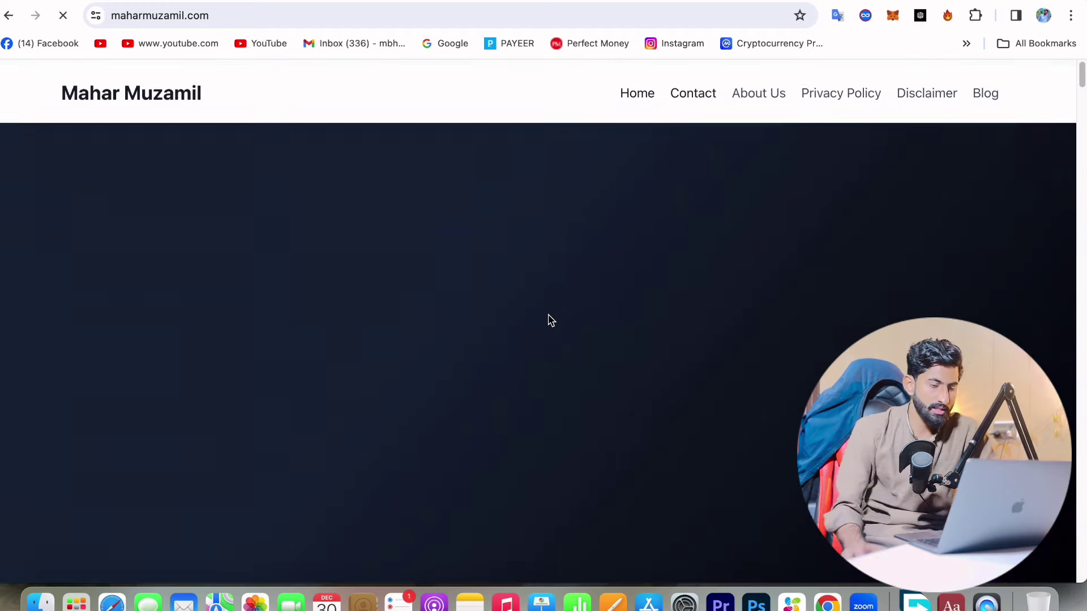
pyautogui.scroll(-5, 548, 318)
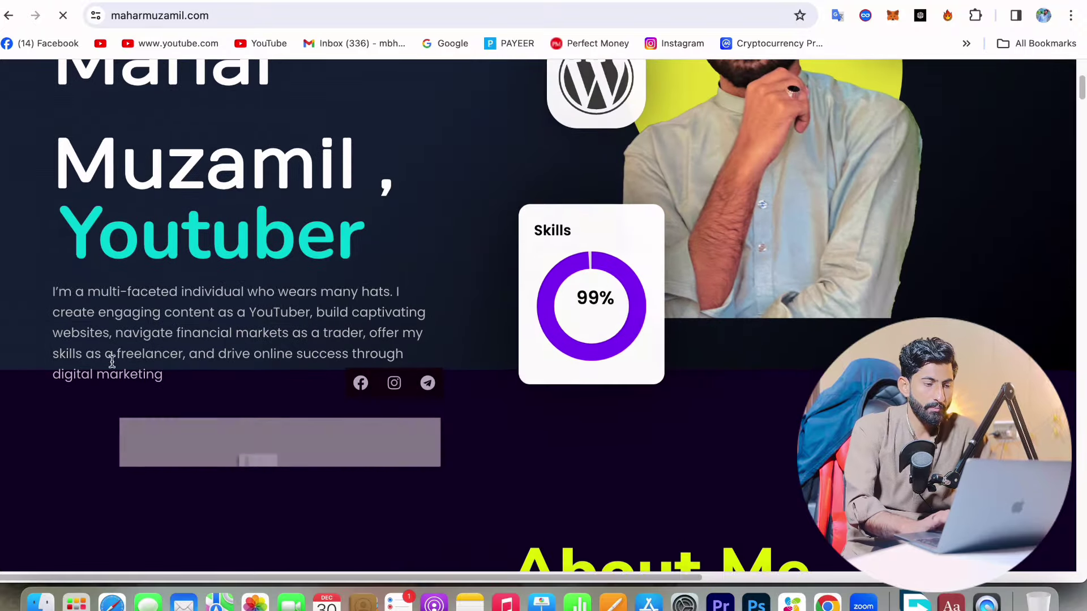
pyautogui.tripleClick(116, 326)
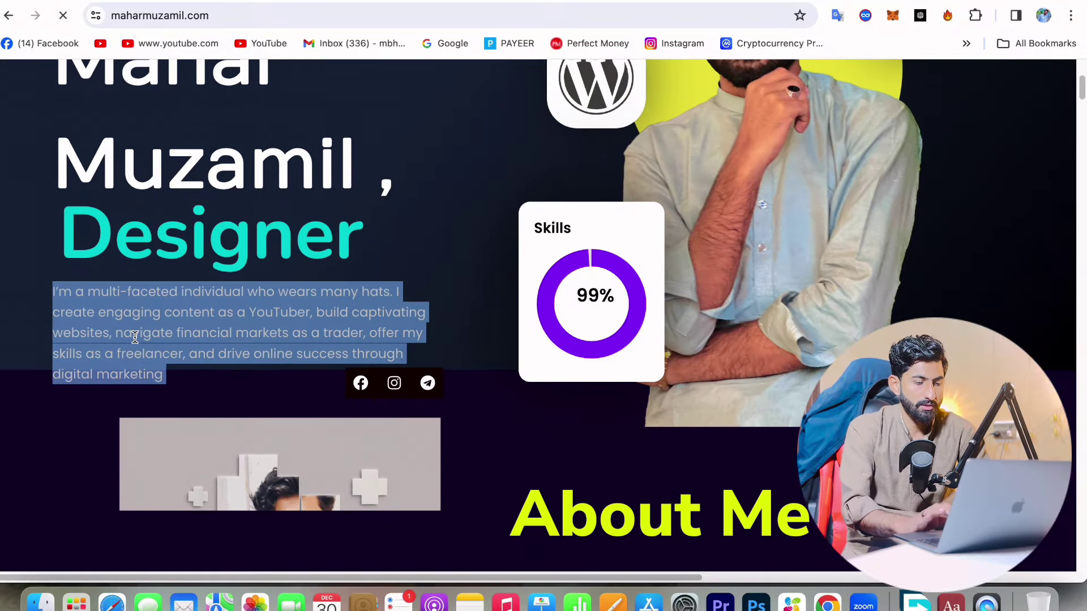
pyautogui.hotkey('ctrl', 'shift', 'Tab')
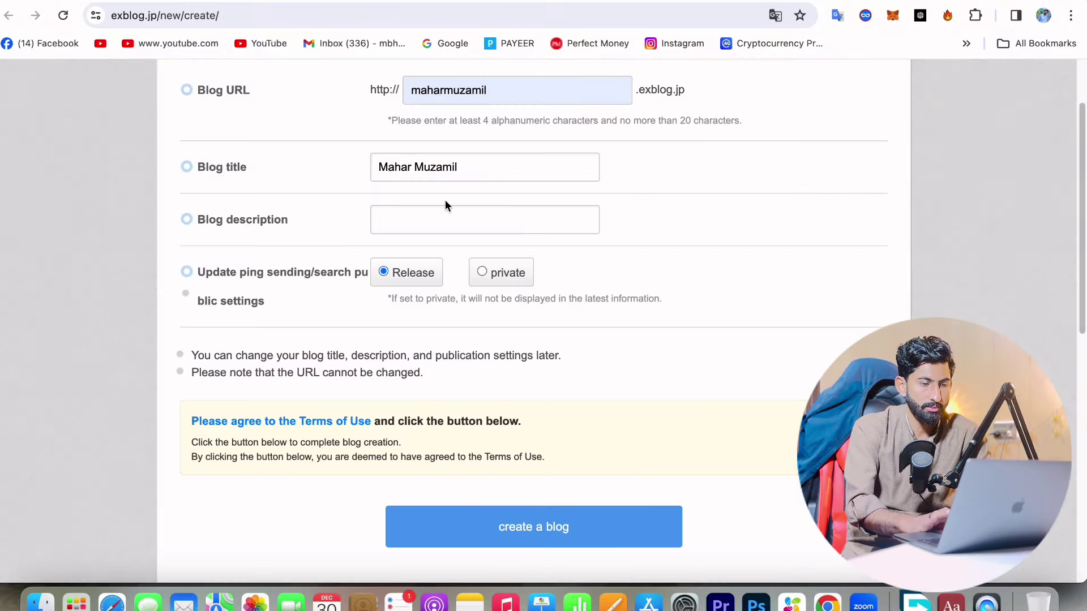
# Paste the copied intro paragraph as the blog description and submit the form.
pyautogui.click(445, 219)
pyautogui.press('super+v')
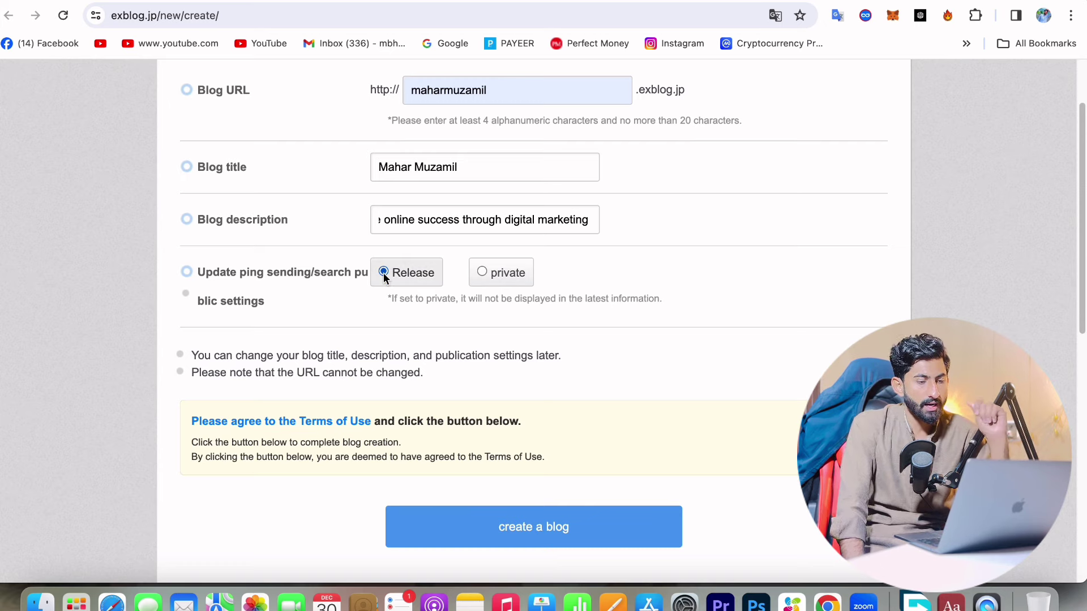
pyautogui.scroll(-2, 558, 313)
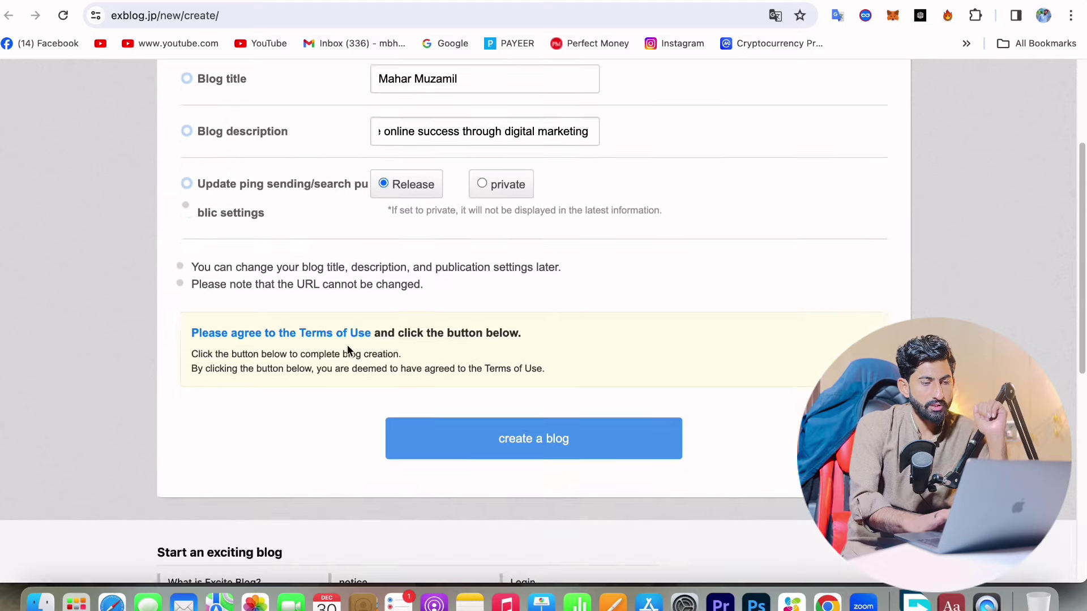
pyautogui.click(565, 446)
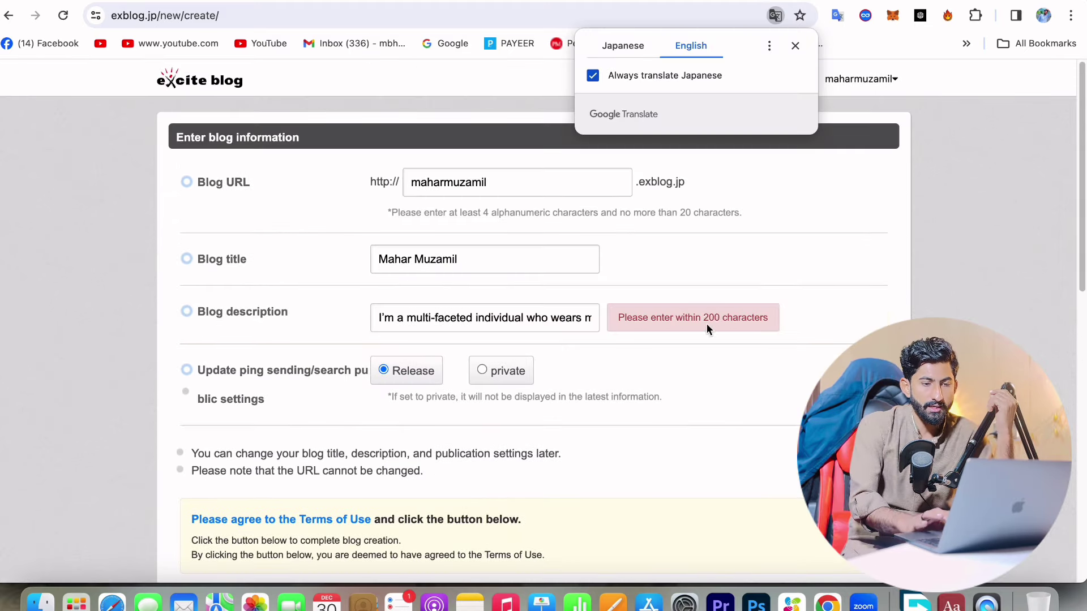
pyautogui.click(796, 46)
# Replace the over-long description with 'I am Youtuber' and create the blog.
pyautogui.press('super+a')
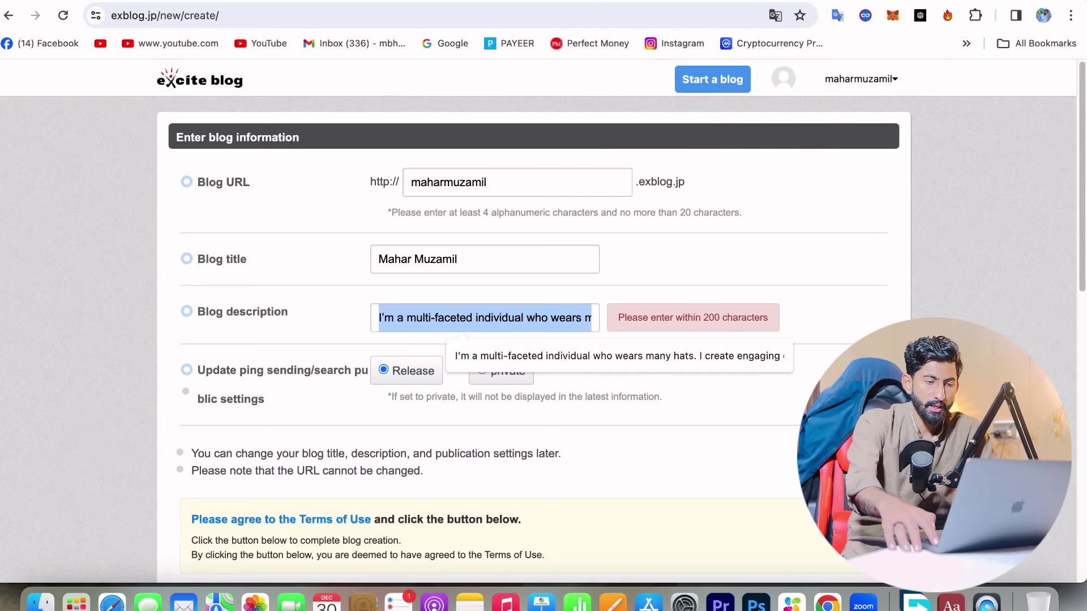
pyautogui.press('BackSpace')
pyautogui.write('Y')
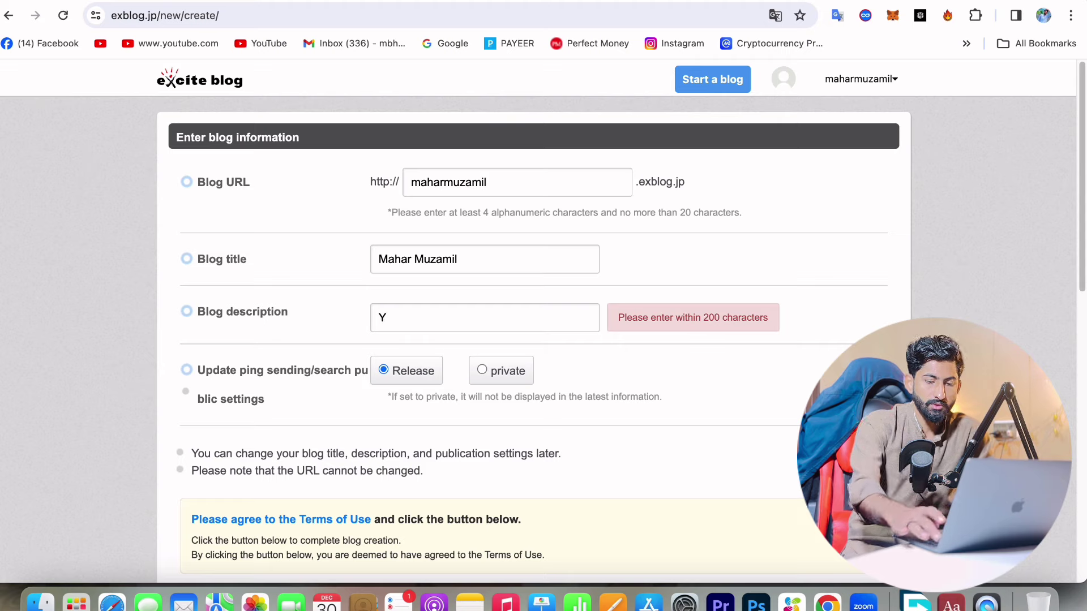
pyautogui.write('I am Youtuber')
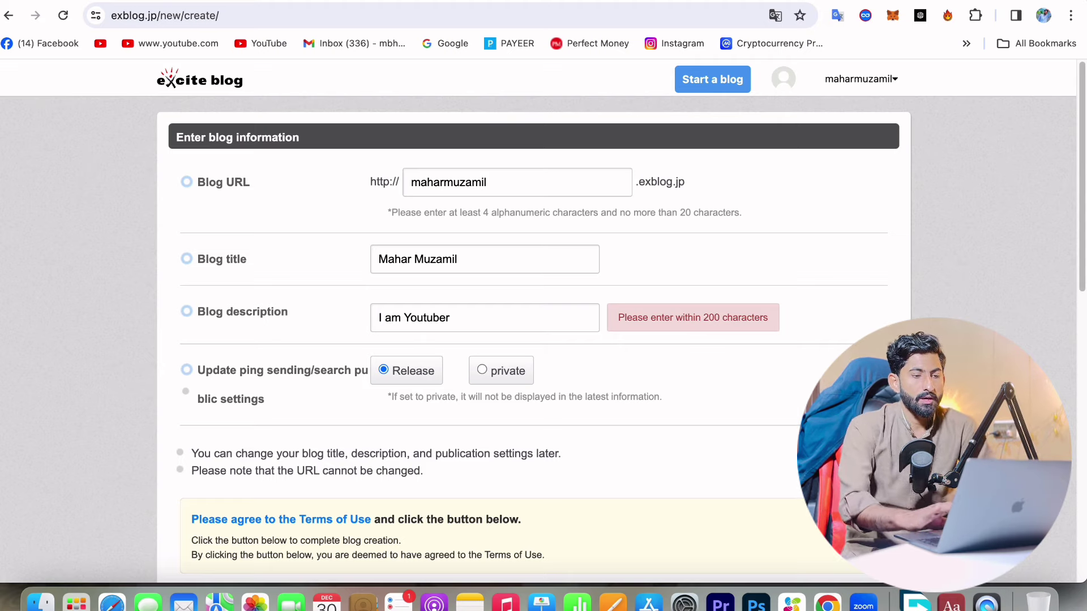
pyautogui.scroll(-5, 627, 307)
pyautogui.click(569, 340)
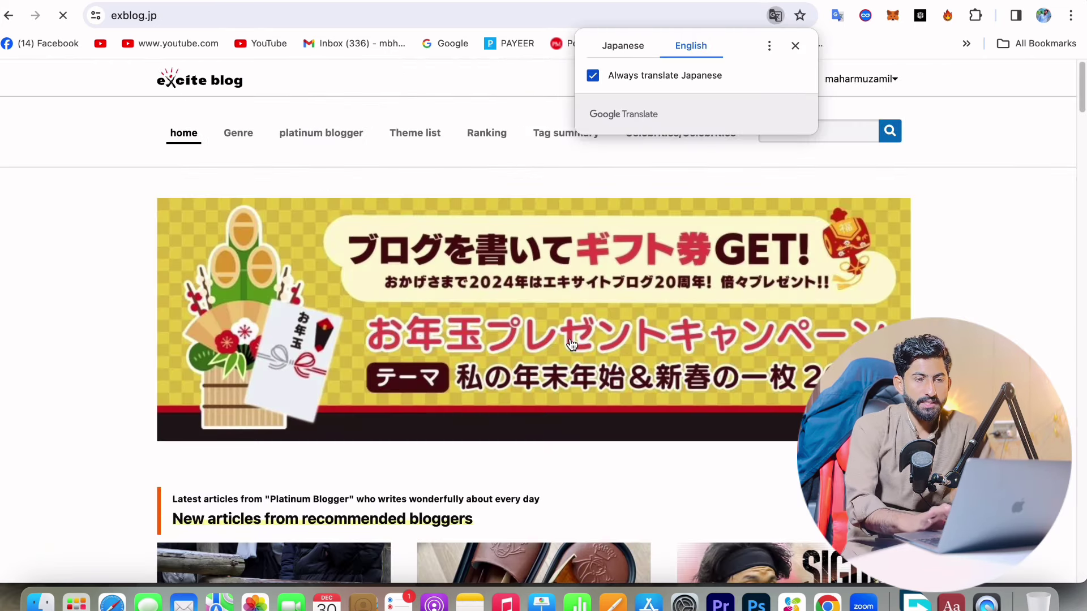
pyautogui.scroll(-10, 424, 334)
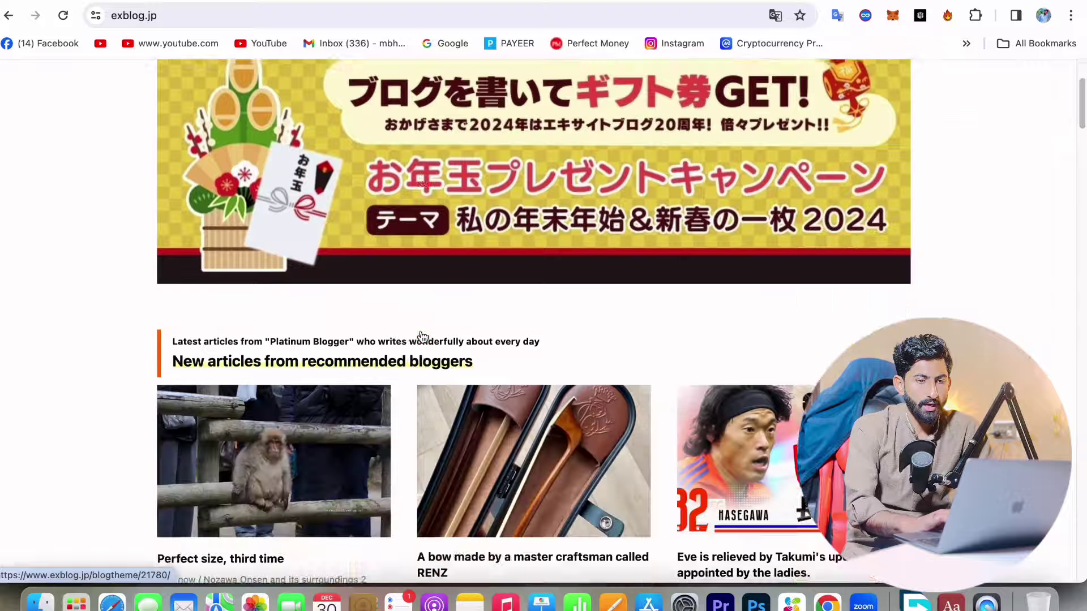
pyautogui.scroll(15, 423, 337)
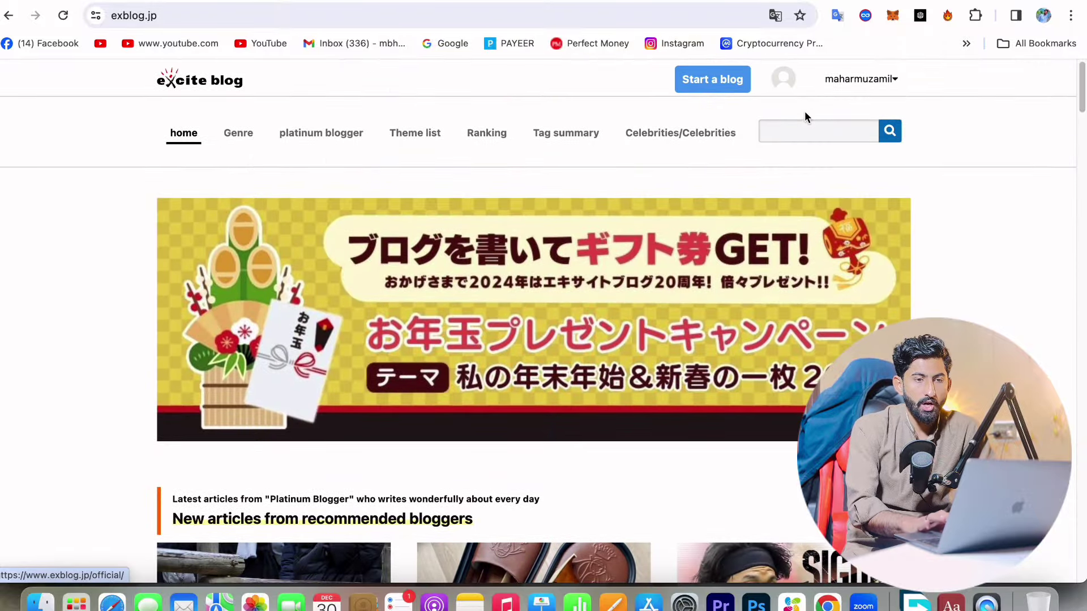
pyautogui.click(859, 79)
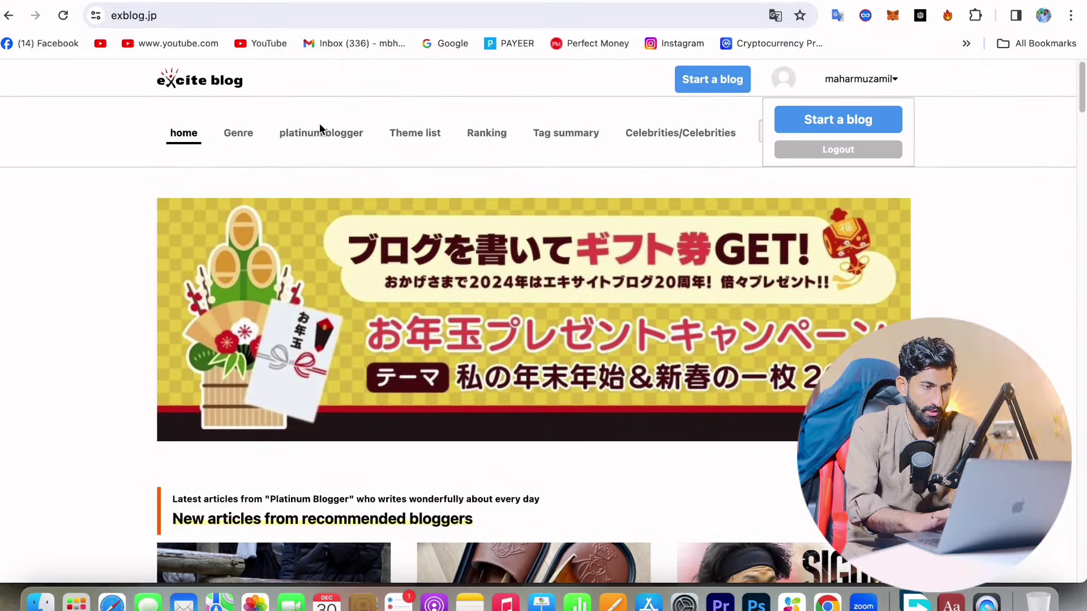
pyautogui.click(78, 234)
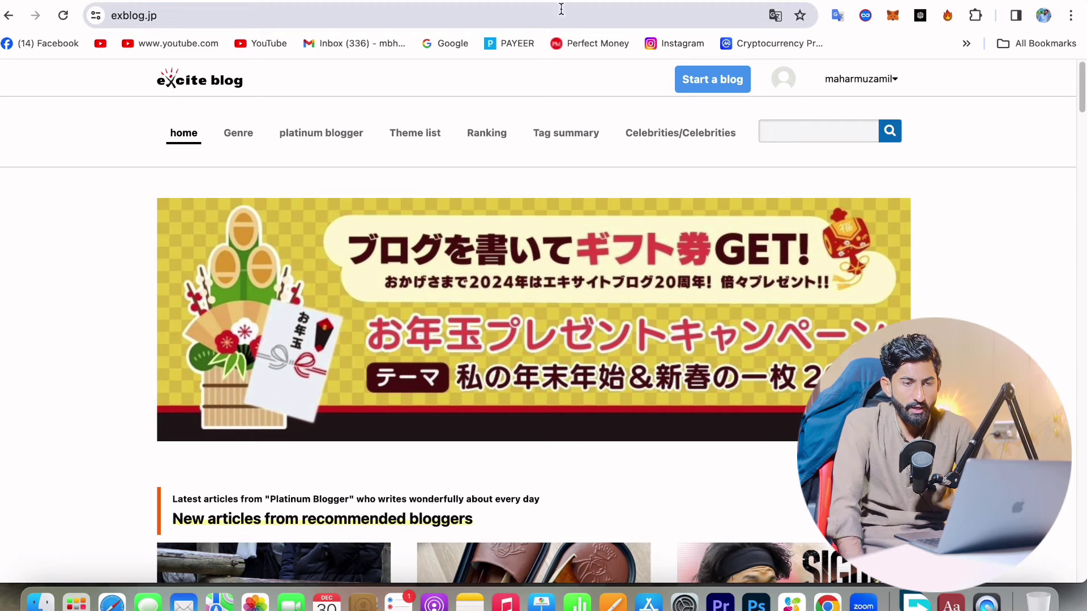
pyautogui.click(784, 75)
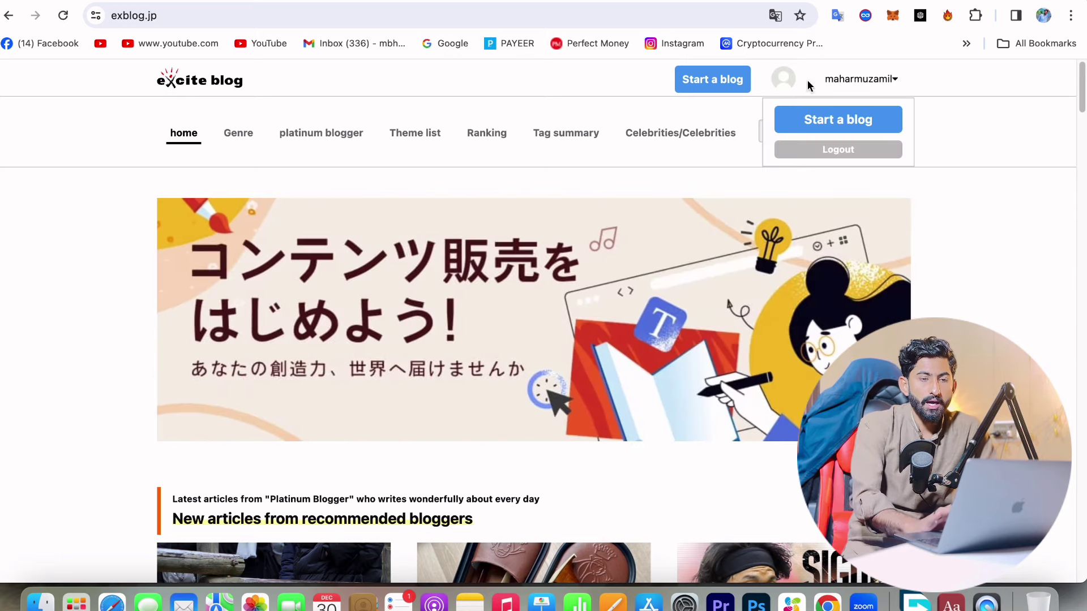
pyautogui.click(854, 116)
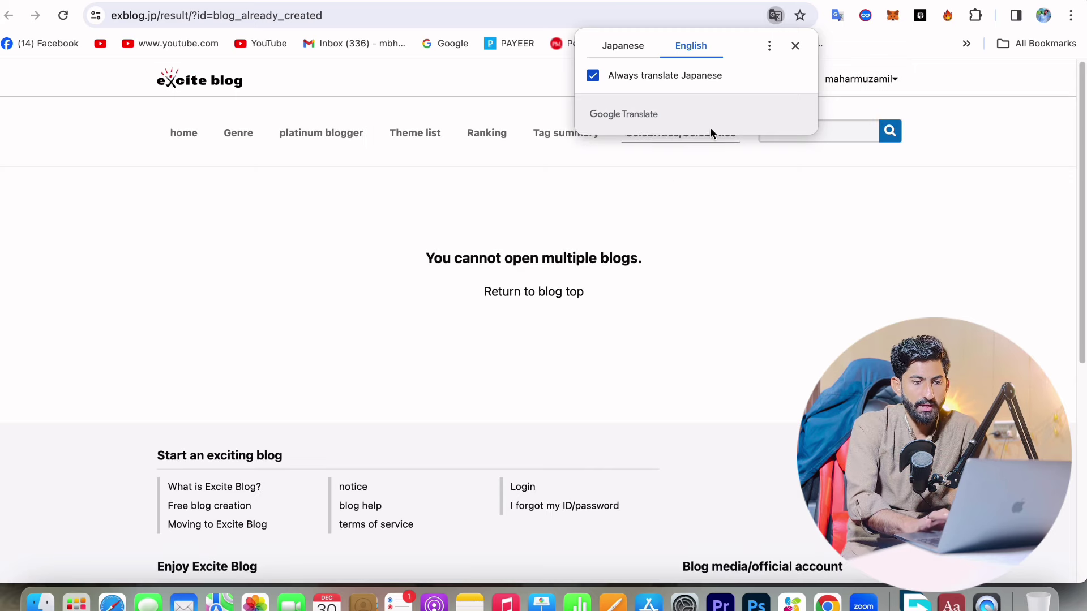
pyautogui.click(796, 45)
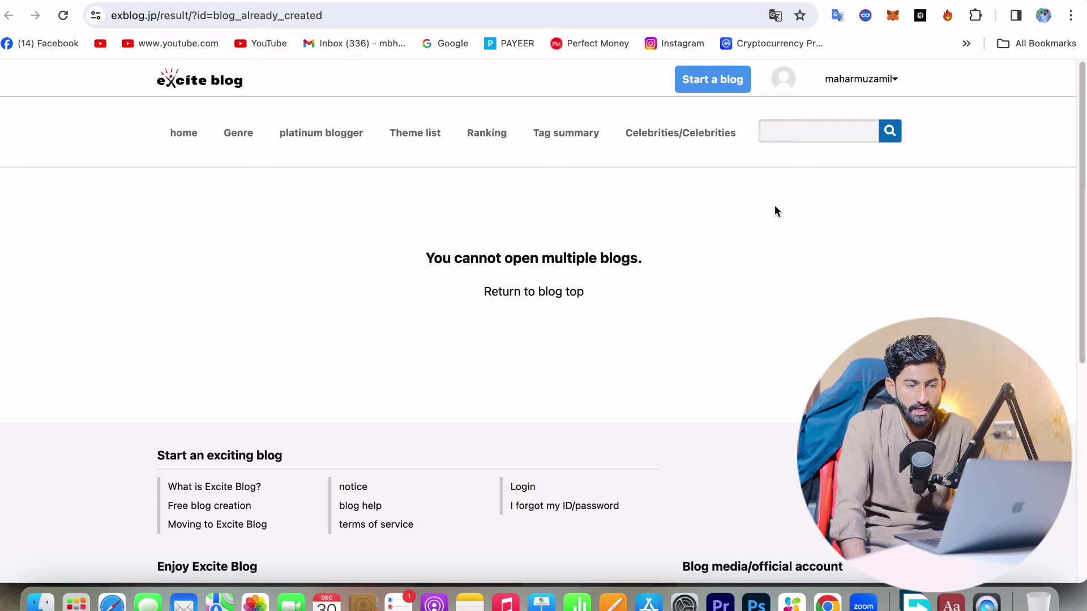
pyautogui.scroll(-3, 507, 300)
pyautogui.scroll(3, 507, 300)
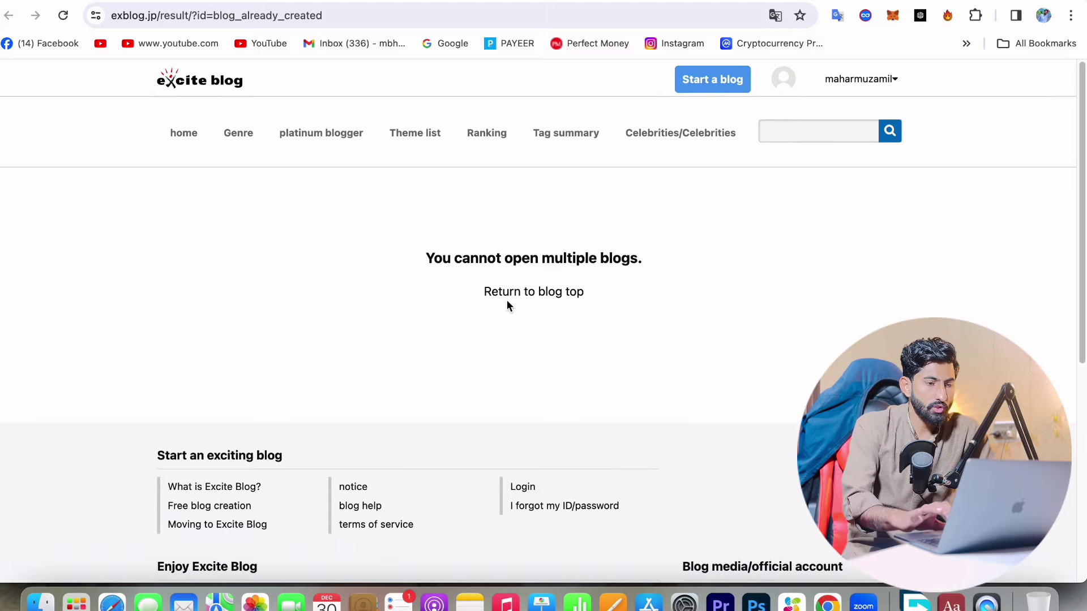
pyautogui.scroll(-3, 507, 305)
pyautogui.scroll(3, 507, 306)
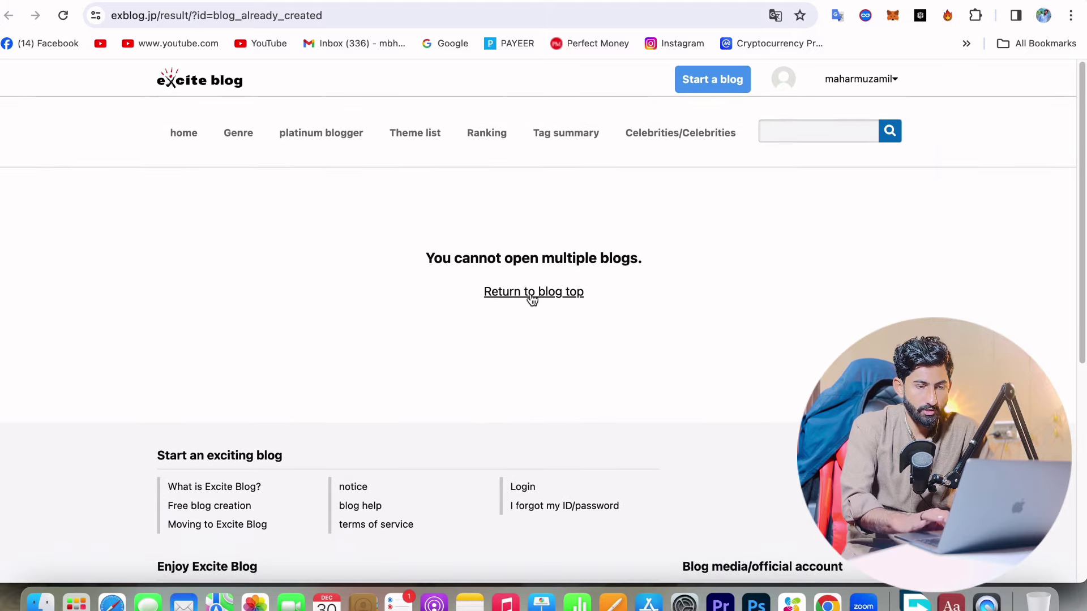
pyautogui.click(529, 294)
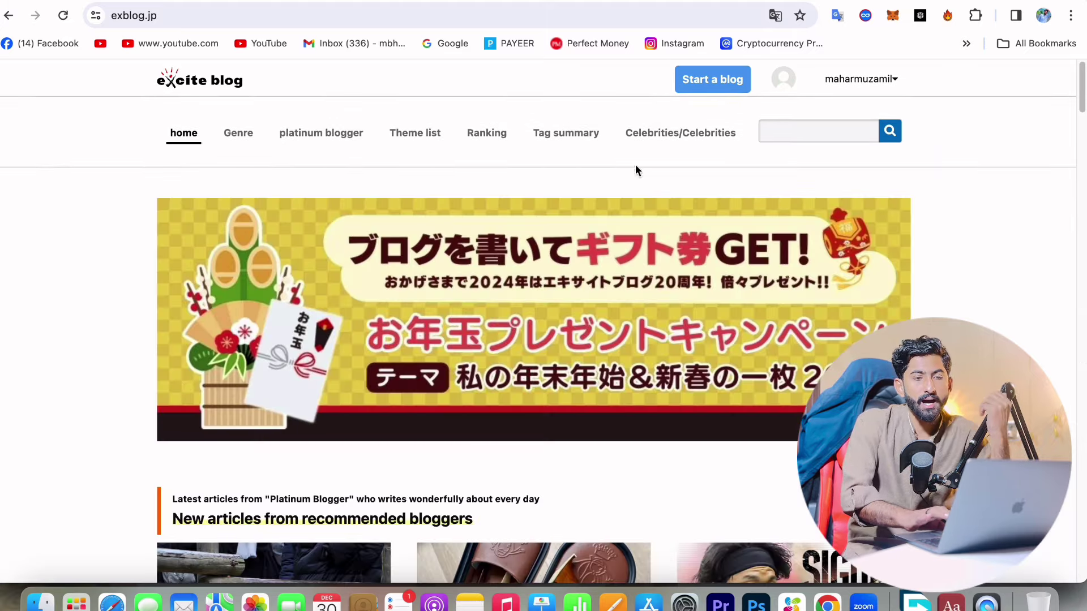
pyautogui.click(878, 75)
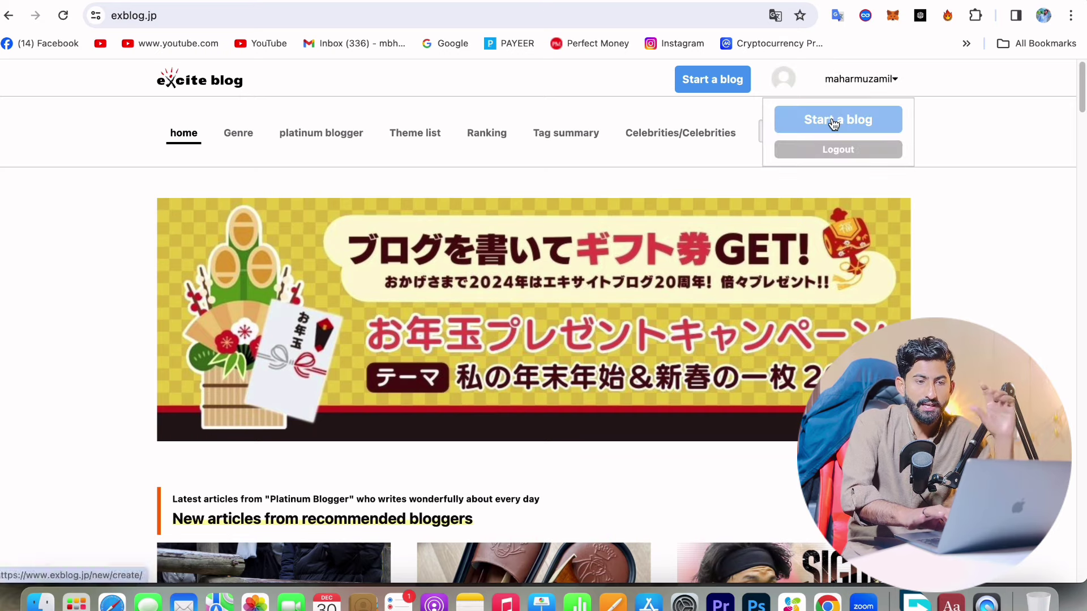
pyautogui.click(831, 119)
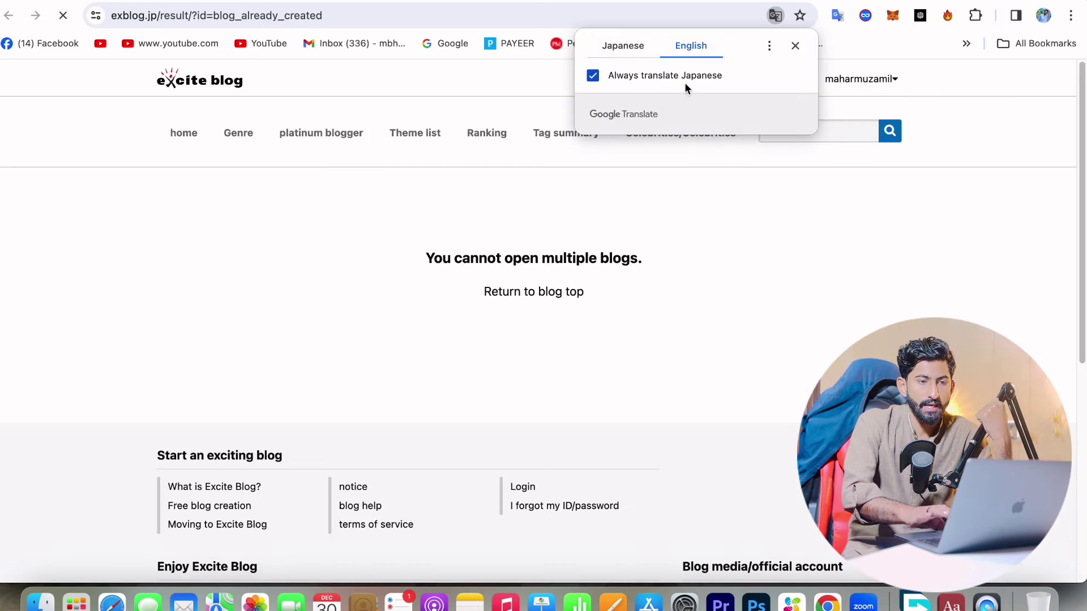
pyautogui.click(795, 46)
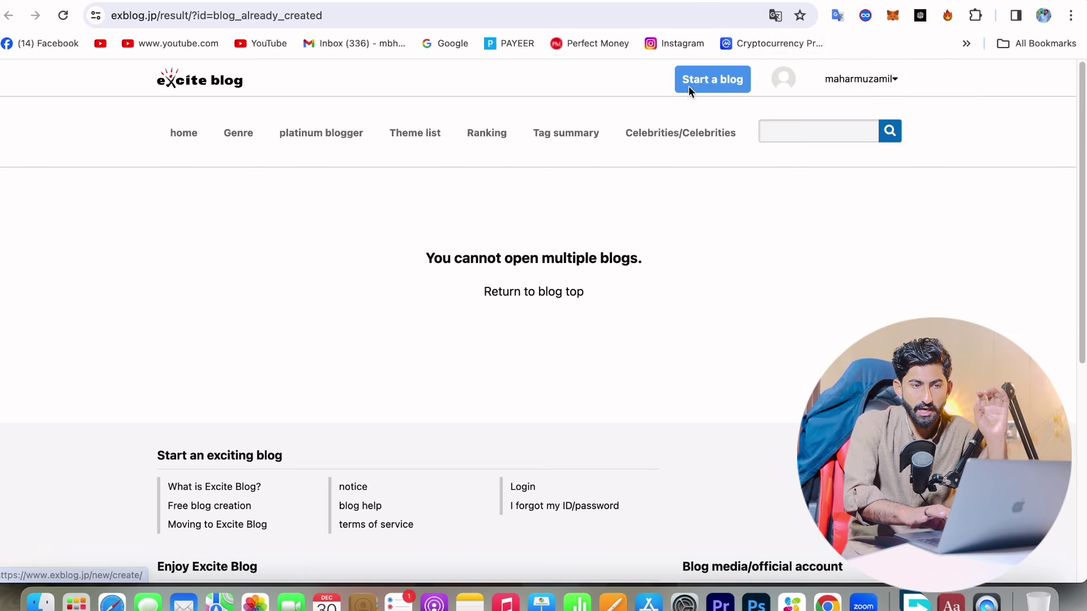
pyautogui.click(776, 78)
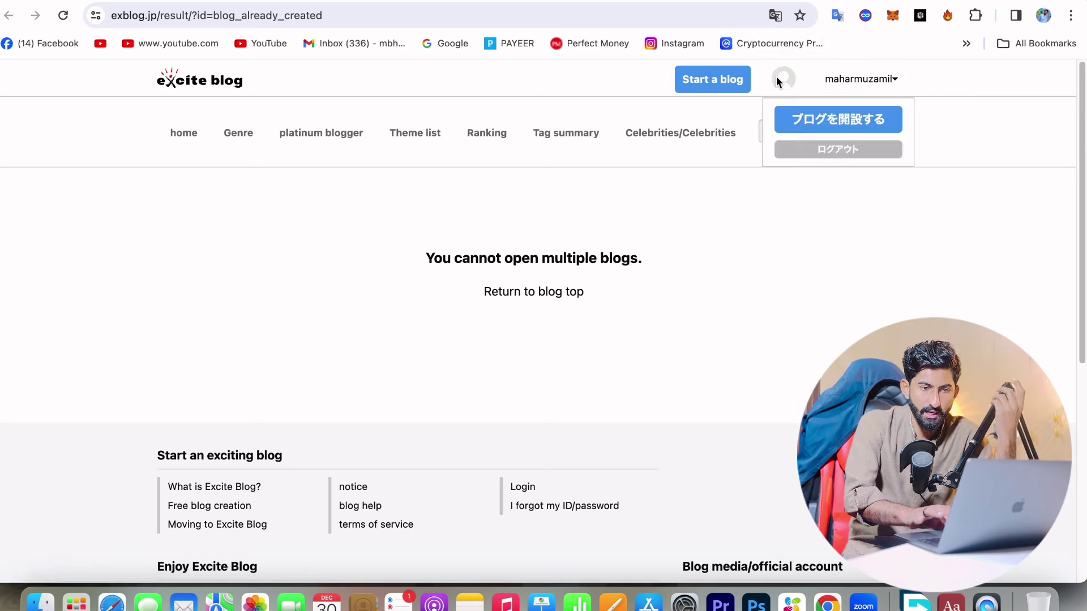
pyautogui.click(698, 270)
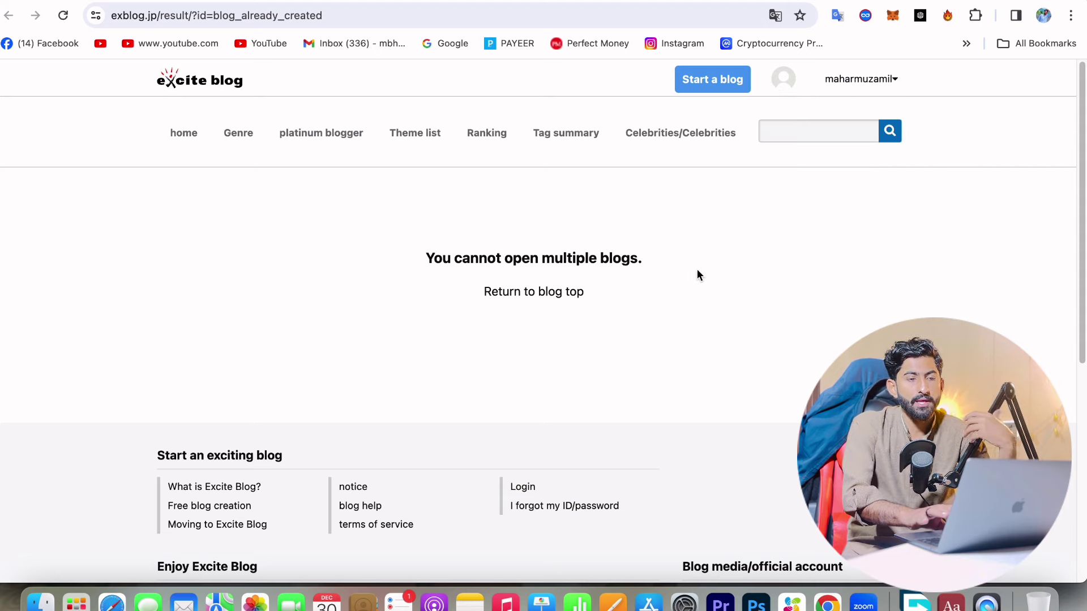
# Visit the Theme list page, then open the account menu on the exblog.jp home page.
pyautogui.click(413, 136)
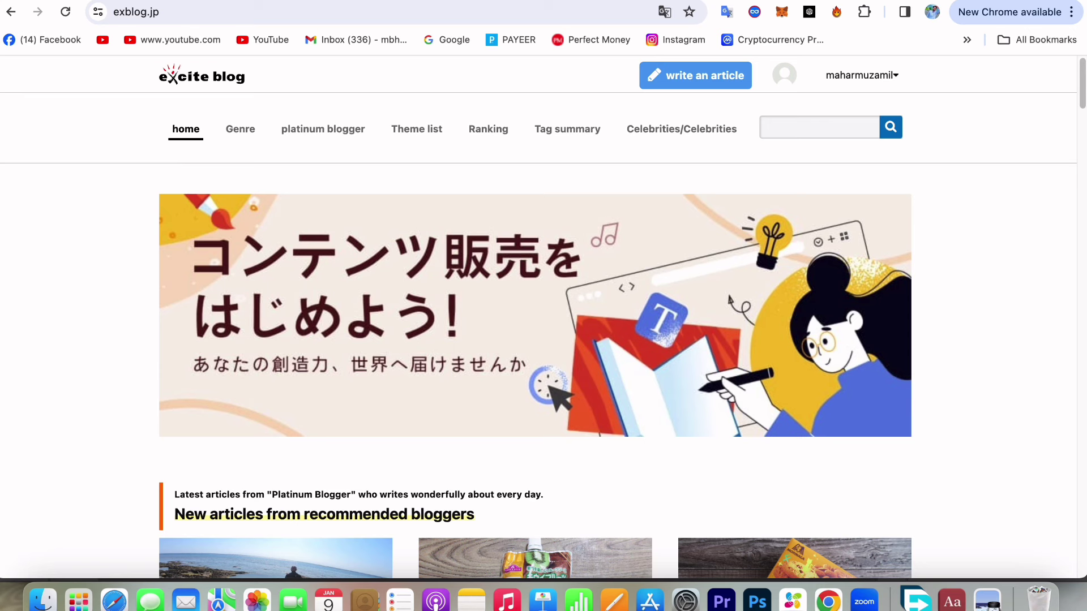
pyautogui.click(891, 75)
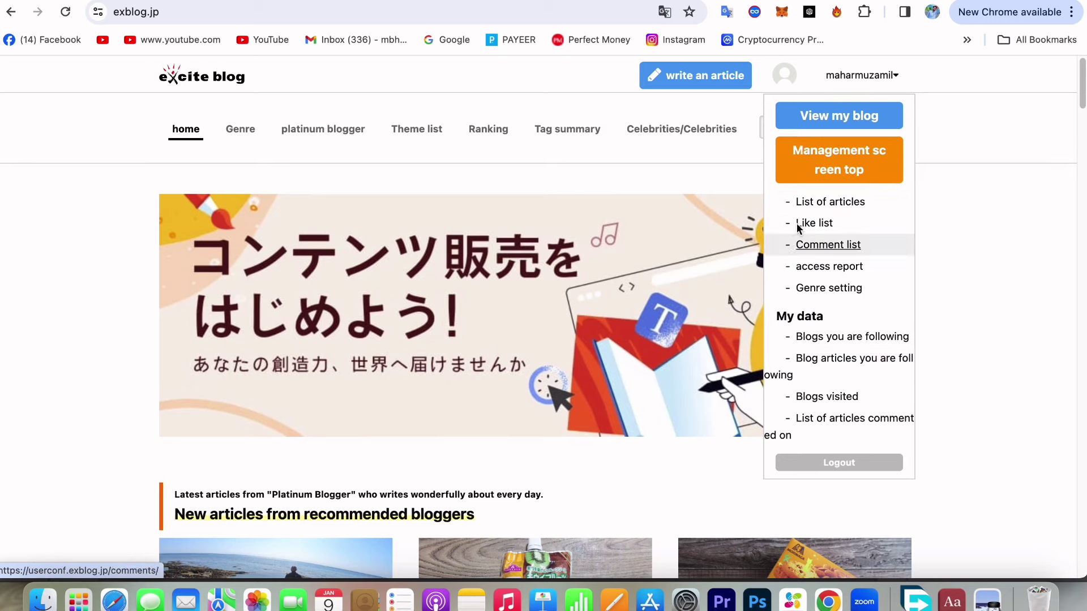
# Open the blog management dashboard and its Genre setting page.
pyautogui.click(870, 158)
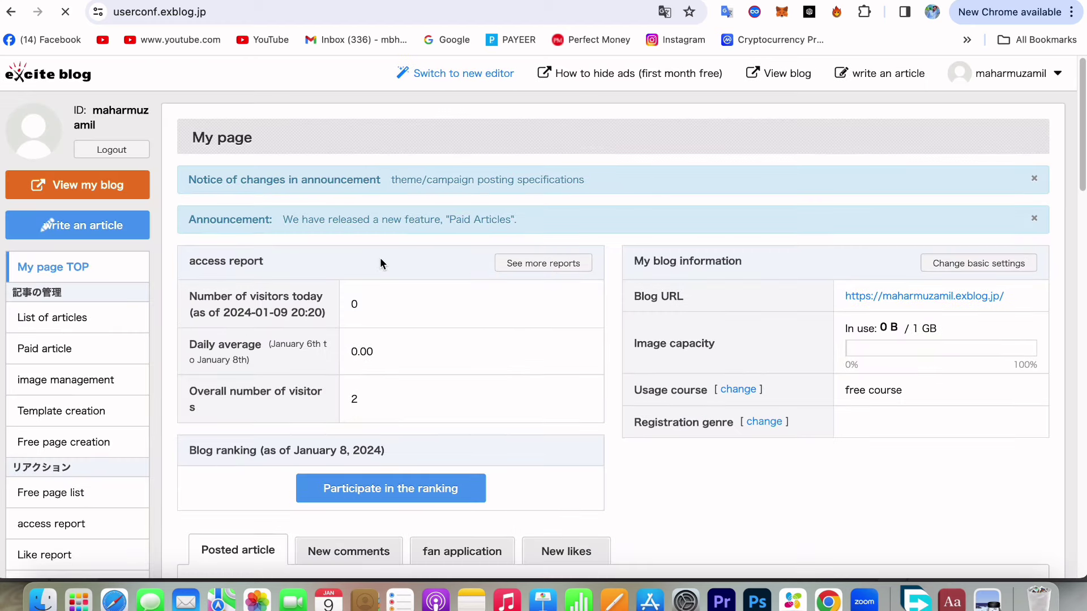
pyautogui.scroll(-10, 379, 262)
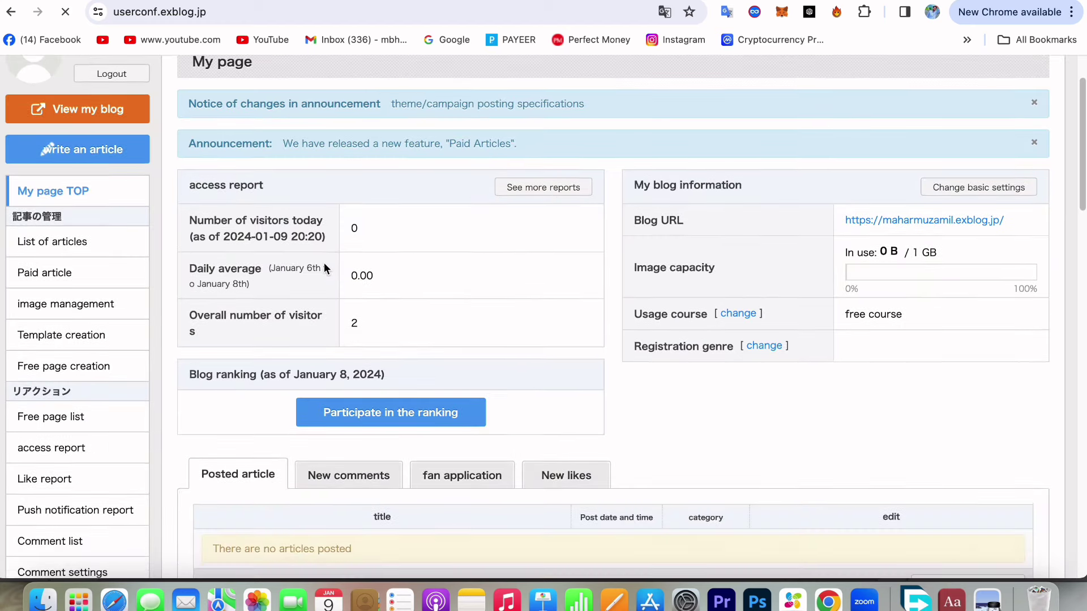
pyautogui.scroll(10, 460, 287)
pyautogui.scroll(-5, 64, 318)
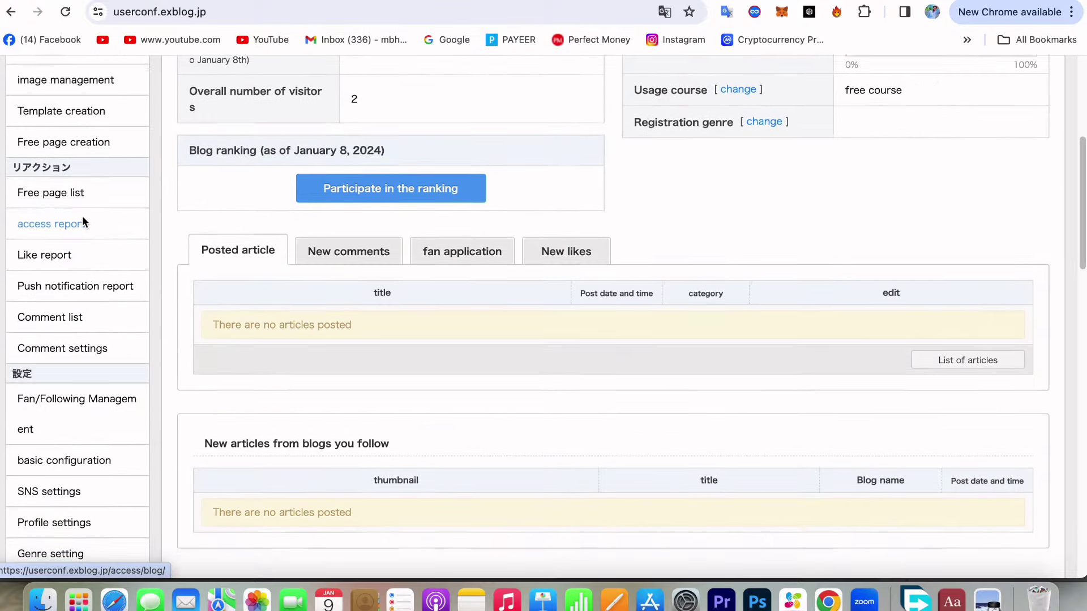
pyautogui.scroll(-3, 83, 216)
pyautogui.scroll(-3, 88, 248)
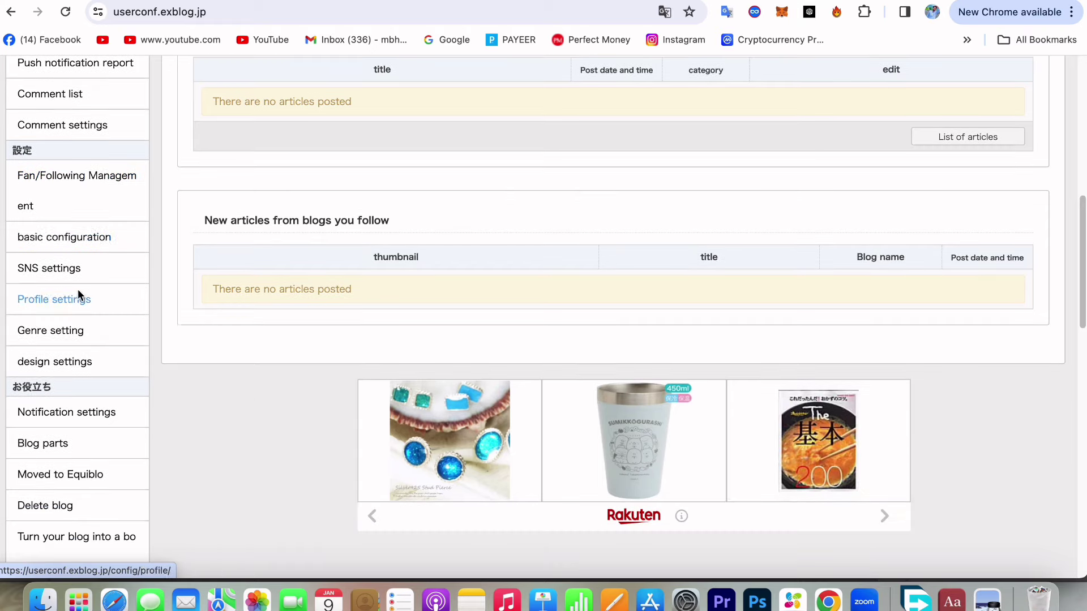
pyautogui.scroll(-1, 74, 293)
pyautogui.scroll(-1, 73, 293)
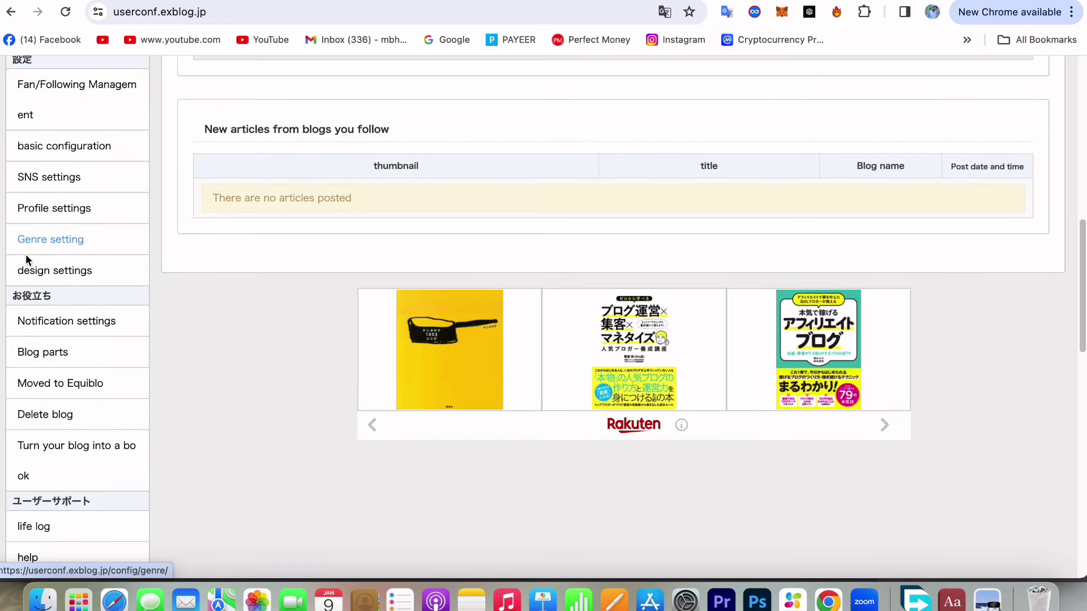
pyautogui.click(56, 243)
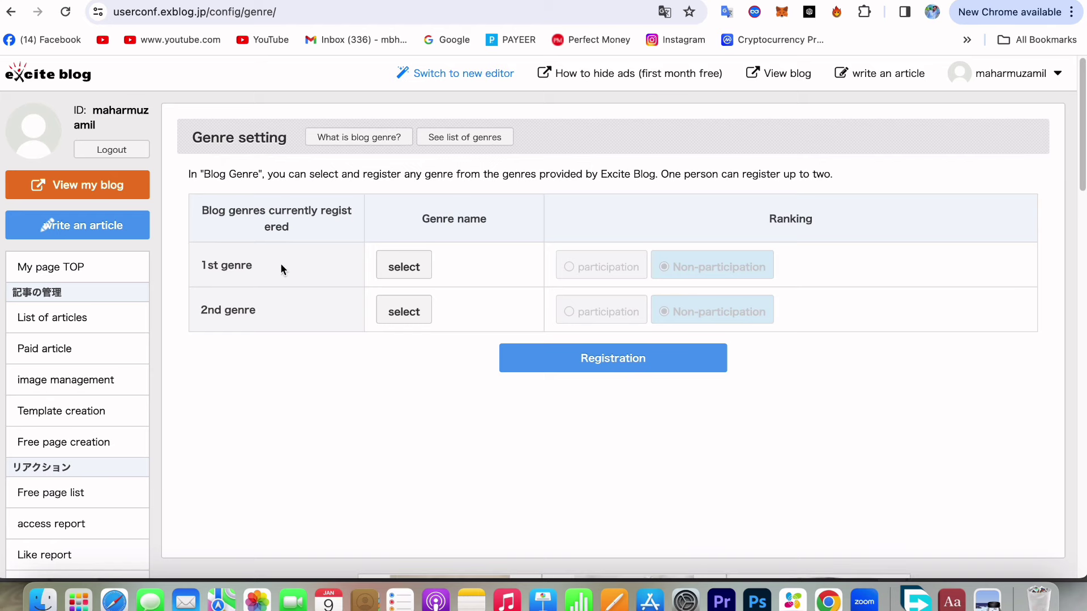
# Move on to Profile settings in the management sidebar.
pyautogui.scroll(-2, 33, 426)
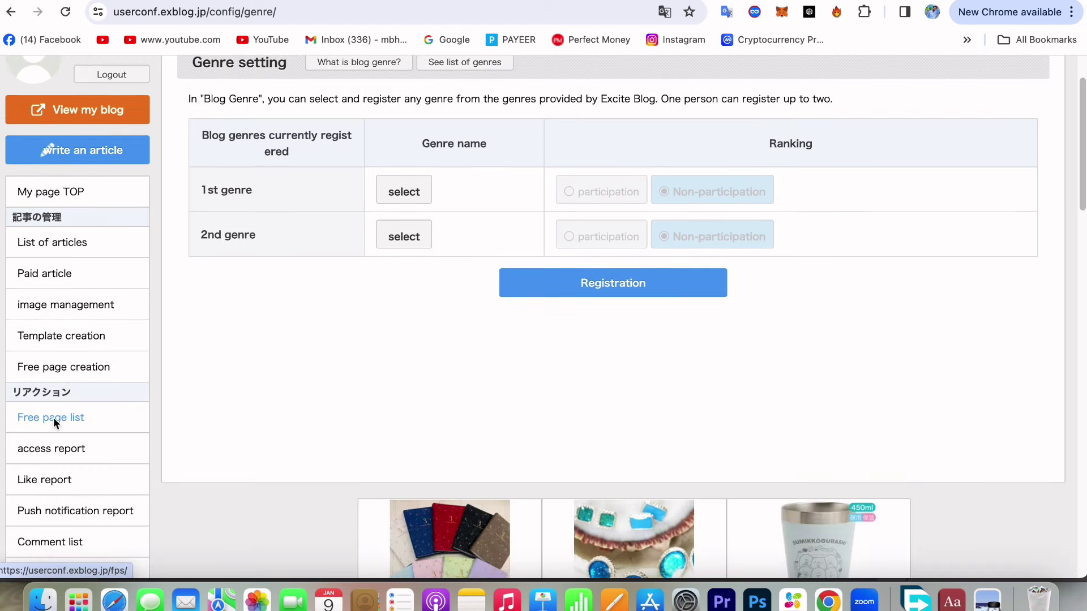
pyautogui.scroll(-3, 53, 416)
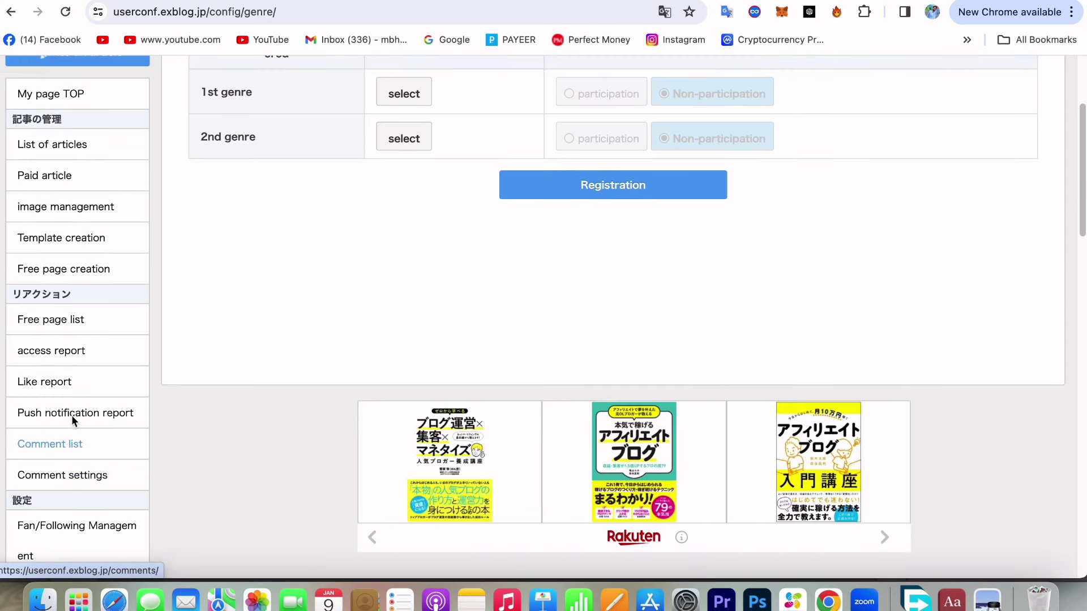
pyautogui.scroll(-5, 72, 416)
pyautogui.scroll(-2, 73, 417)
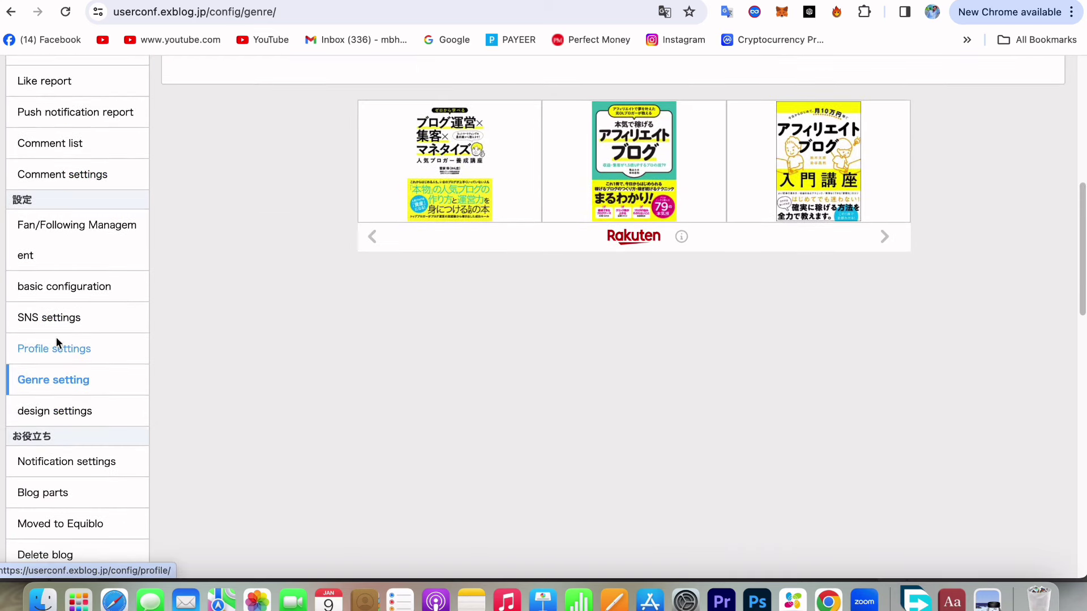
pyautogui.click(57, 351)
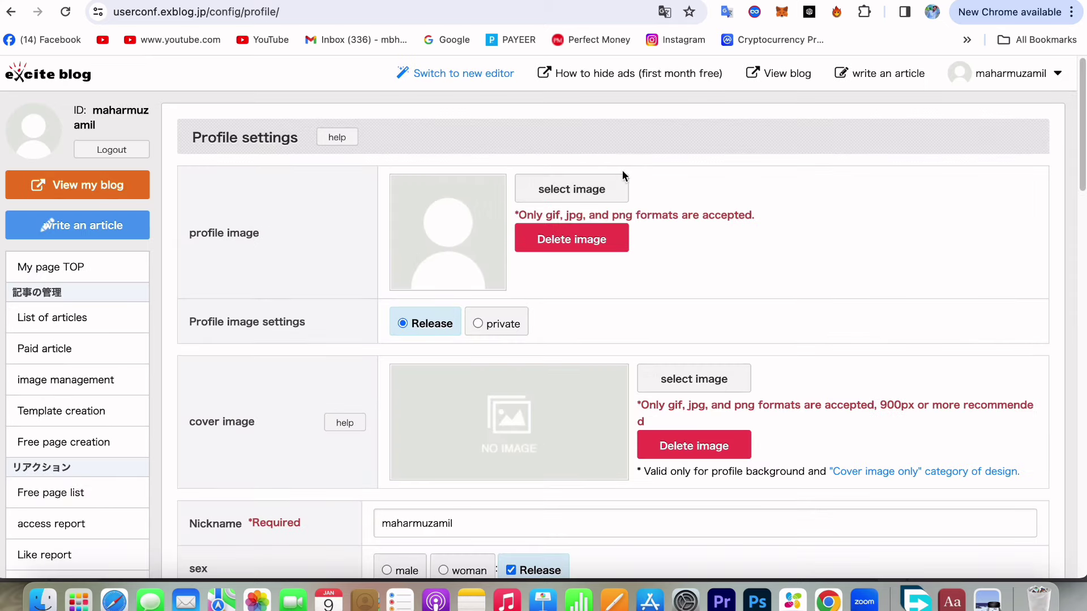
# Choose a new photo as the profile image.
pyautogui.scroll(-2, 286, 311)
pyautogui.scroll(-3, 475, 292)
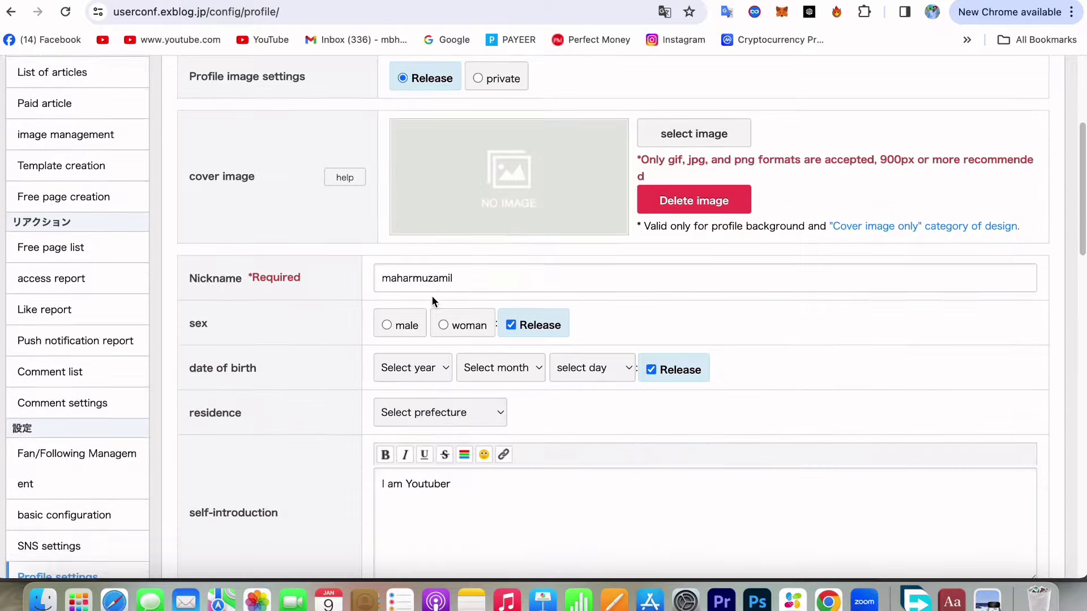
pyautogui.scroll(6, 438, 261)
pyautogui.click(558, 192)
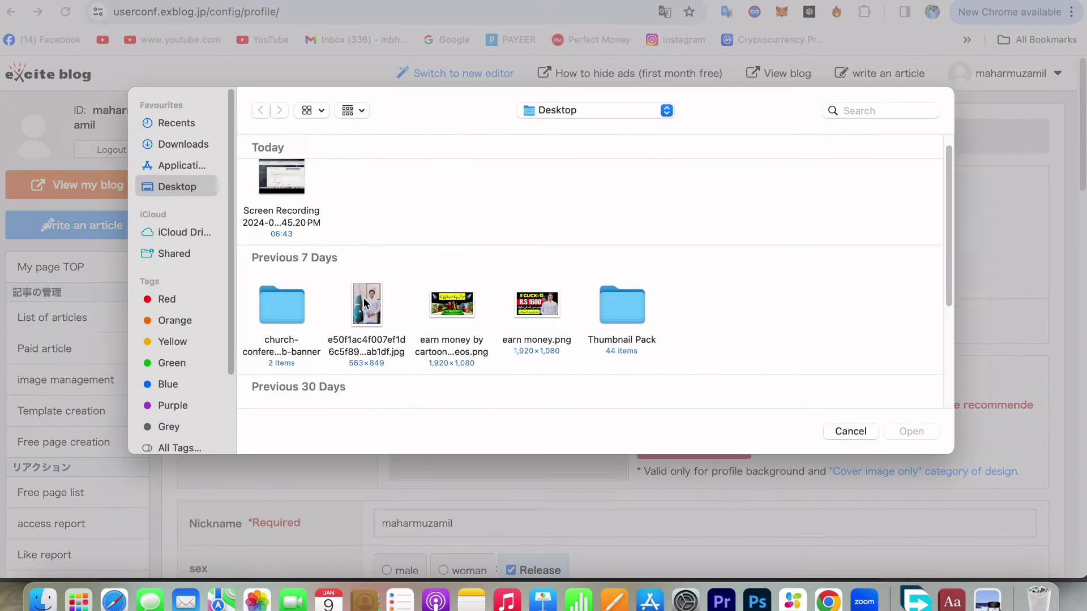
pyautogui.scroll(-3, 363, 306)
pyautogui.scroll(2, 365, 295)
pyautogui.doubleClick(370, 272)
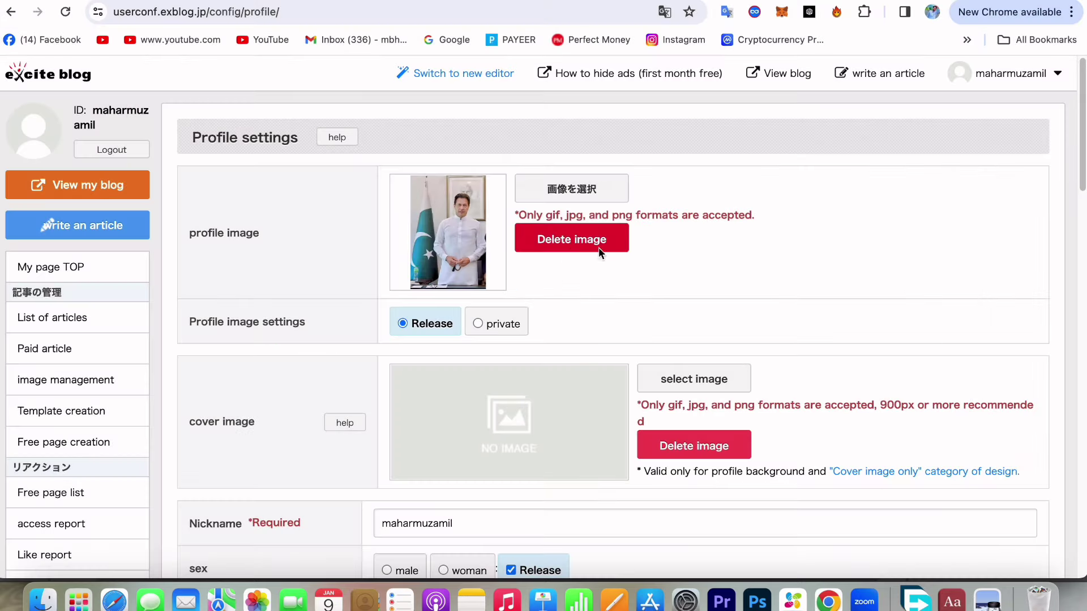
# Set EXBLOG.png as the profile cover image and the sex to male.
pyautogui.scroll(-3, 480, 299)
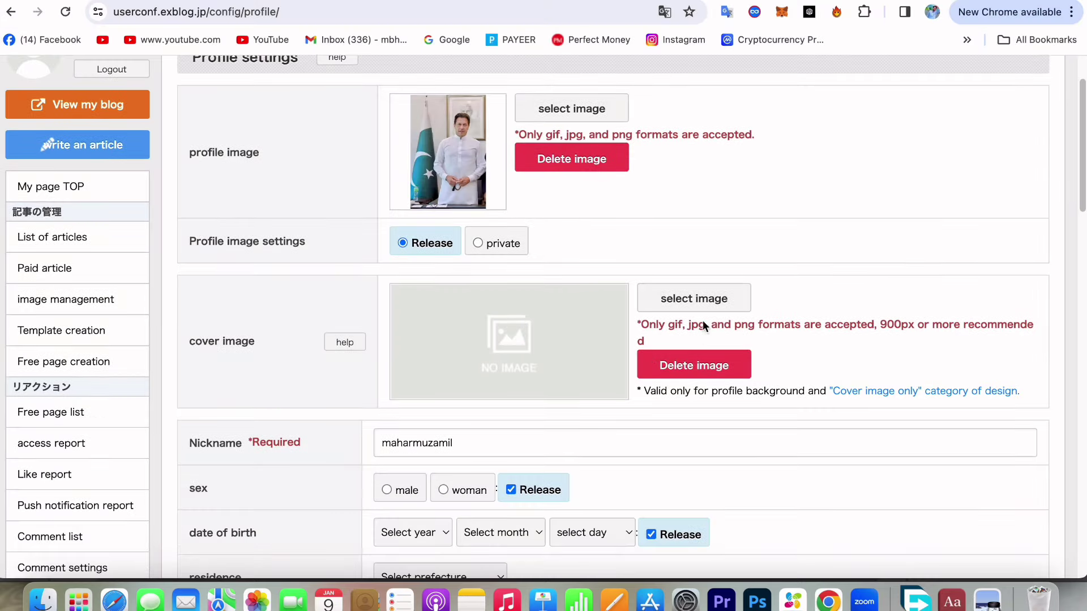
pyautogui.click(699, 301)
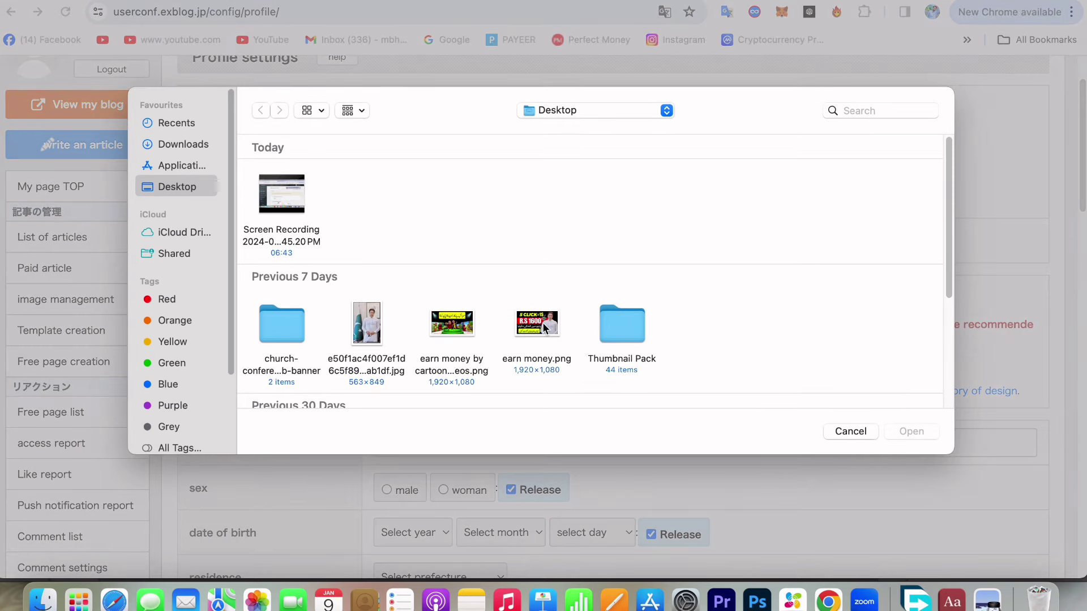
pyautogui.scroll(-3, 380, 335)
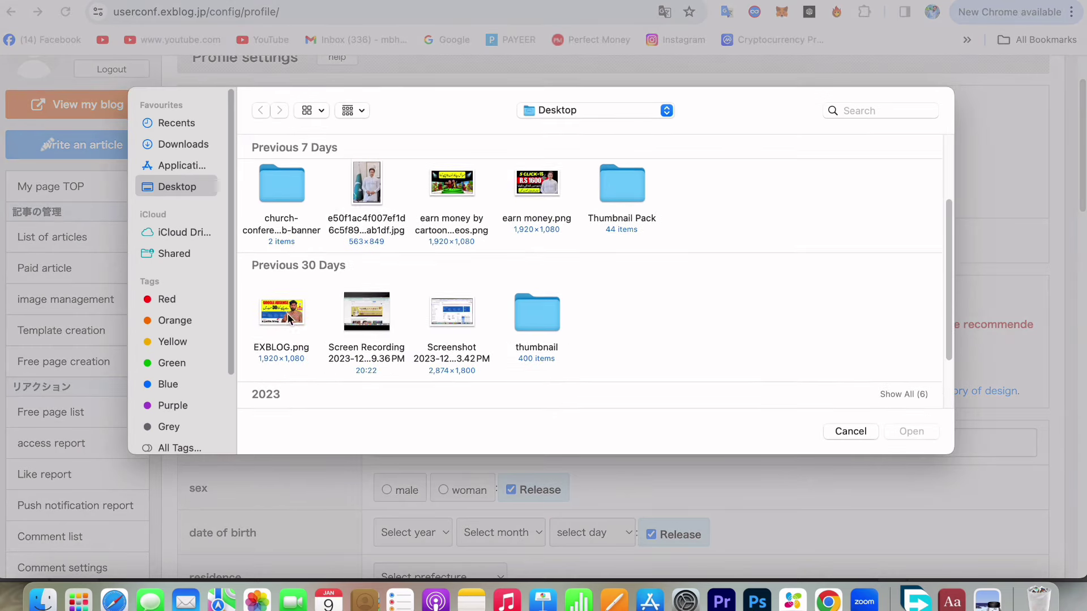
pyautogui.doubleClick(283, 279)
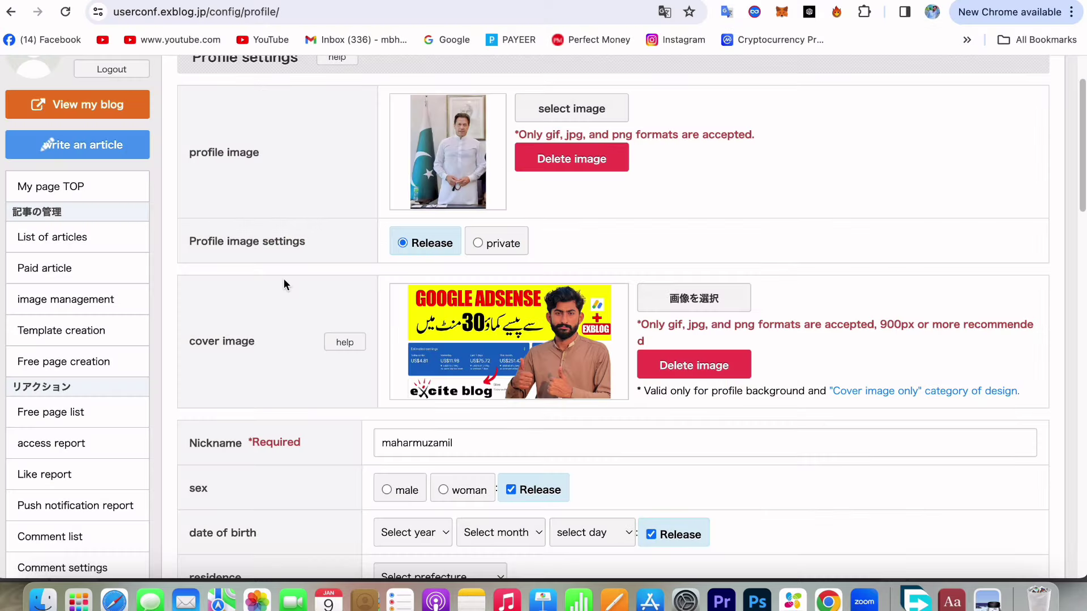
pyautogui.scroll(-5, 284, 278)
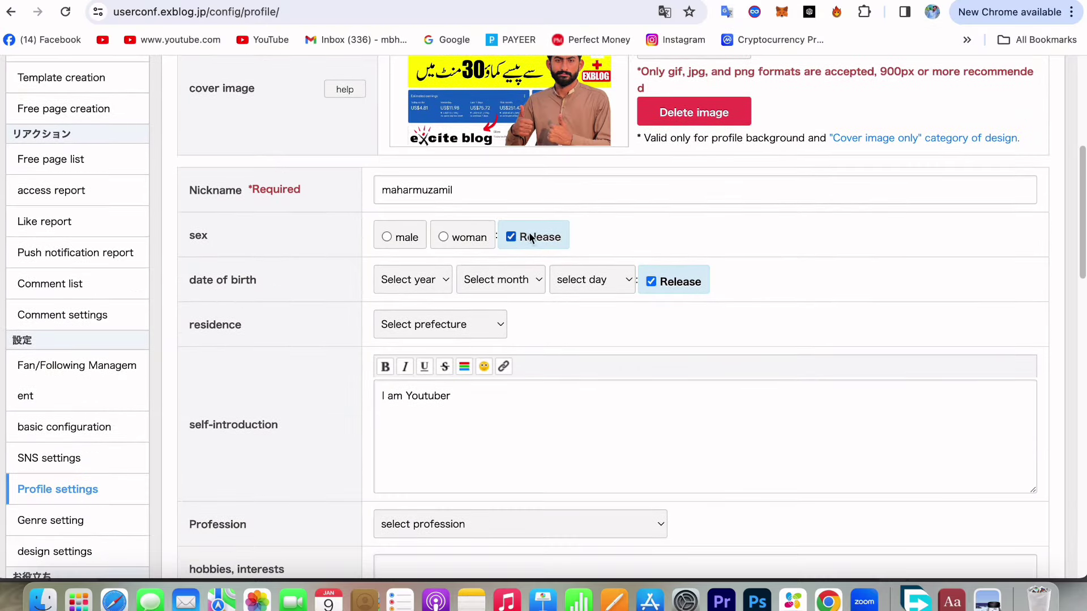
pyautogui.click(408, 235)
# Save the profile settings and dismiss the translation prompt on the confirmation page.
pyautogui.scroll(-2, 514, 226)
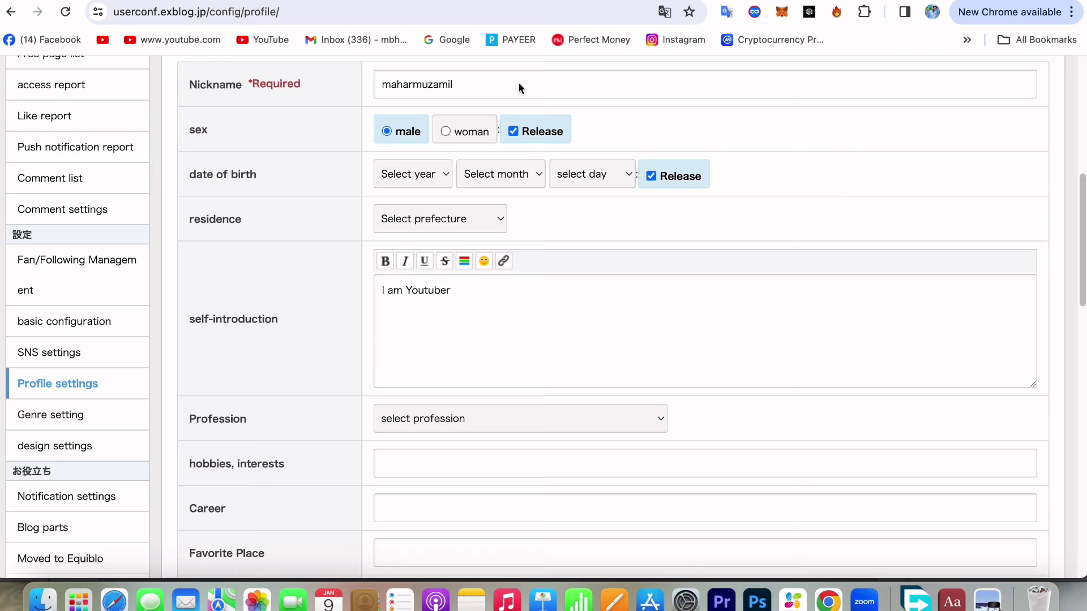
pyautogui.scroll(-1, 371, 213)
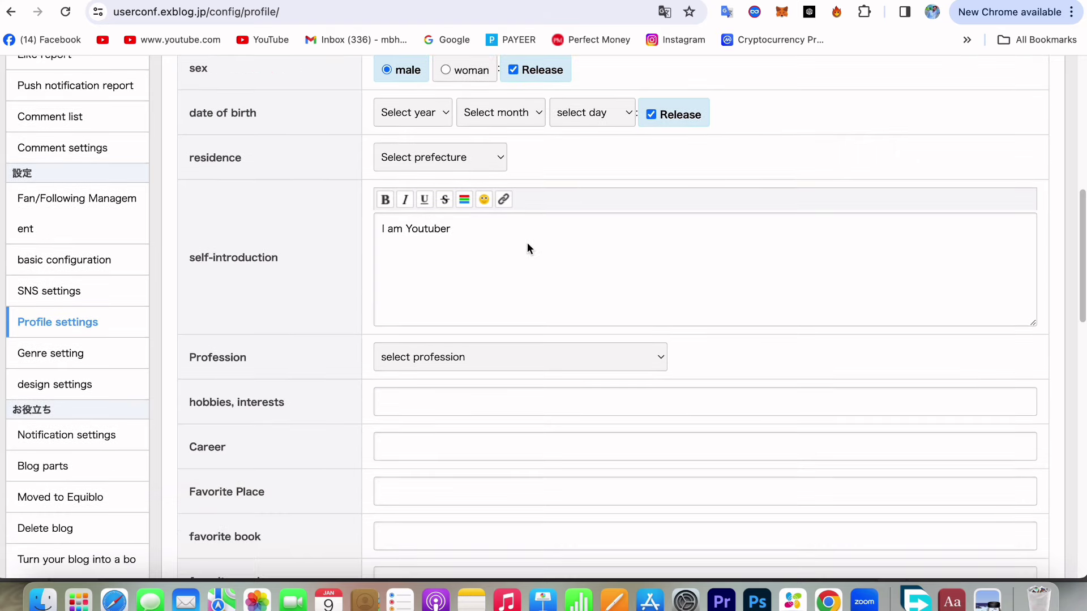
pyautogui.scroll(-2, 430, 244)
pyautogui.scroll(-2, 552, 272)
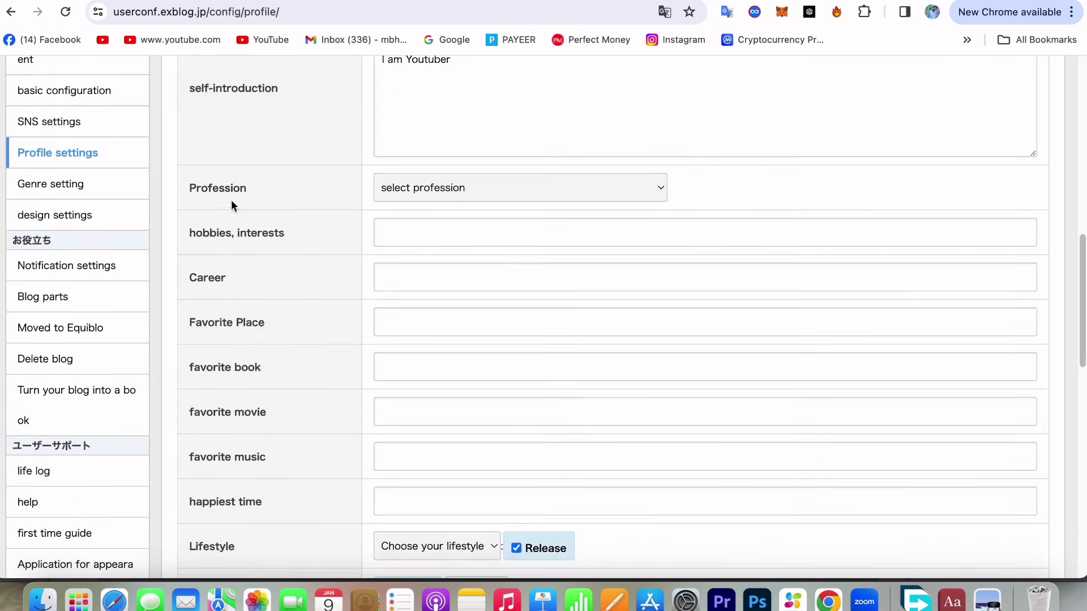
pyautogui.scroll(-9, 582, 214)
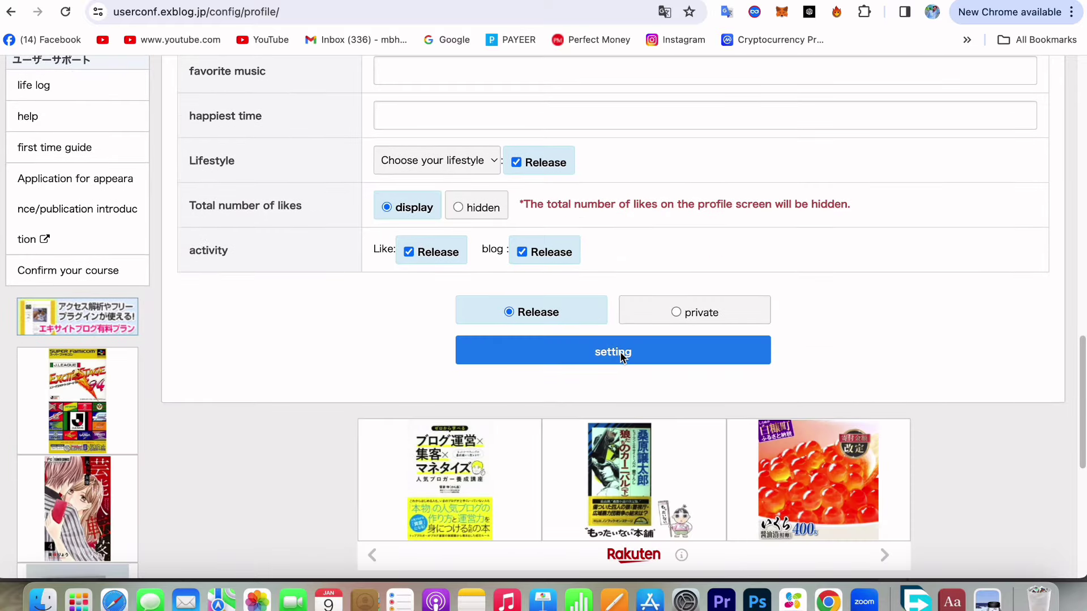
pyautogui.scroll(-1, 620, 351)
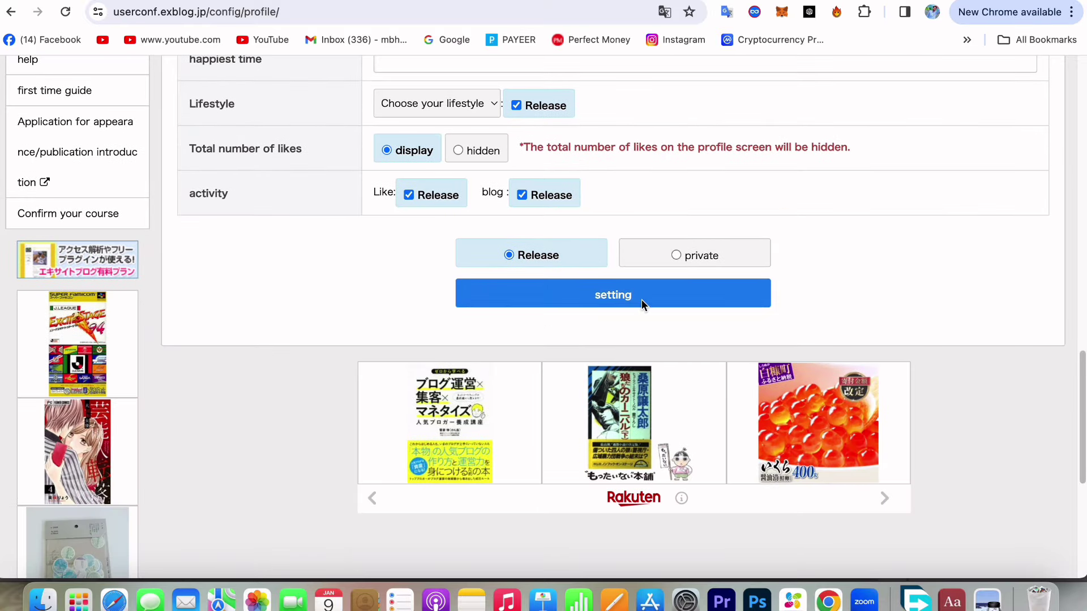
pyautogui.click(642, 303)
pyautogui.scroll(-5, 459, 365)
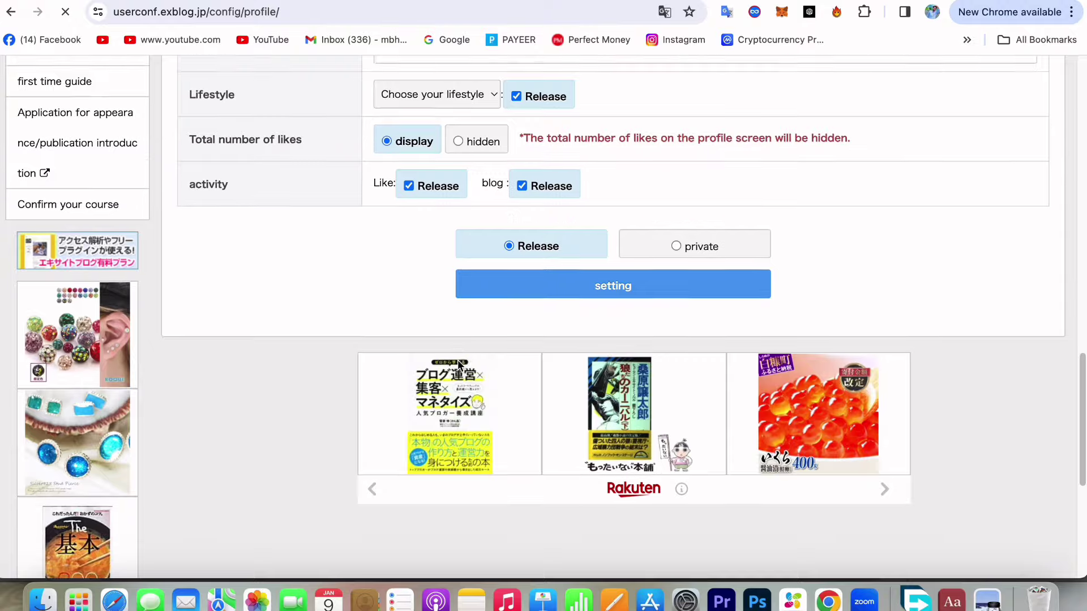
pyautogui.scroll(-3, 458, 365)
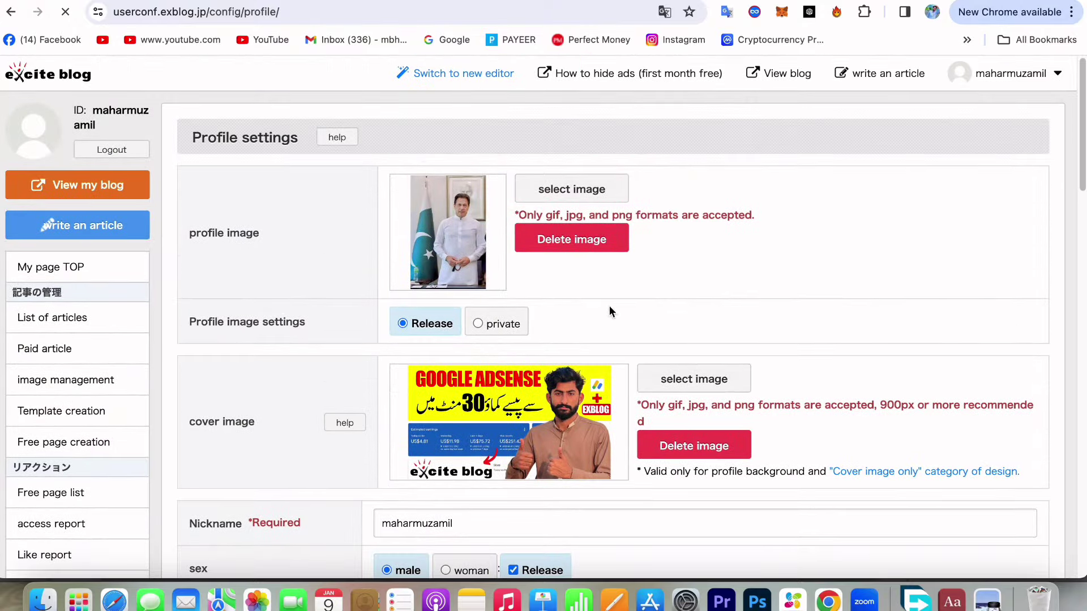
pyautogui.scroll(-8, 574, 317)
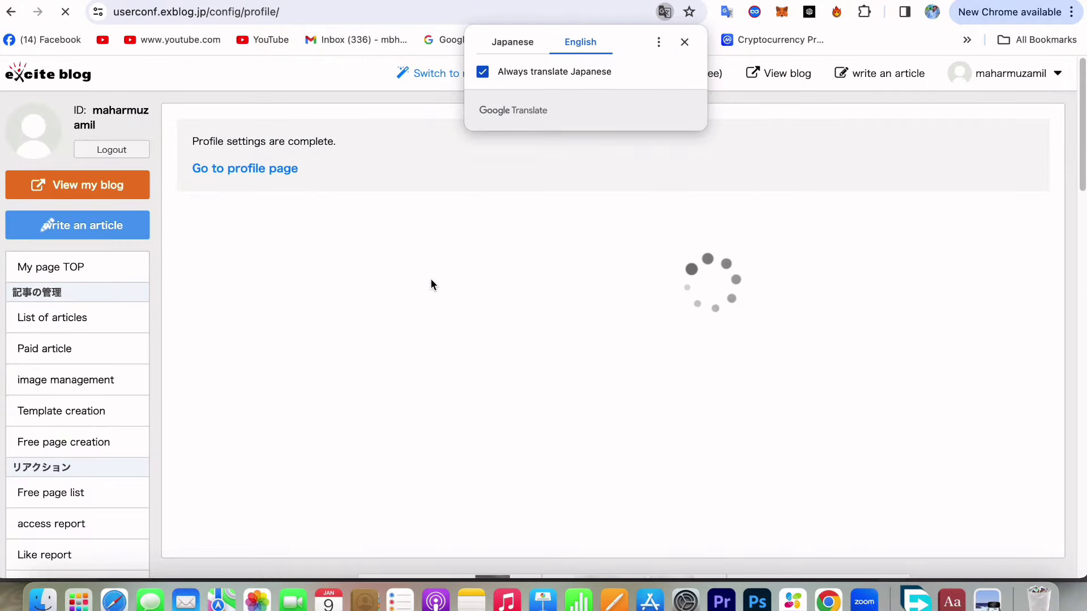
pyautogui.click(684, 42)
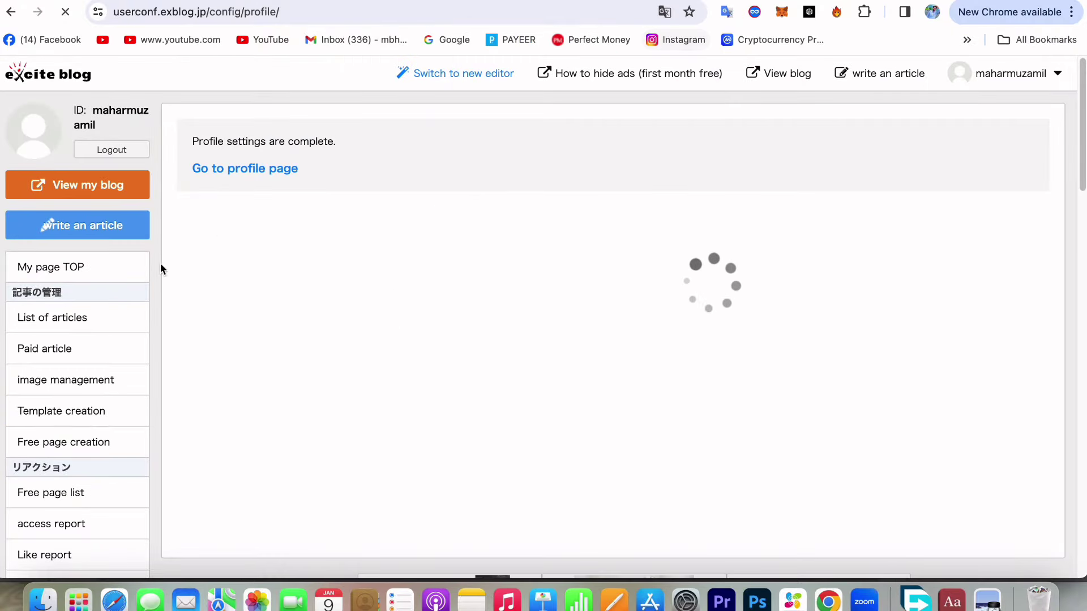
# Scroll through the left sidebar of the blog admin to reach the Blog parts entry.
pyautogui.scroll(-13, 30, 425)
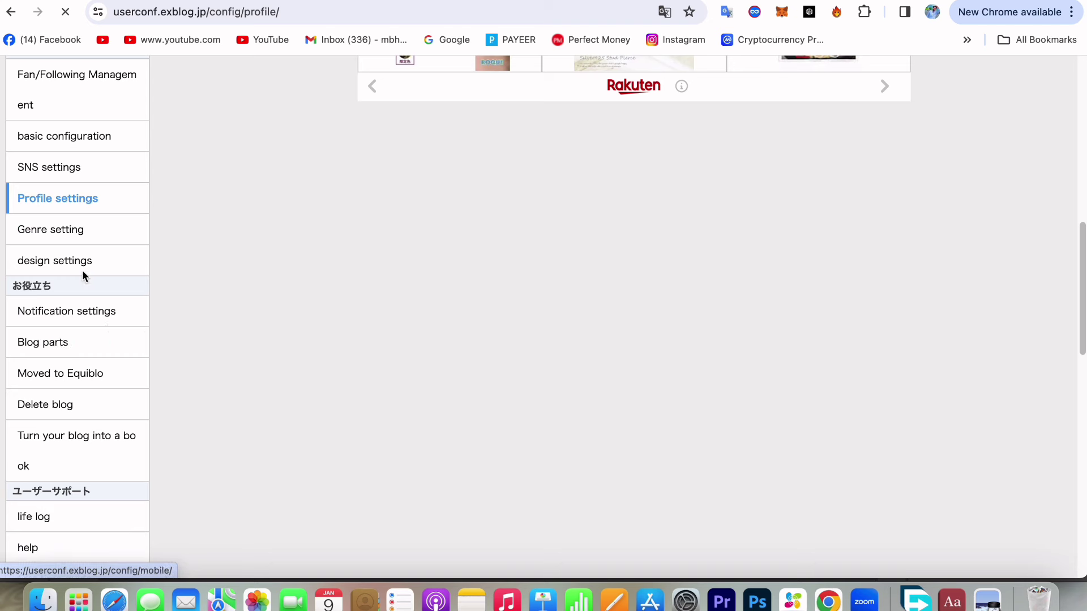
pyautogui.scroll(-2, 59, 345)
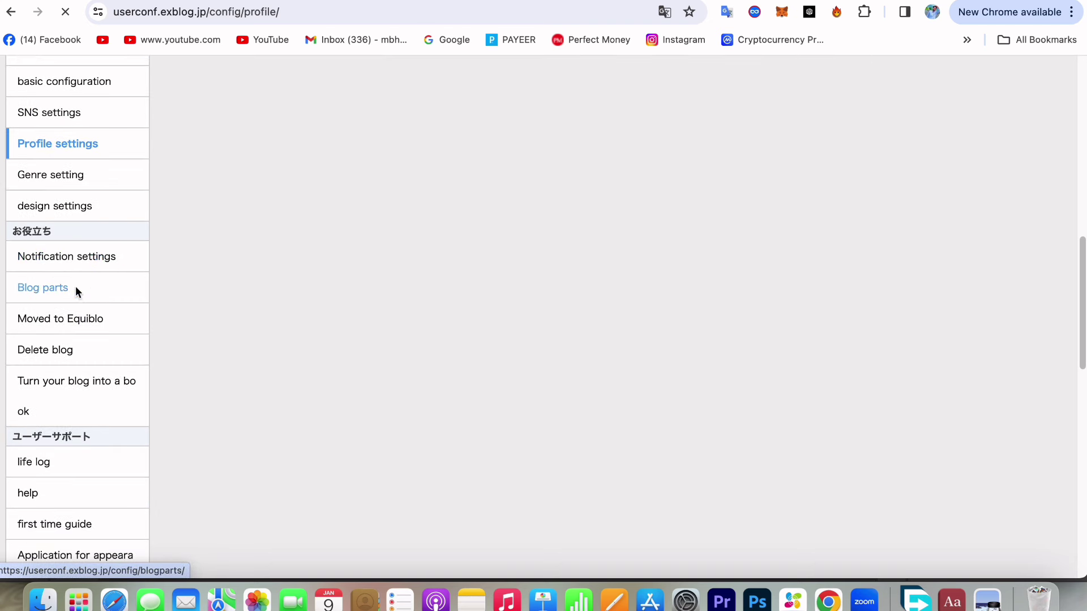
pyautogui.scroll(-3, 76, 286)
pyautogui.scroll(-1, 66, 298)
pyautogui.scroll(3, 64, 386)
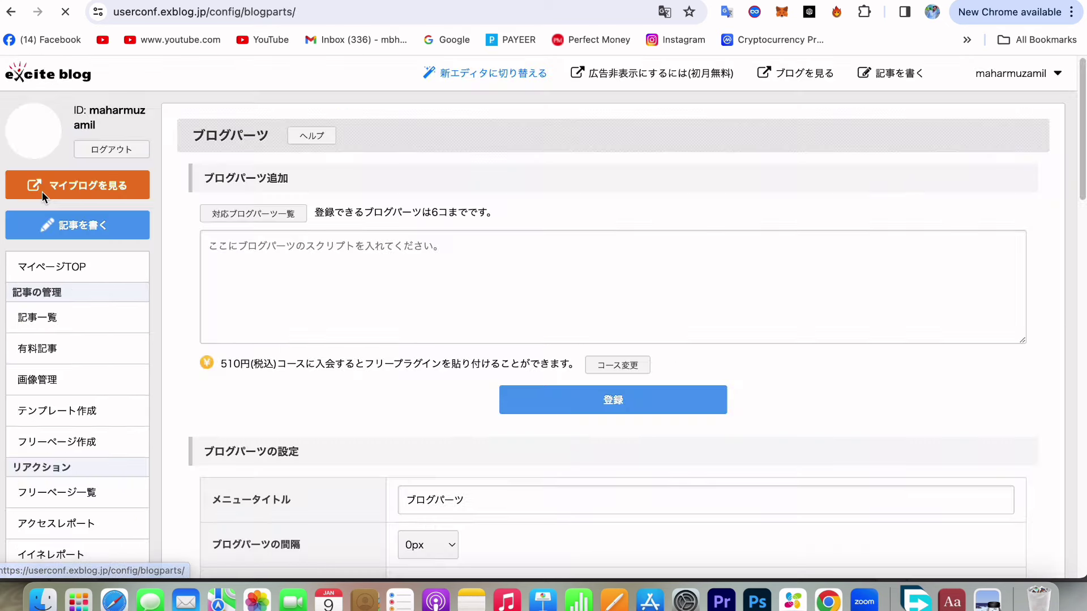
pyautogui.scroll(-2, 314, 321)
pyautogui.scroll(-5, 533, 313)
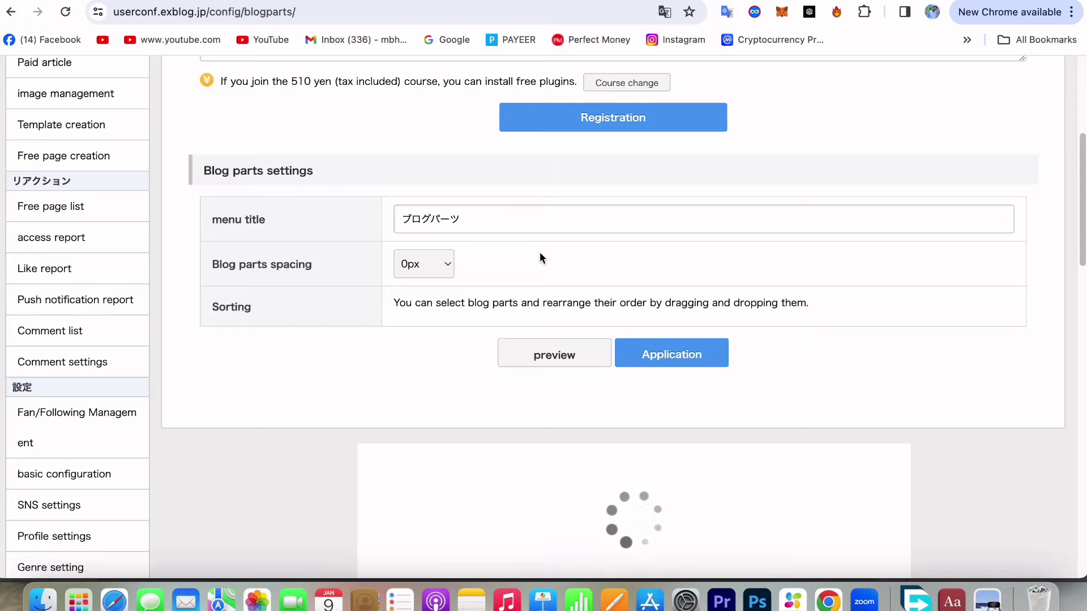
pyautogui.scroll(-8, 460, 306)
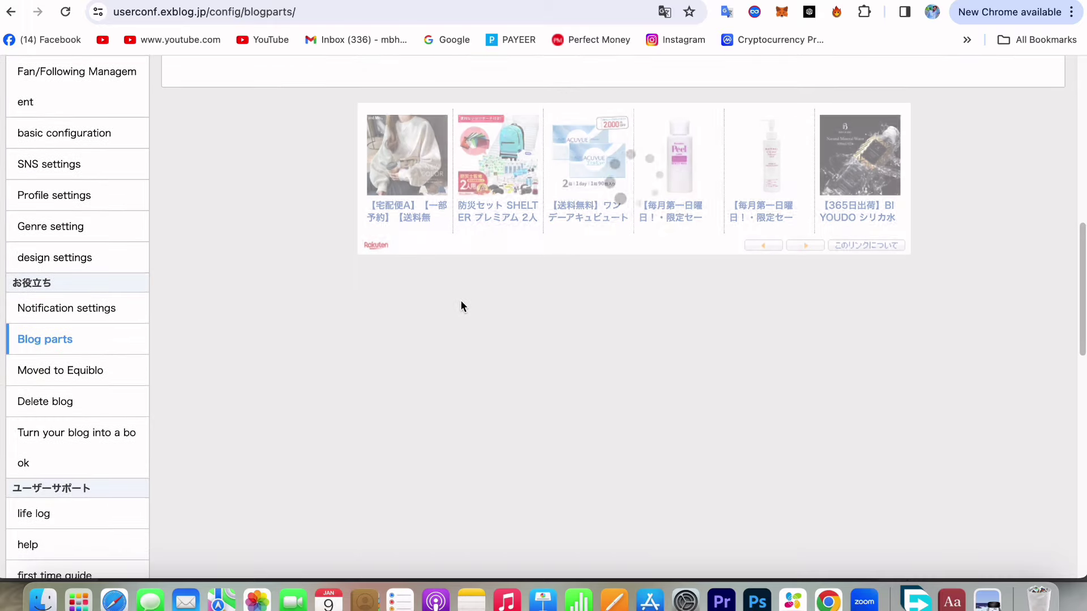
pyautogui.scroll(10, 461, 300)
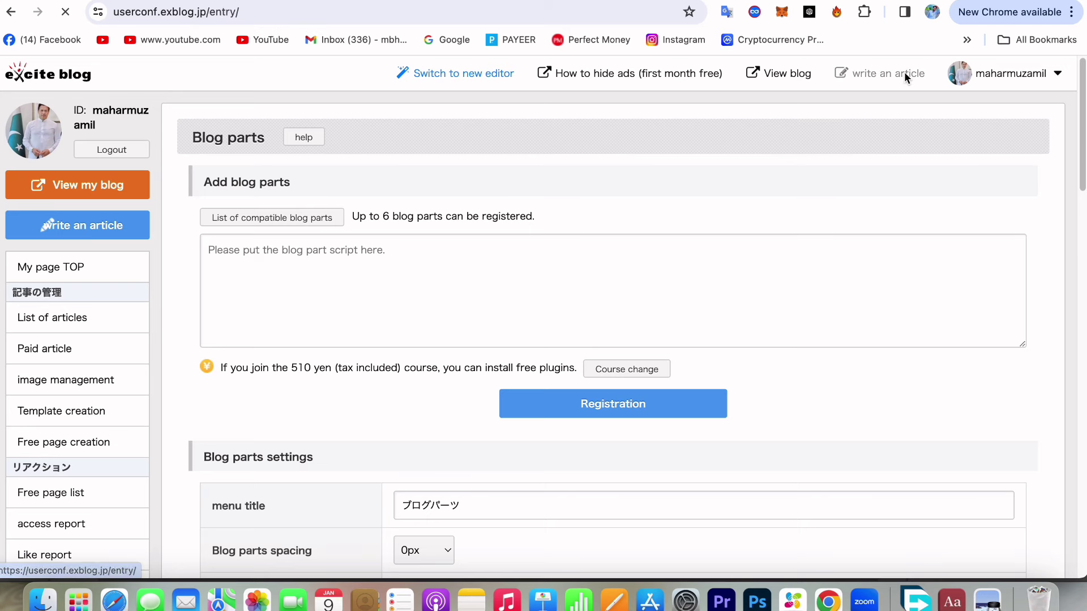
# Focus the new article's title field in the editor, then open a blank browser tab.
pyautogui.scroll(-4, 216, 268)
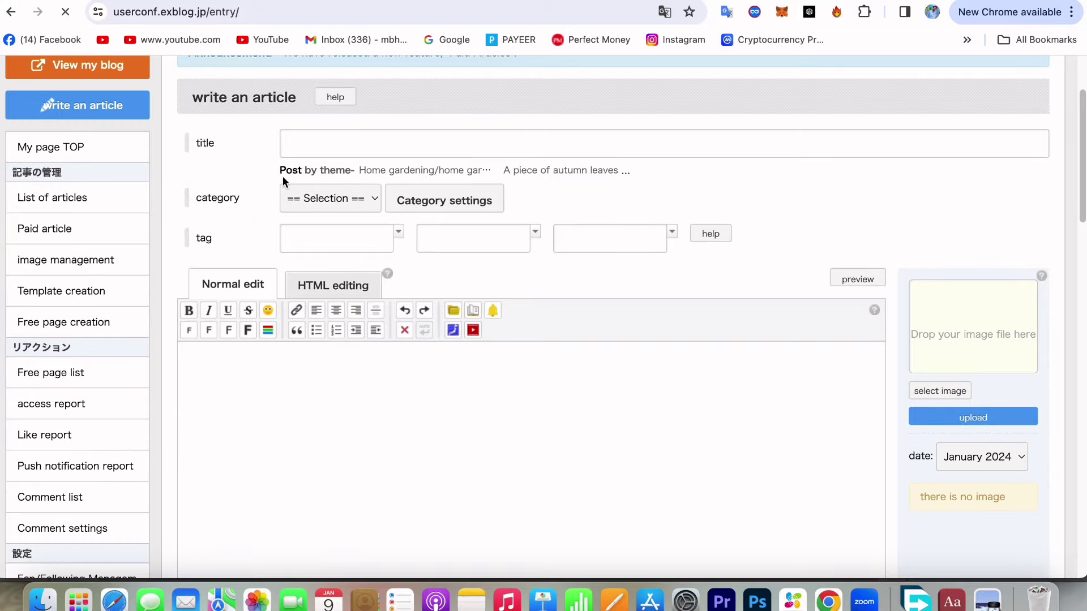
pyautogui.click(305, 151)
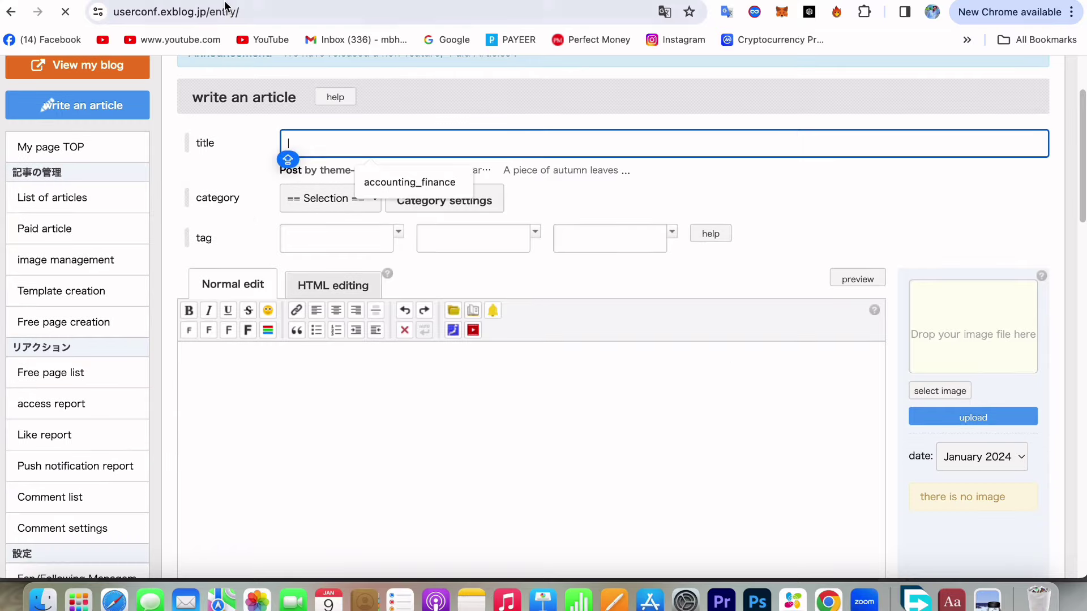
pyautogui.click(236, 169)
pyautogui.press('super+t')
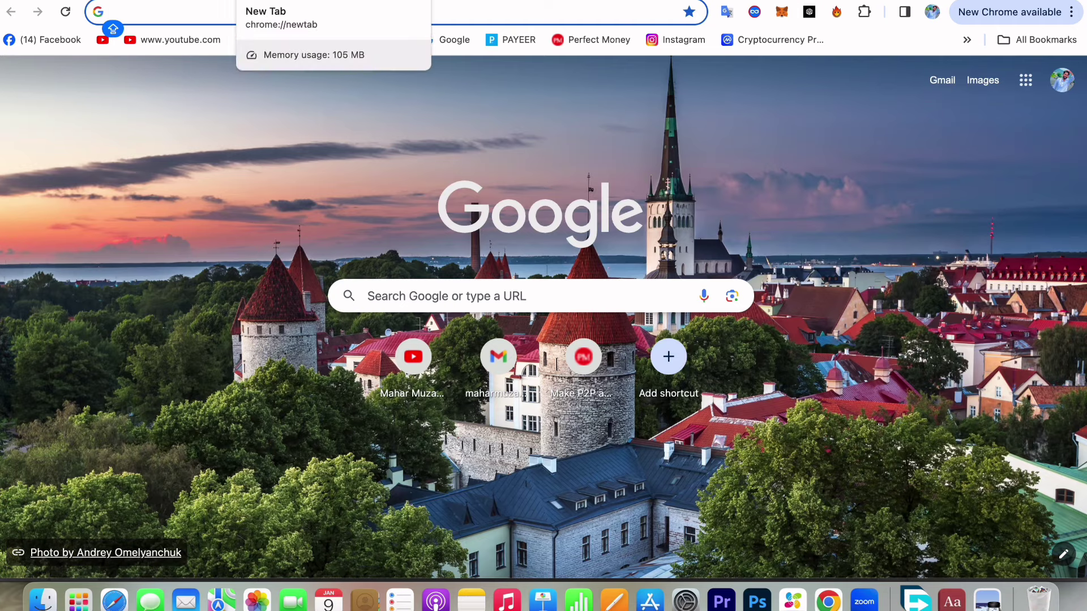
# On ChatGPT, ask it to 'WRITE A ARTICLE ABOUT EARNING WAYS'.
pyautogui.write('CHA')
pyautogui.press('Return')
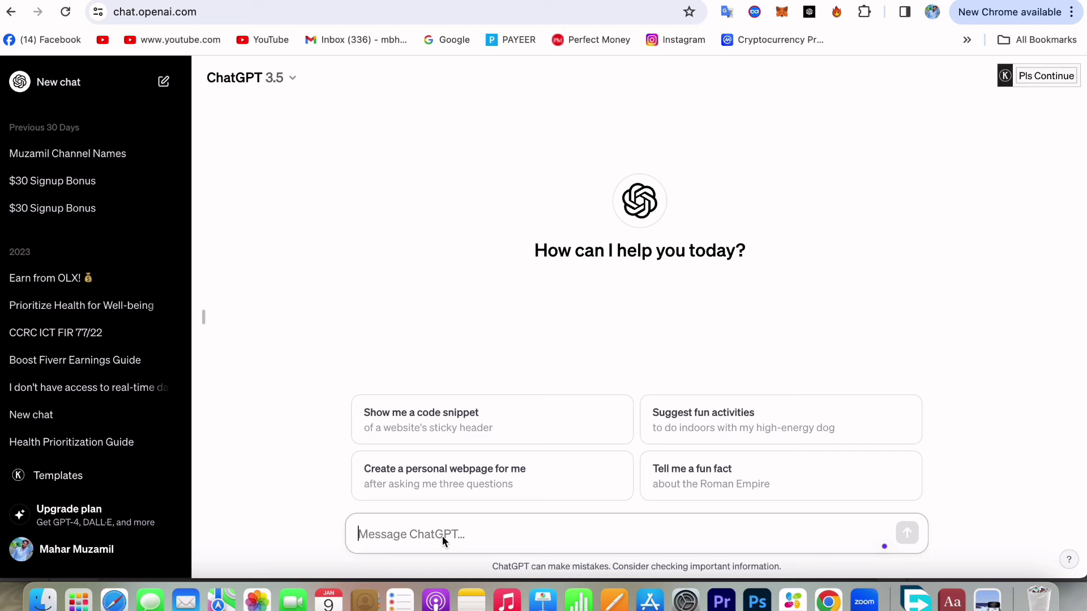
pyautogui.write('WRITE')
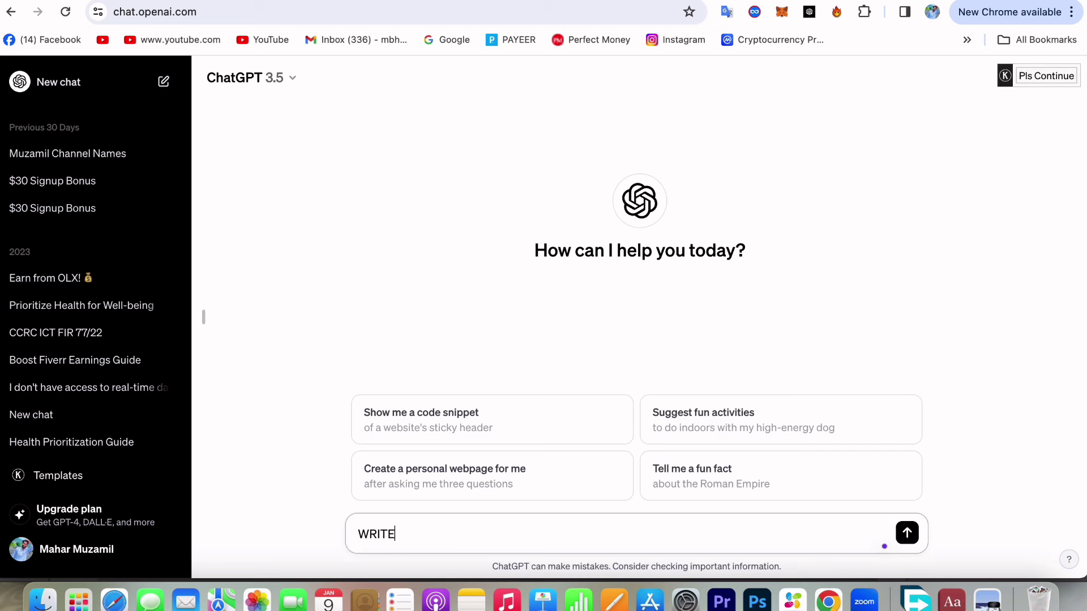
pyautogui.write(' A ARTICLE ABOUT E')
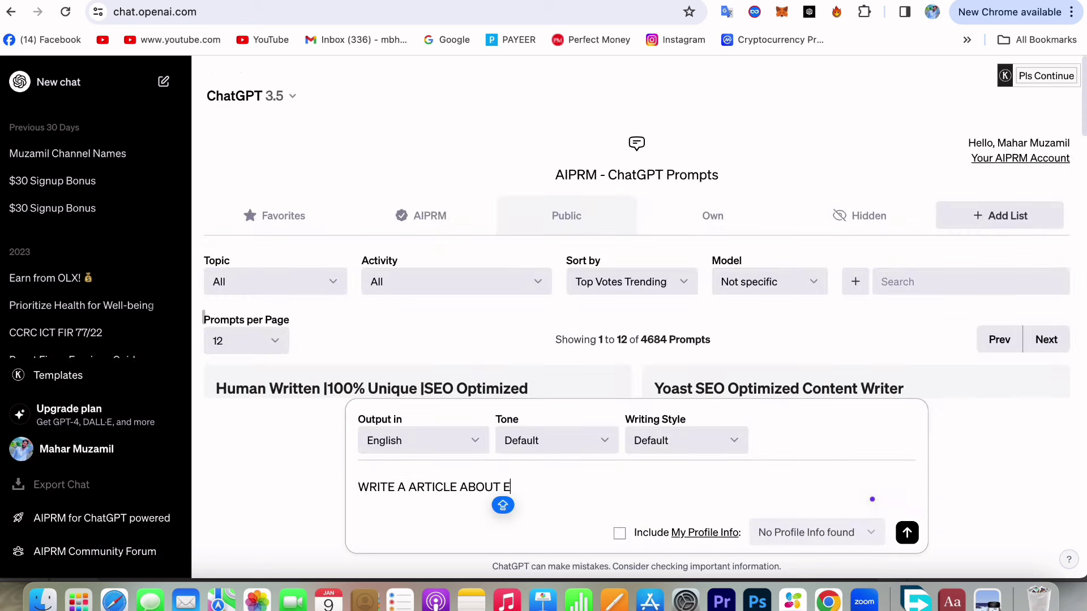
pyautogui.write('ARNIG')
pyautogui.press('BackSpace')
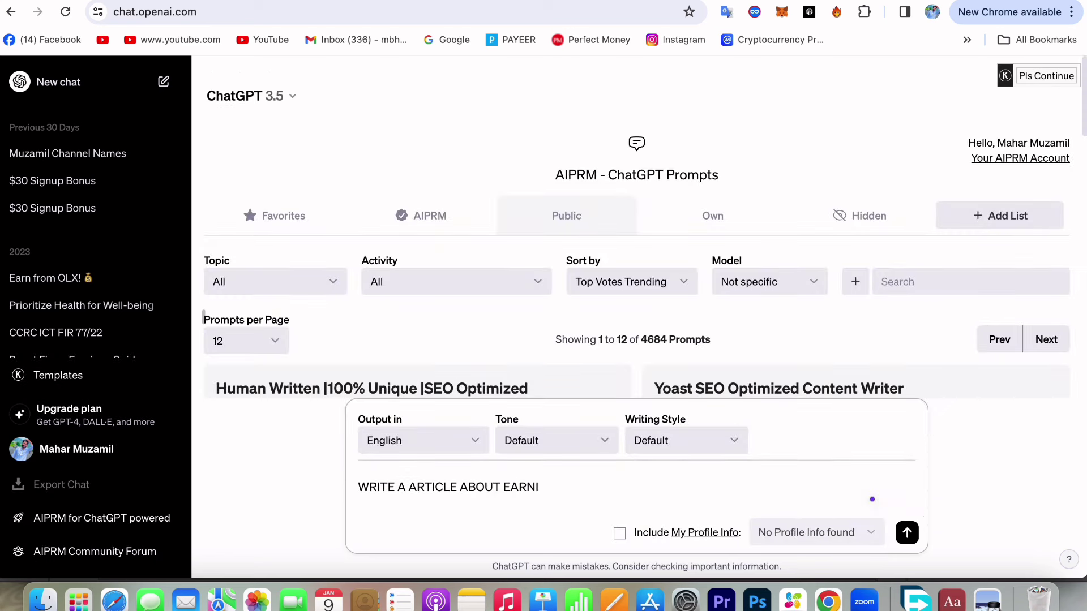
pyautogui.write('NG WAYS')
pyautogui.press('Return')
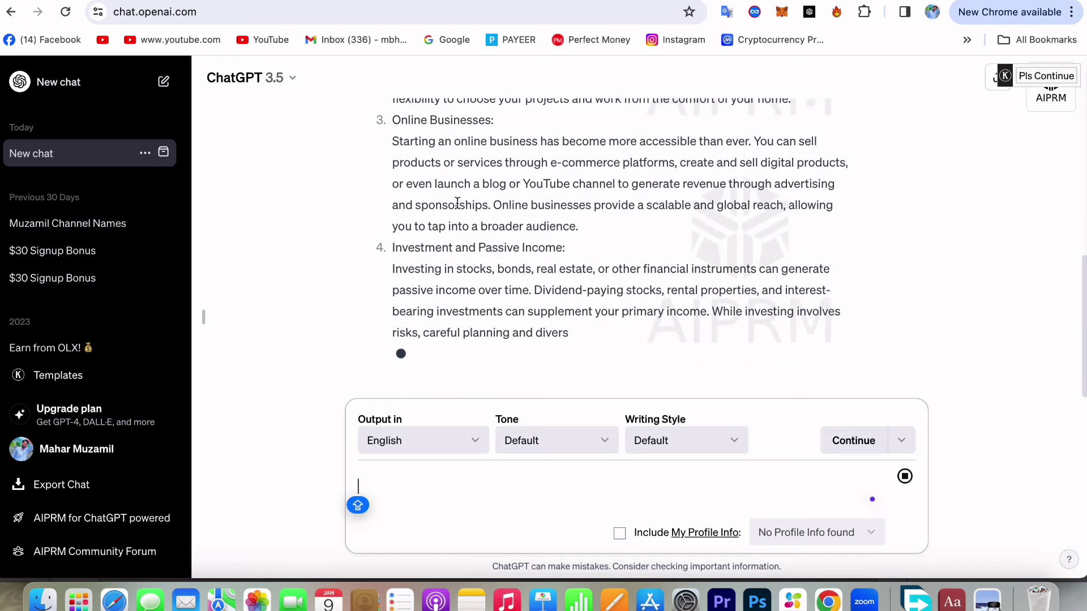
# Copy the generated title 'Diversifying Your Income: Exploring Various Ways to Earn Money' into the blog title field.
pyautogui.scroll(10, 457, 205)
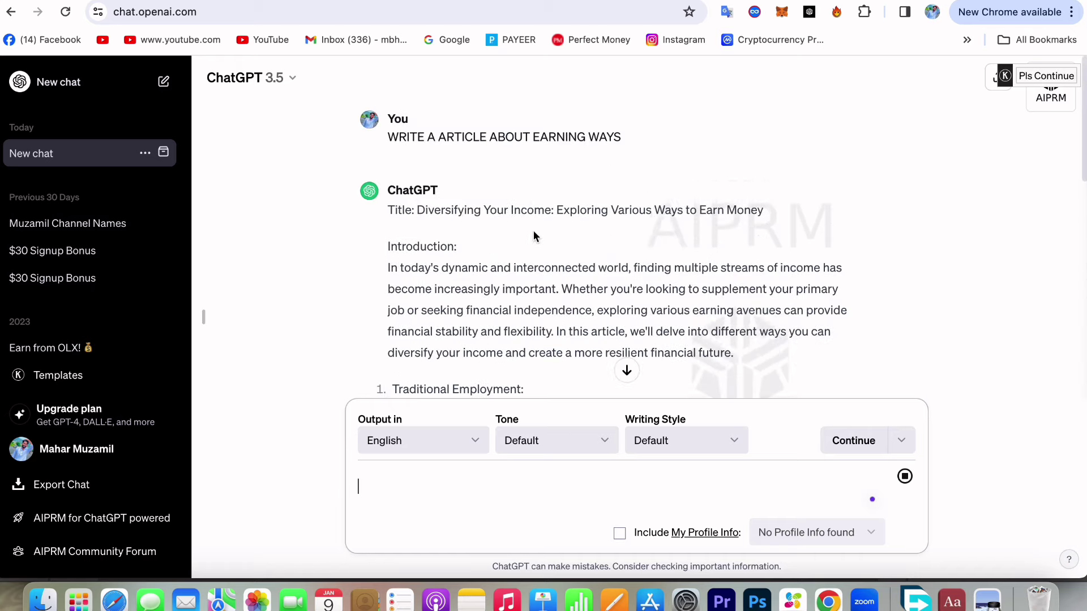
pyautogui.scroll(-10, 509, 221)
pyautogui.scroll(10, 533, 235)
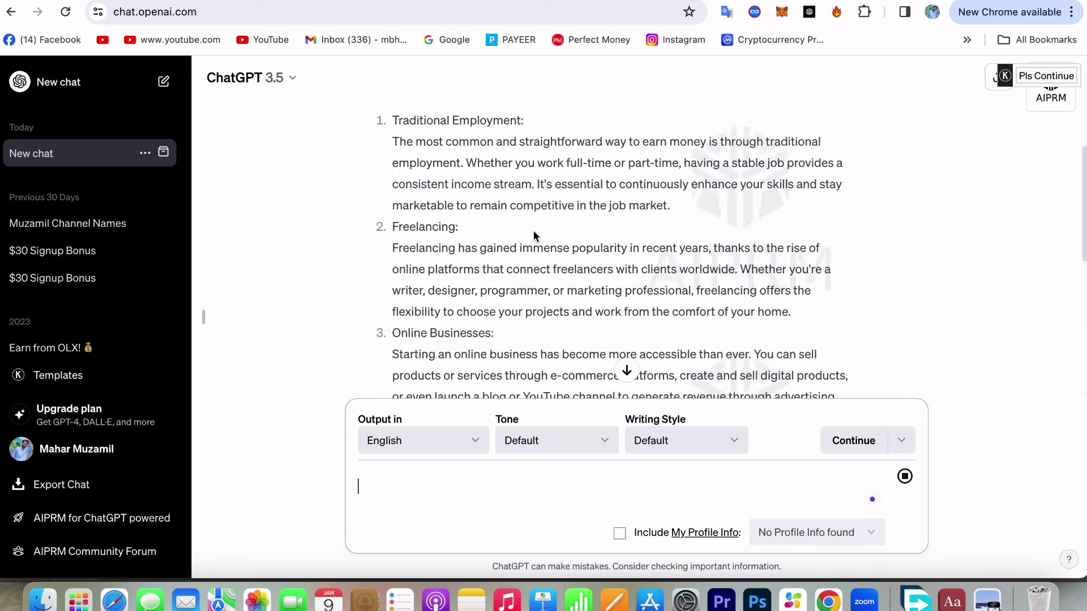
pyautogui.moveTo(419, 211); pyautogui.dragTo(818, 223)
pyautogui.press('super+c')
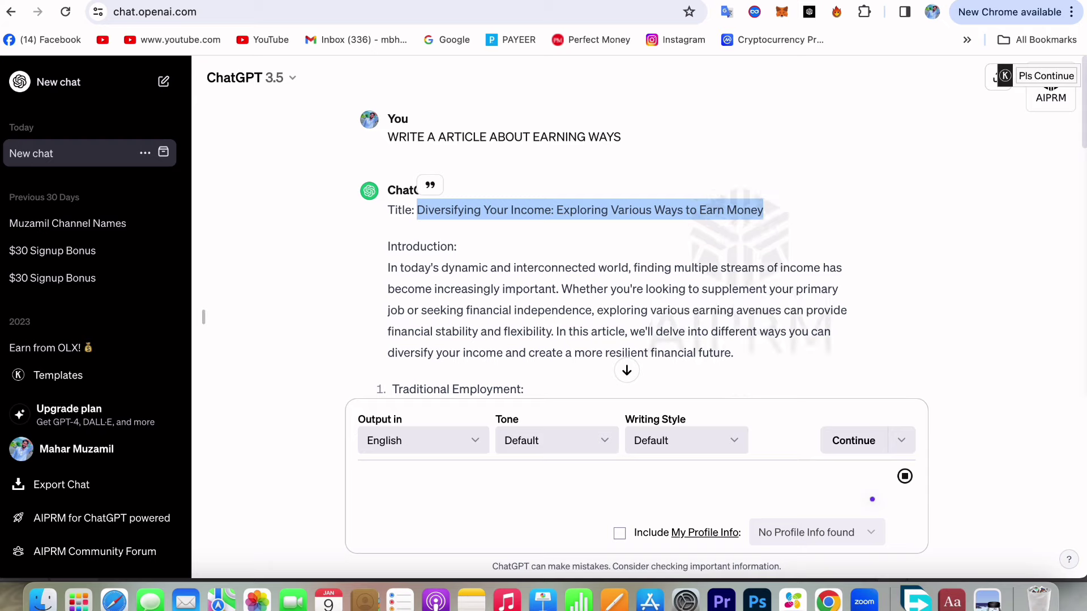
pyautogui.hotkey('ctrl', 'Tab')
pyautogui.click(316, 142)
# Paste the title, then create and save a new EARN category in Category settings.
pyautogui.press('super+v')
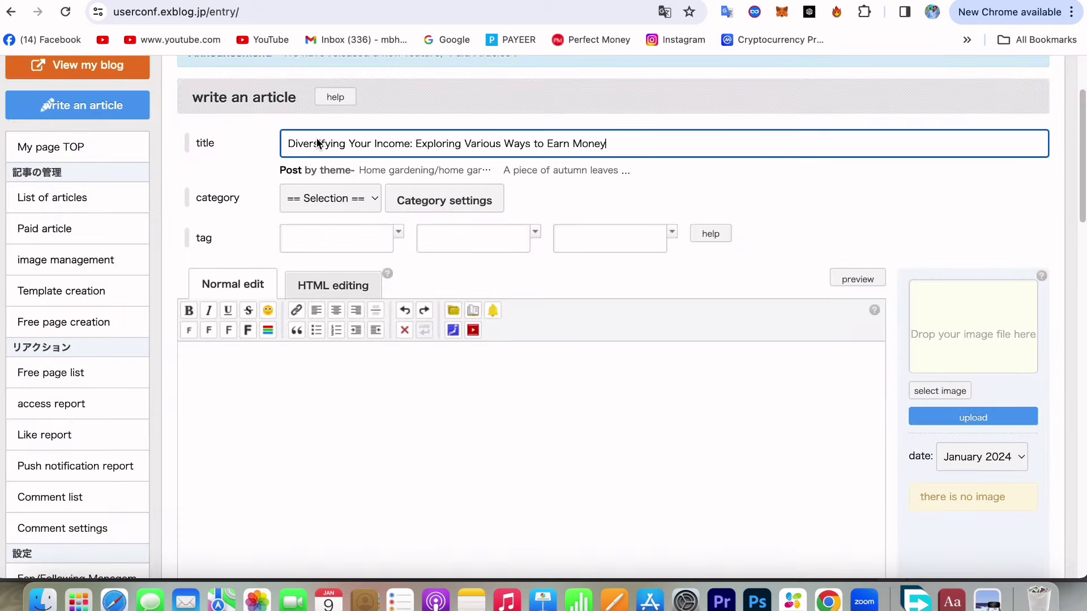
pyautogui.click(330, 197)
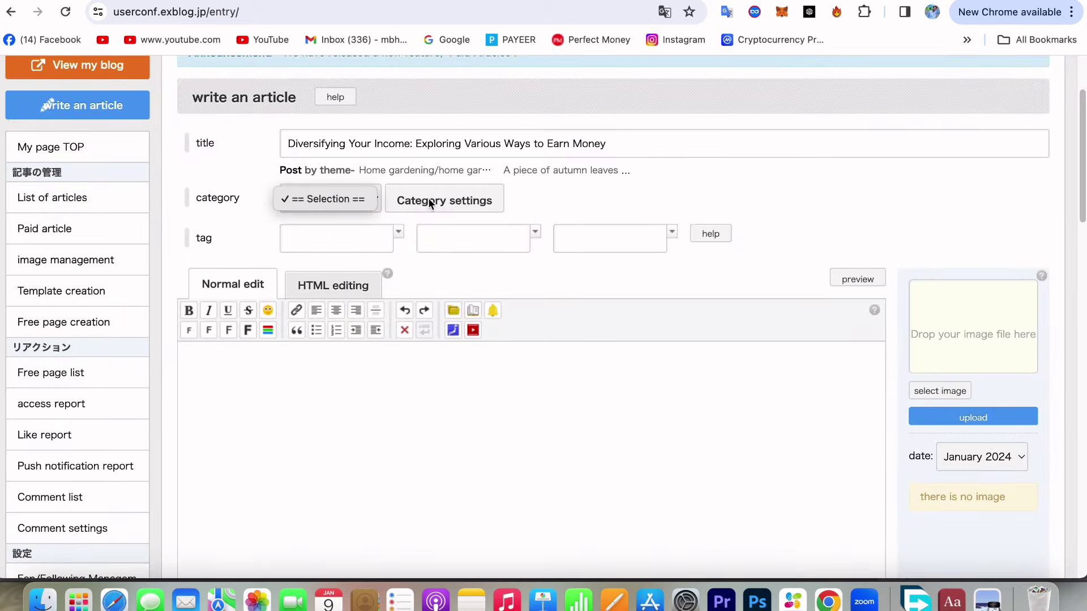
pyautogui.click(413, 198)
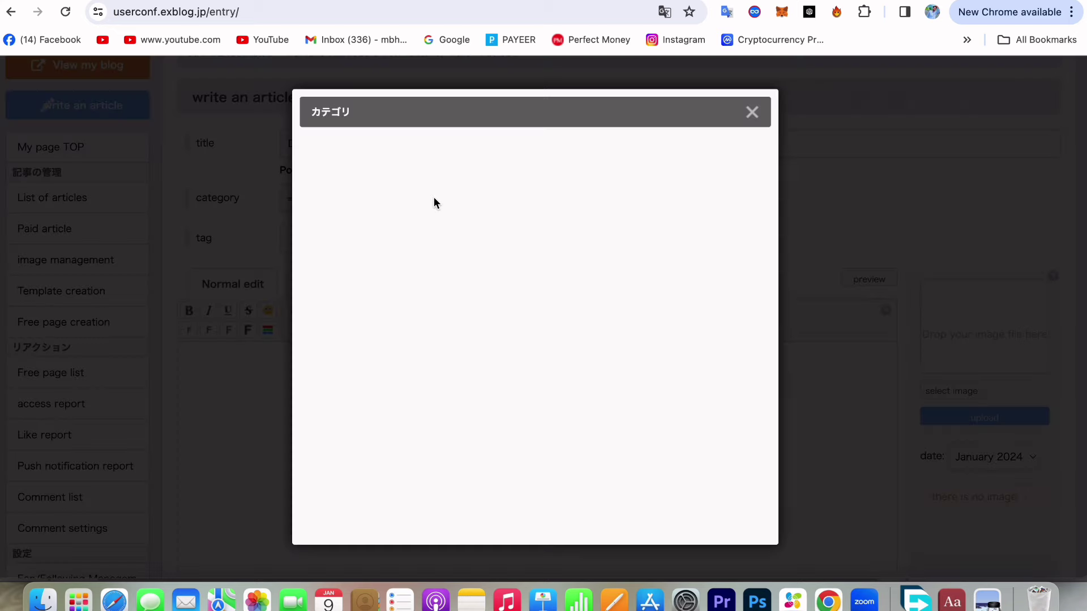
pyautogui.click(409, 153)
pyautogui.write('EARN')
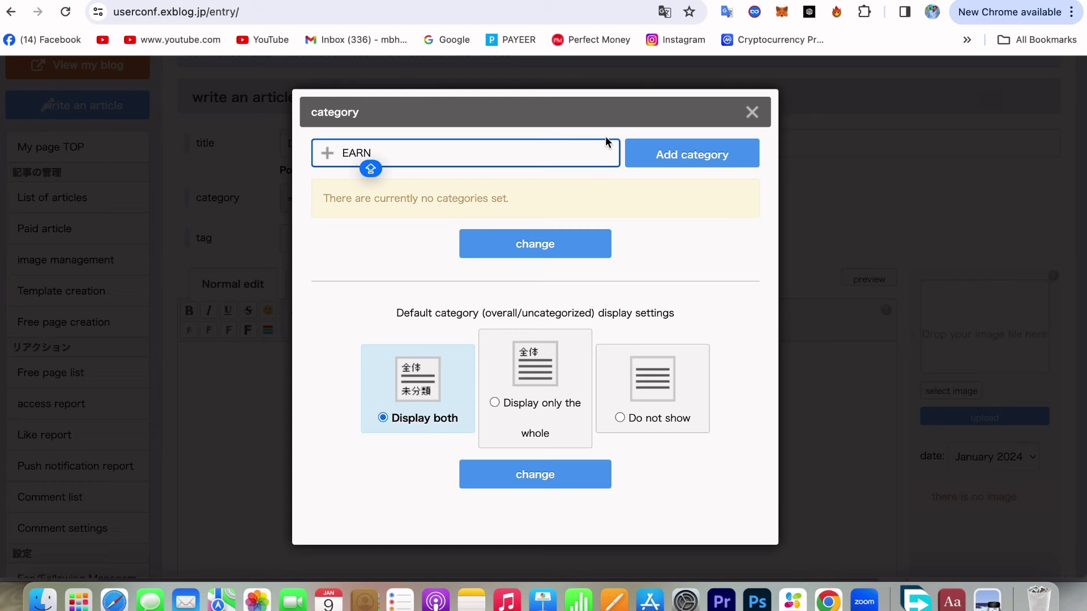
pyautogui.click(673, 152)
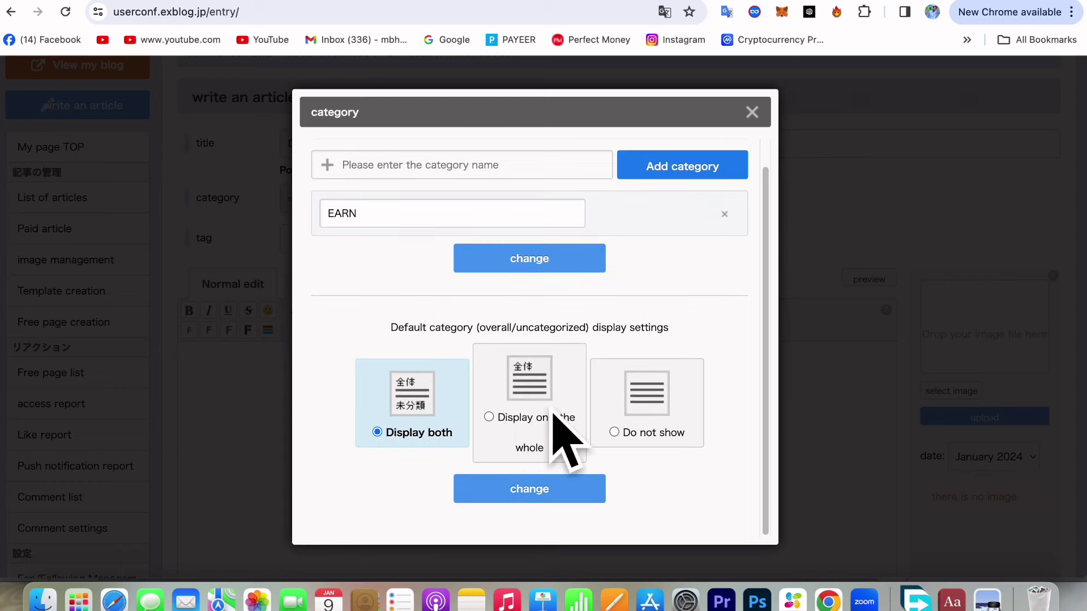
pyautogui.click(541, 494)
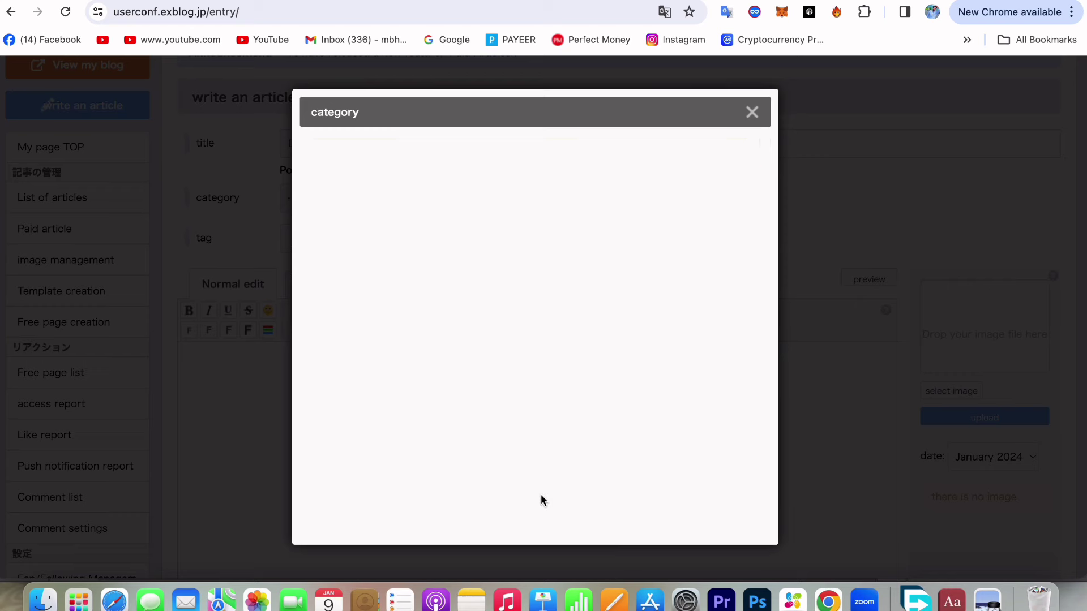
# Close the category settings and set the article's category to EARN.
pyautogui.click(753, 113)
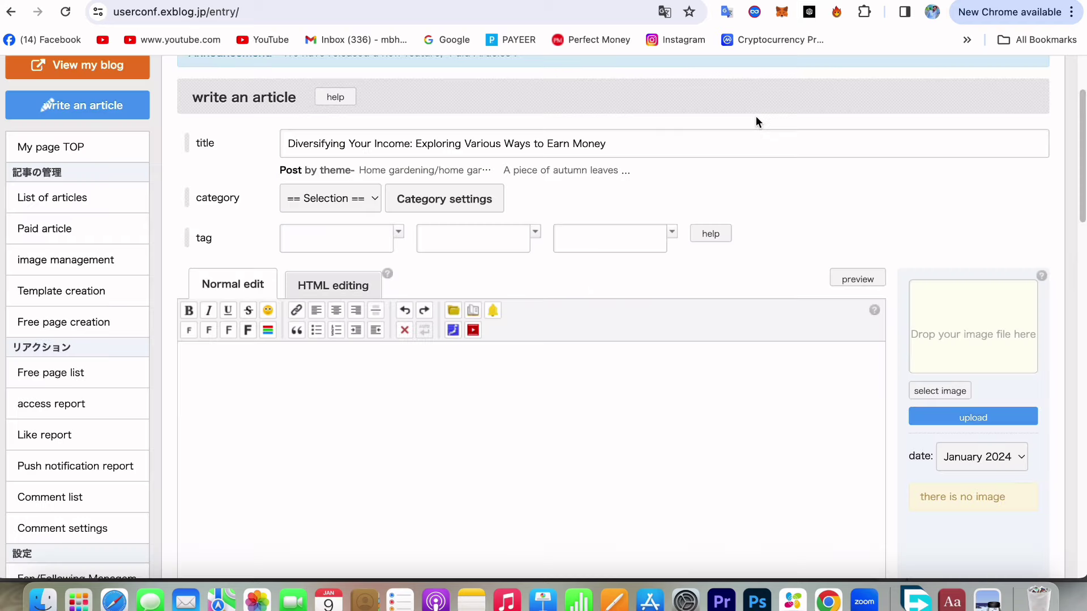
pyautogui.scroll(-1, 537, 169)
pyautogui.click(364, 168)
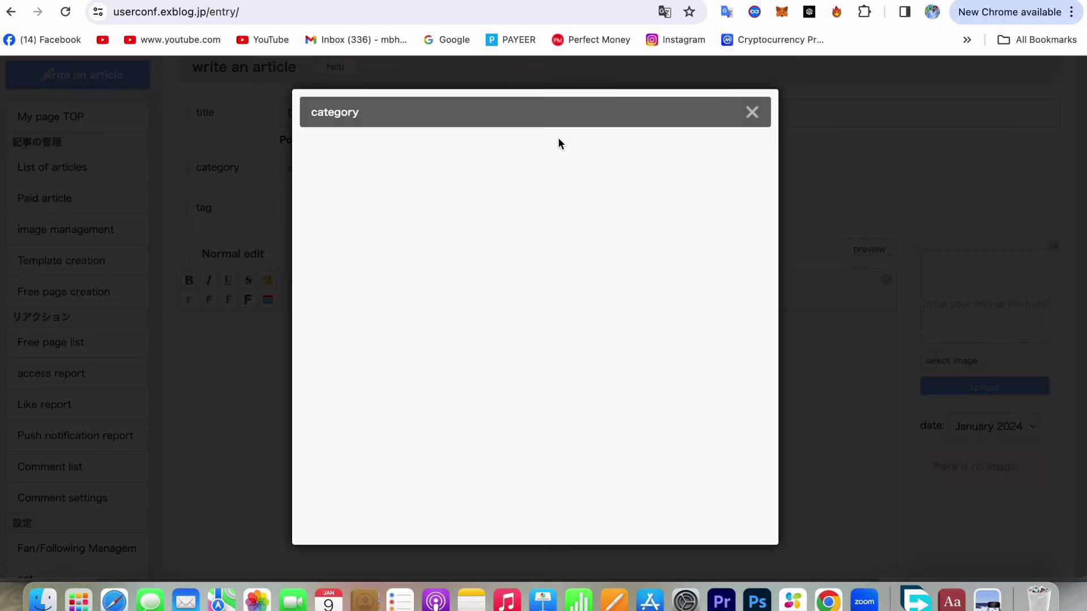
pyautogui.click(752, 113)
pyautogui.click(341, 168)
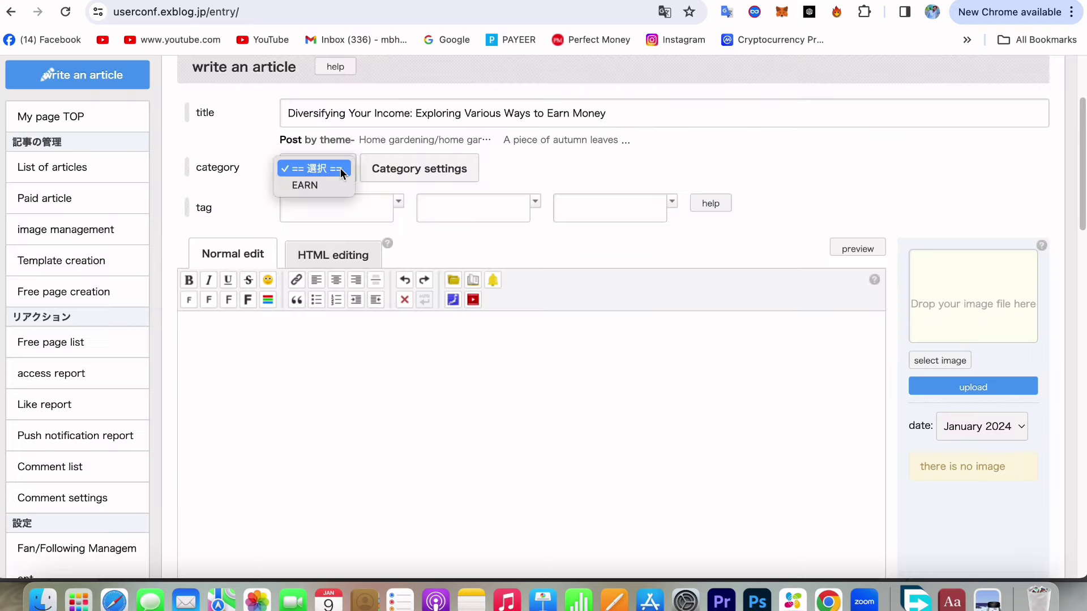
pyautogui.click(319, 184)
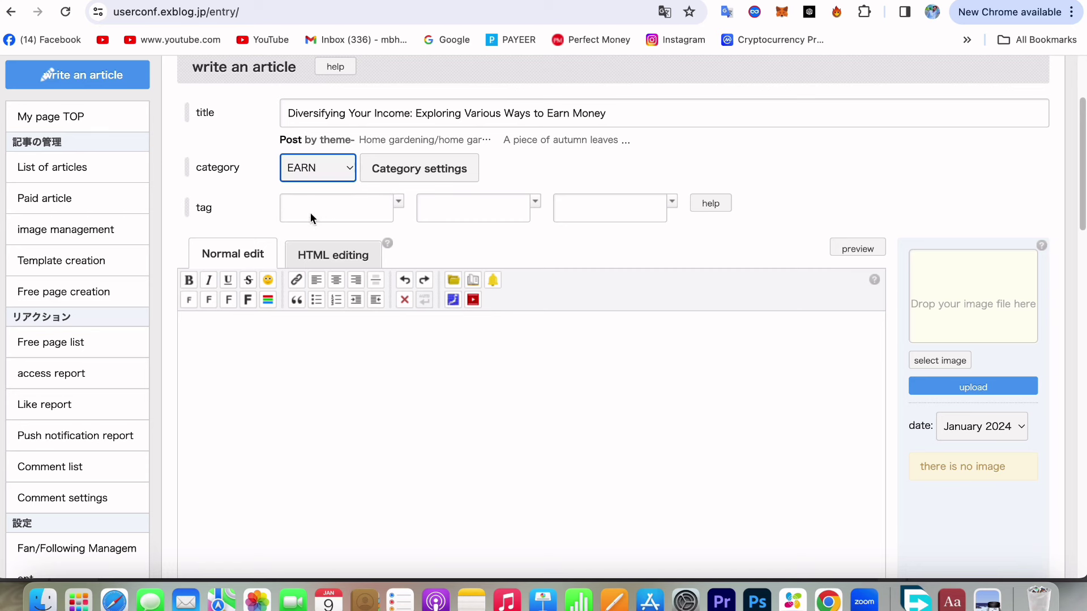
# Add the three tags EARN MONEY, MAKE and MONEY to the article.
pyautogui.click(301, 212)
pyautogui.write('EARN MOBE')
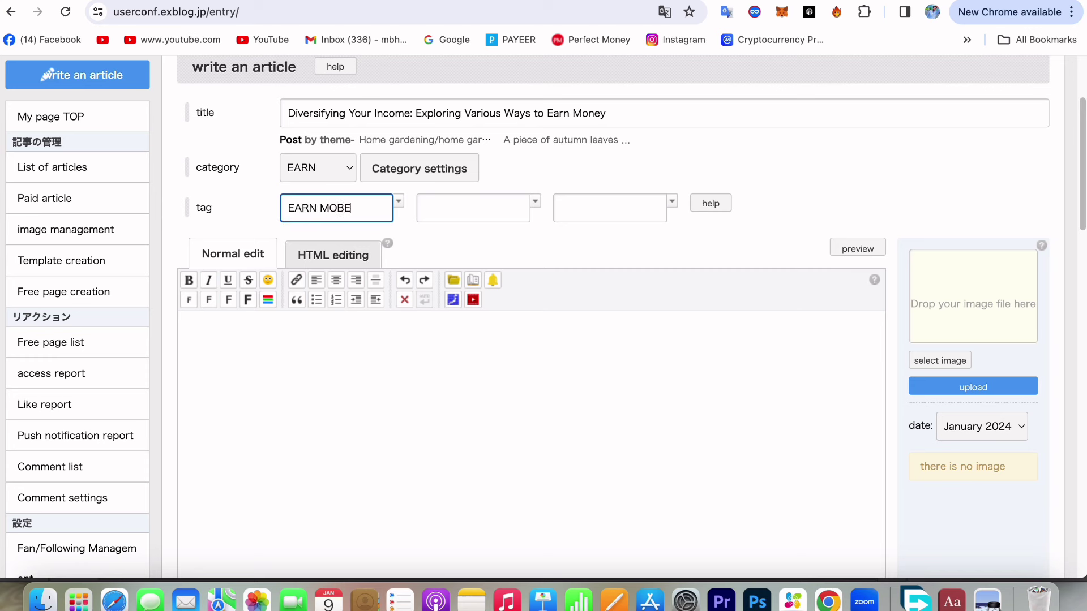
pyautogui.write('Y')
pyautogui.press('BackSpace')
pyautogui.press('BackSpace')
pyautogui.press('BackSpace')
pyautogui.press('BackSpace')
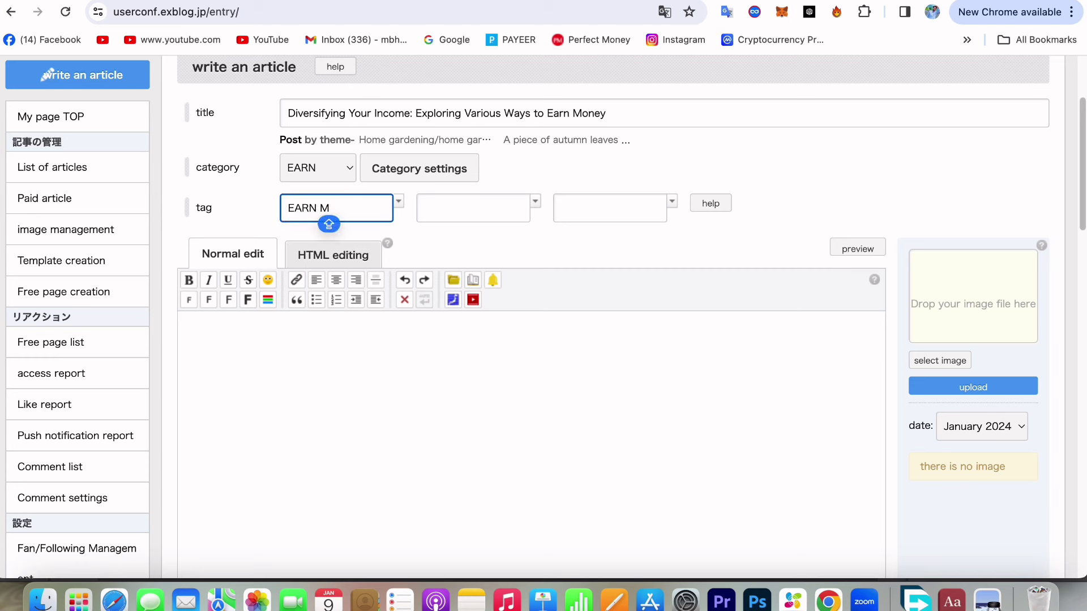
pyautogui.write('N')
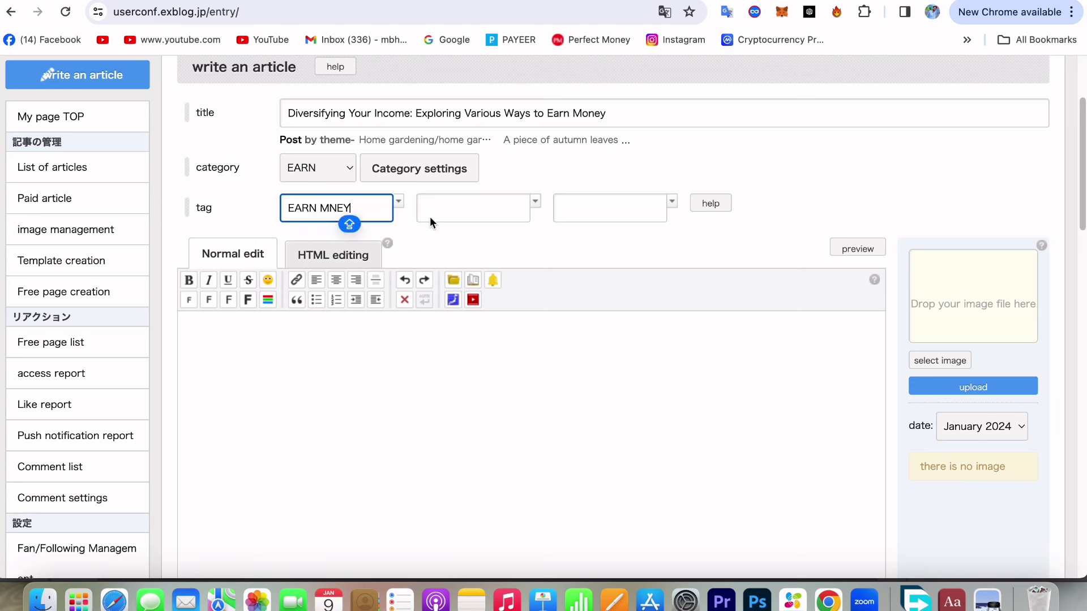
pyautogui.press('BackSpace')
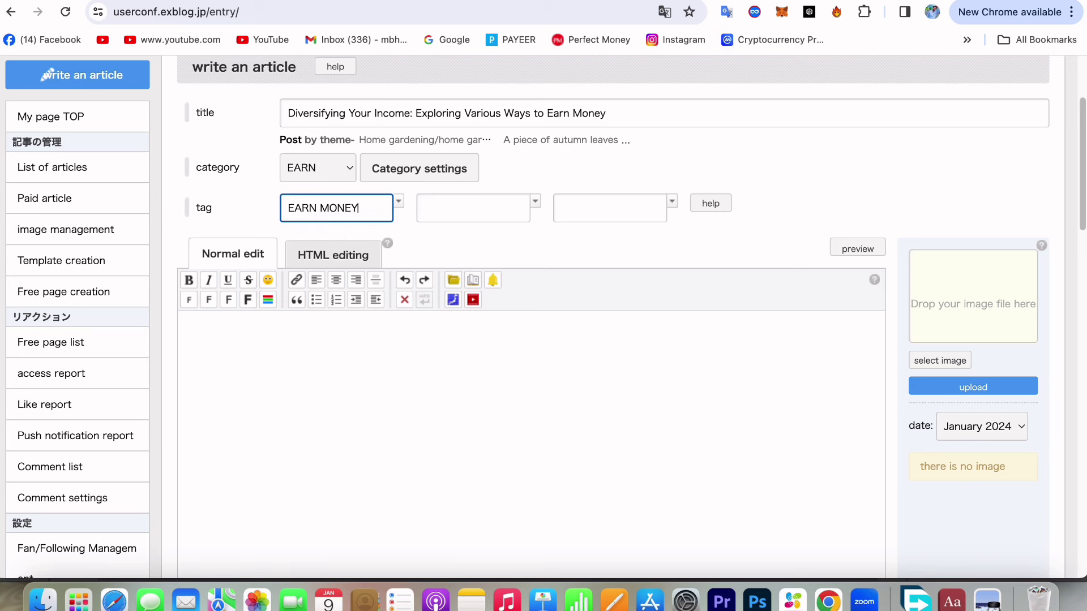
pyautogui.click(456, 209)
pyautogui.write('MAK')
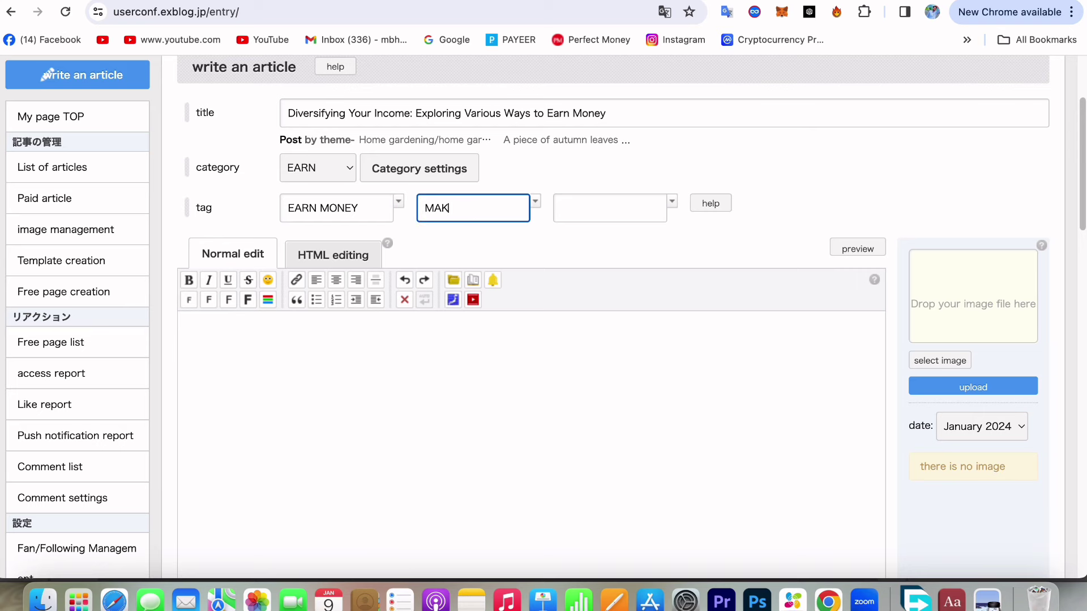
pyautogui.write('E')
pyautogui.click(604, 205)
pyautogui.write('M')
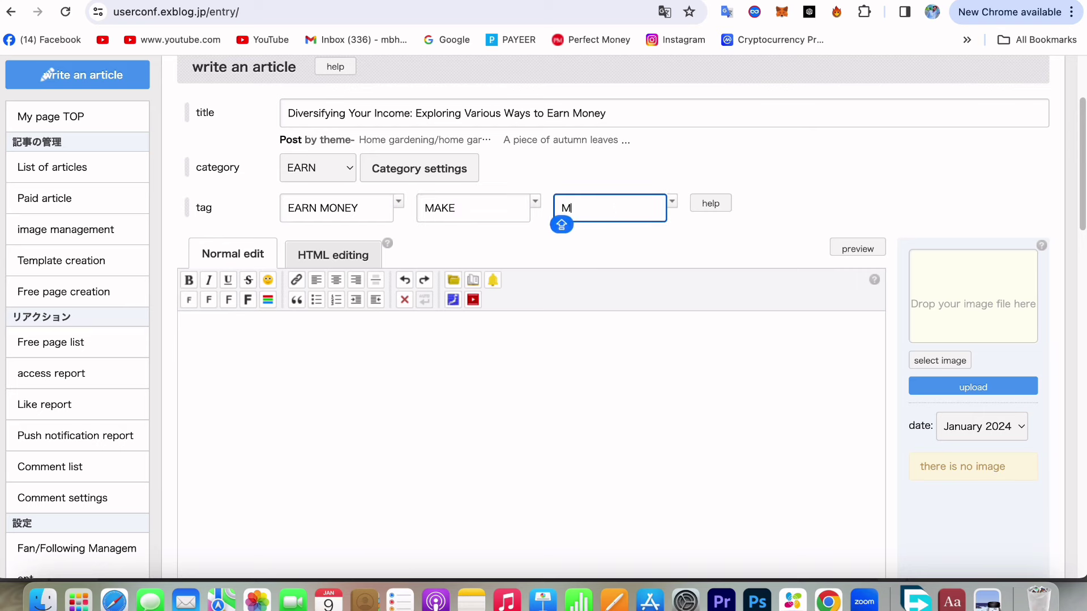
pyautogui.write('ONEY')
pyautogui.scroll(-3, 468, 308)
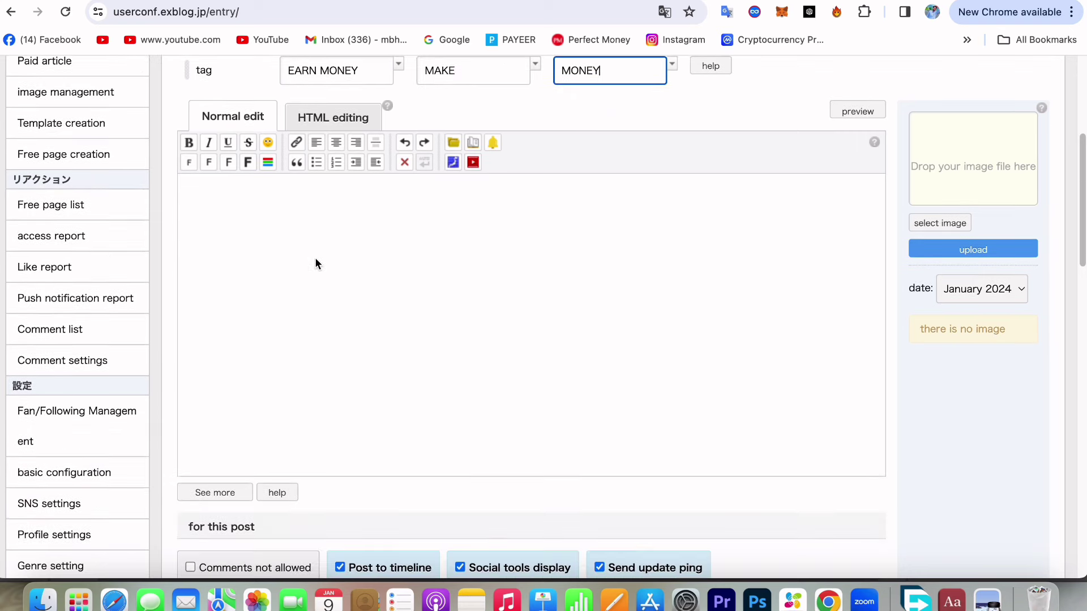
pyautogui.click(315, 257)
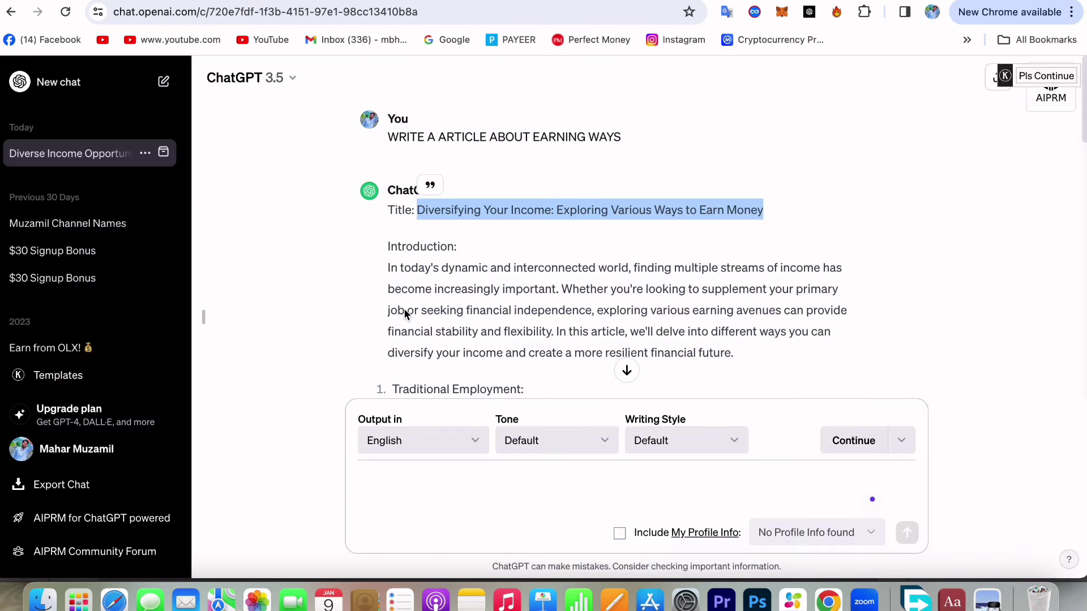
# Select and copy the ChatGPT article from its Title line through the Conclusion.
pyautogui.scroll(-1, 405, 311)
pyautogui.click(385, 225)
pyautogui.moveTo(423, 250); pyautogui.dragTo(525, 344)
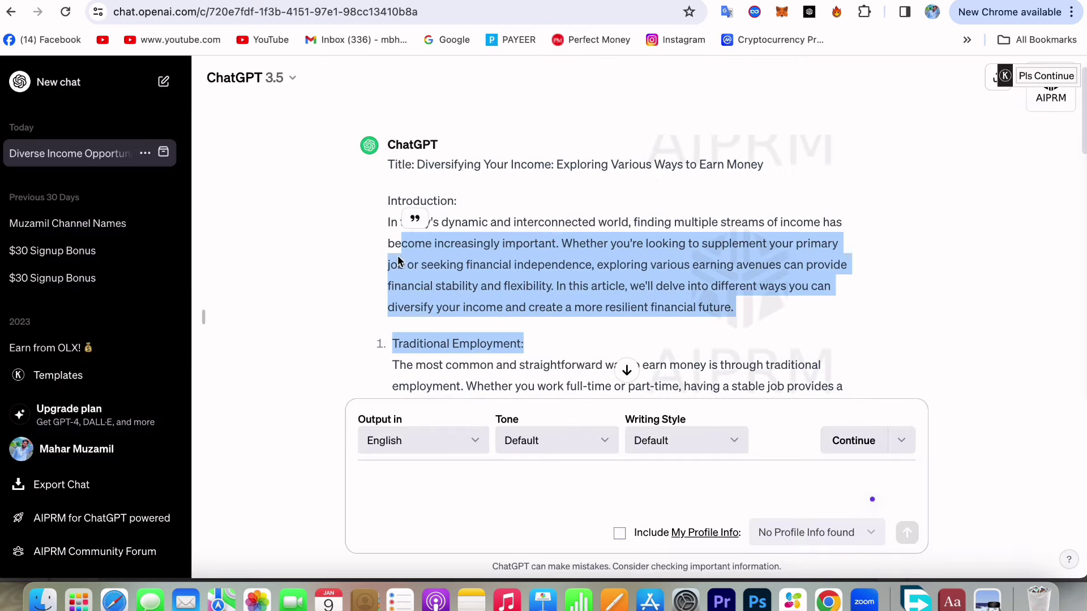
pyautogui.click(389, 226)
pyautogui.moveTo(388, 226); pyautogui.dragTo(785, 325)
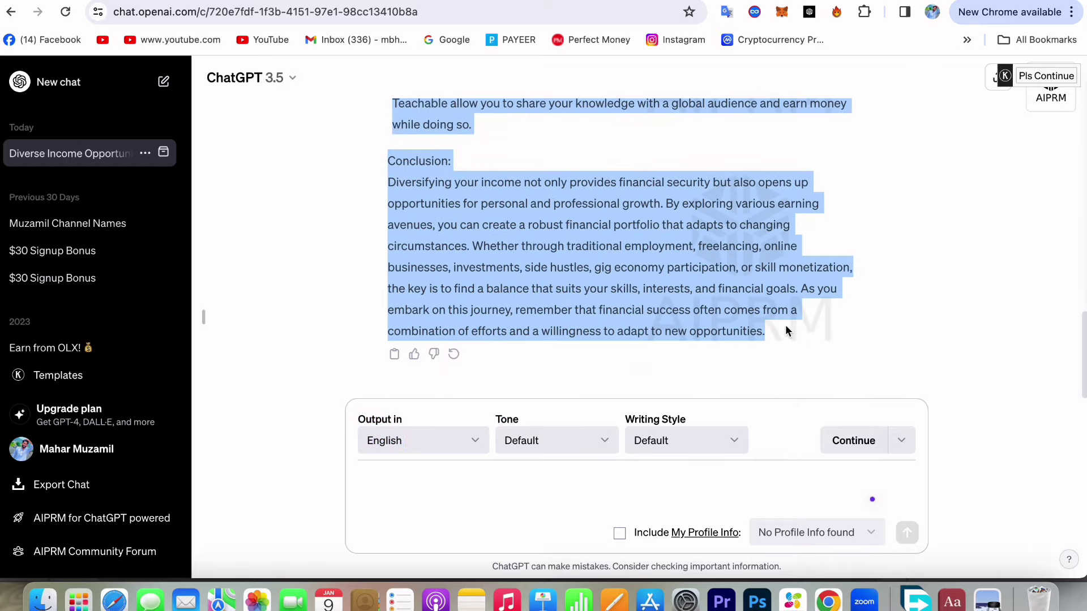
pyautogui.hotkey('ctrl', 'Tab')
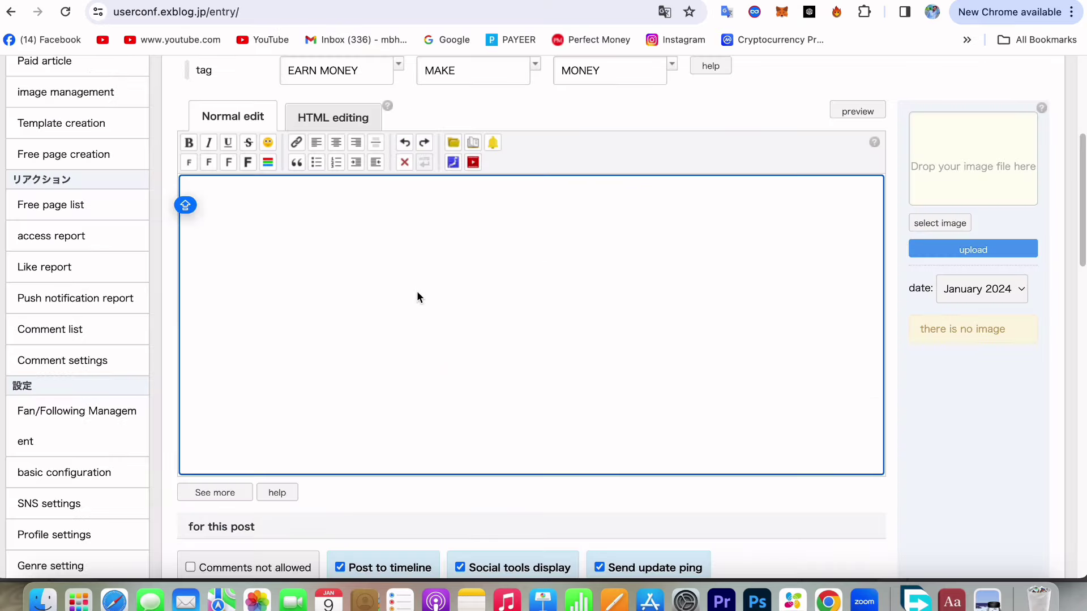
# Paste the article into the post body and remove the leading 'Title: ' label.
pyautogui.press('super+v')
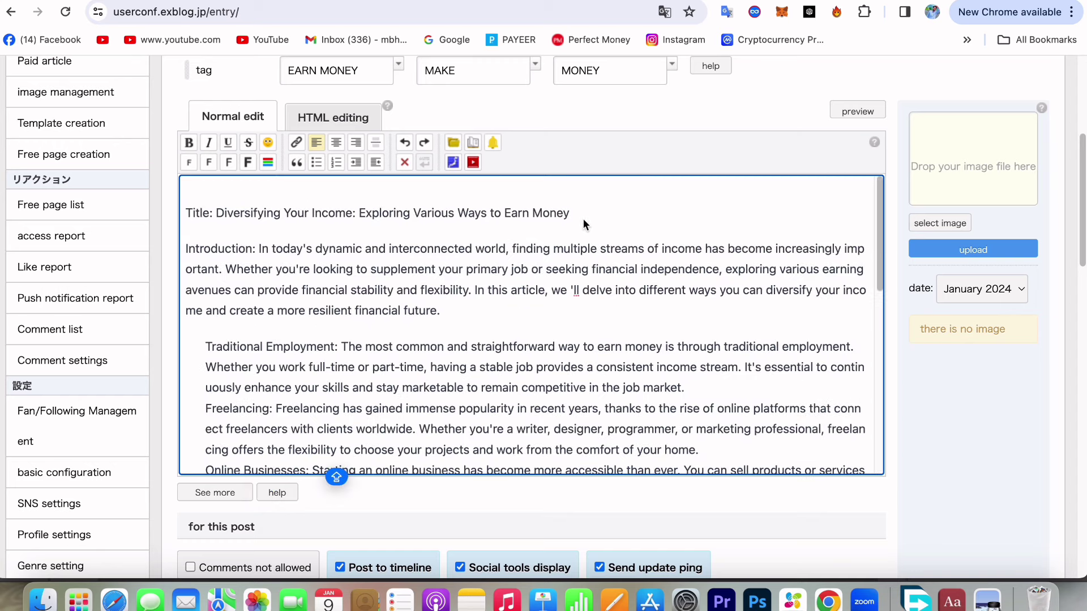
pyautogui.moveTo(217, 214); pyautogui.dragTo(185, 215)
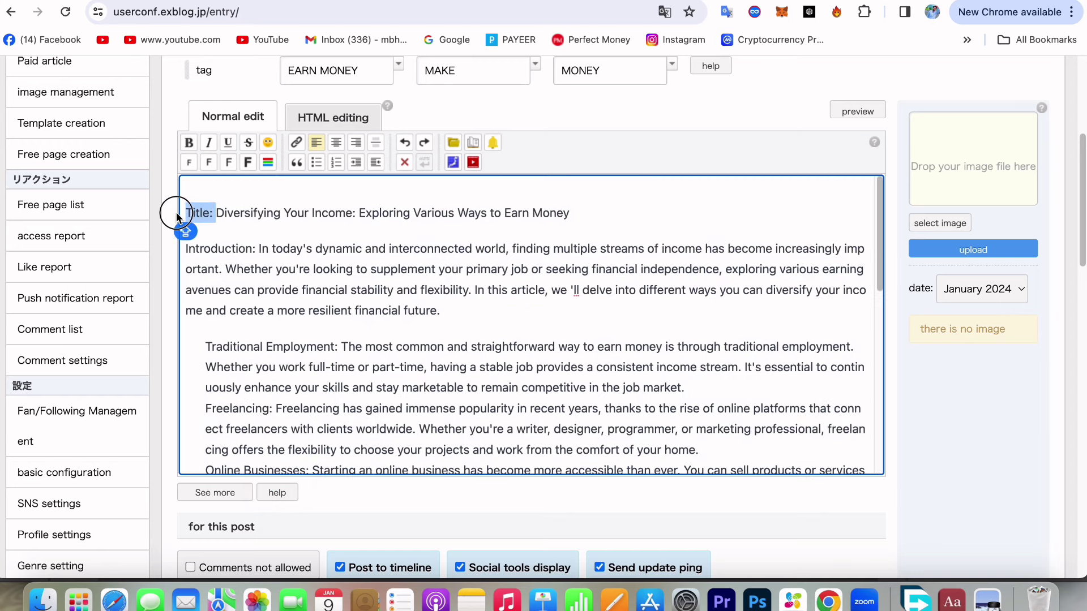
pyautogui.press('BackSpace')
pyautogui.press('Delete')
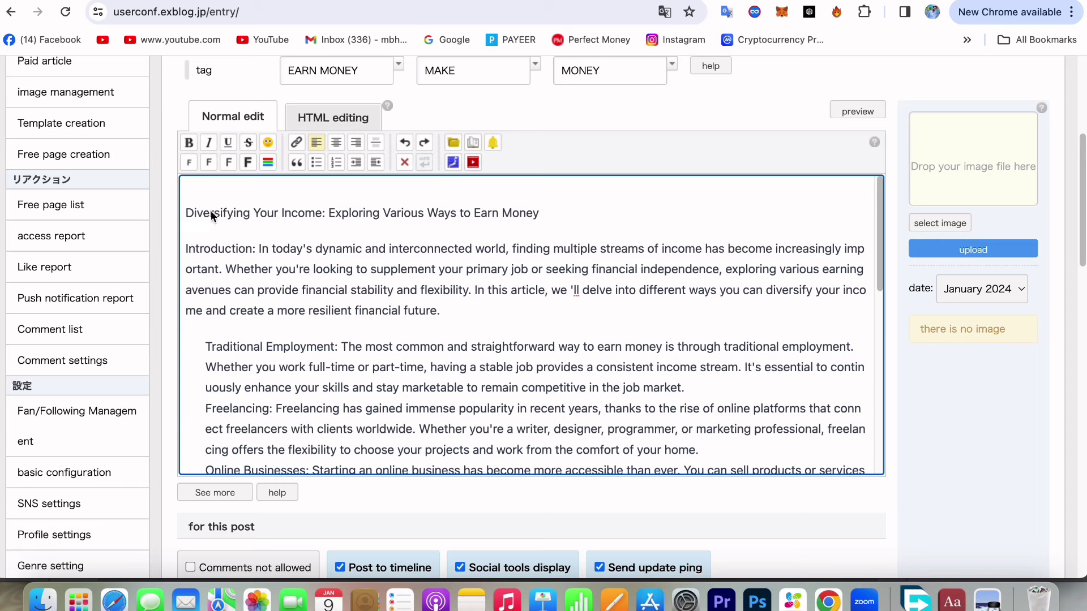
# Make the article's title line bold.
pyautogui.click(295, 213)
pyautogui.tripleClick(294, 213)
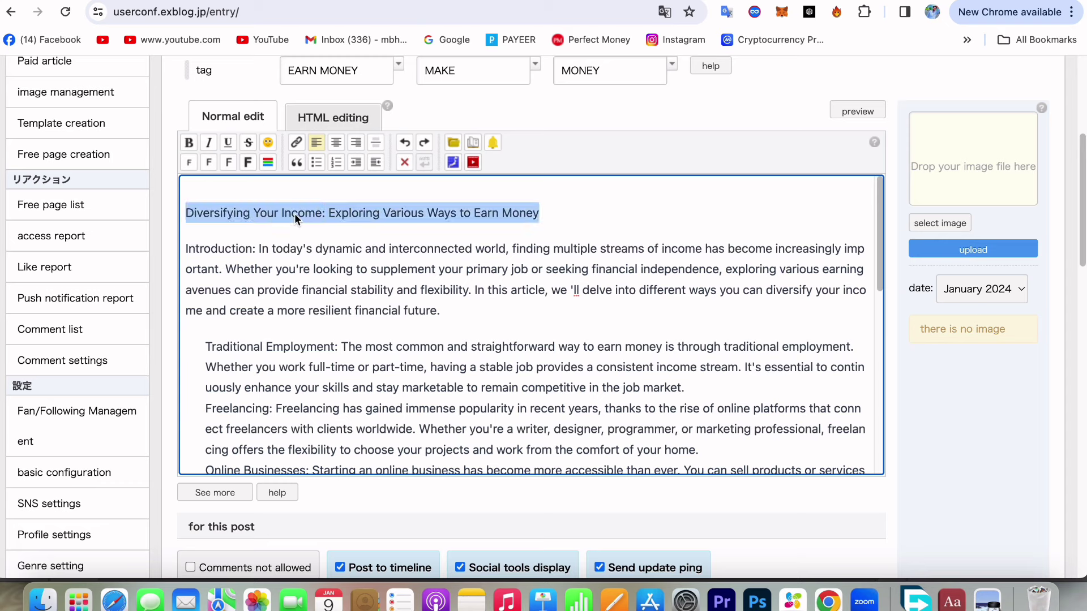
pyautogui.click(188, 142)
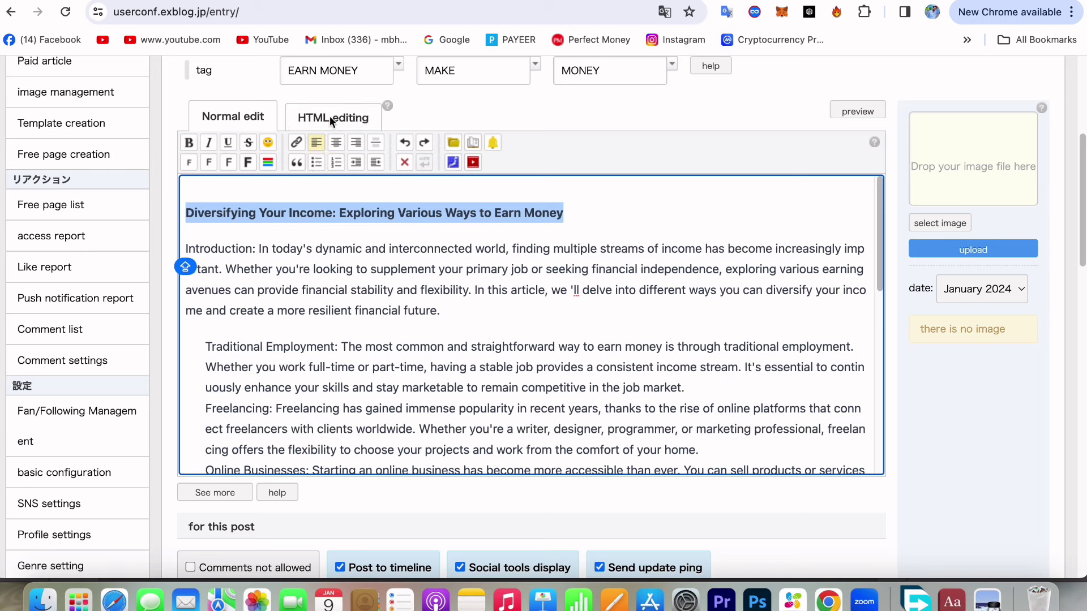
pyautogui.click(276, 297)
pyautogui.scroll(-10, 370, 291)
pyautogui.scroll(-10, 369, 291)
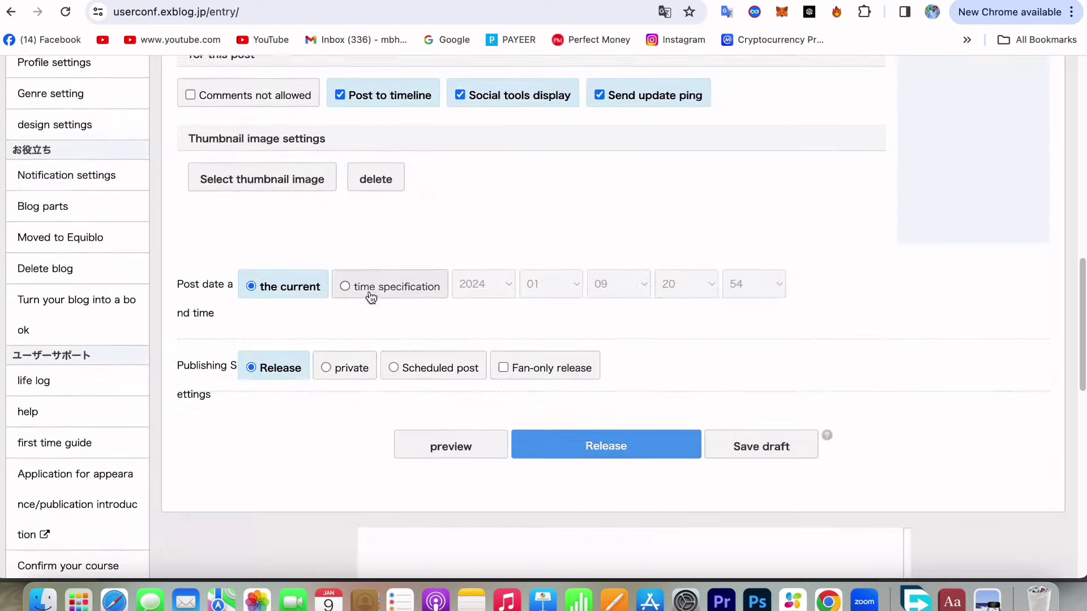
pyautogui.scroll(12, 369, 291)
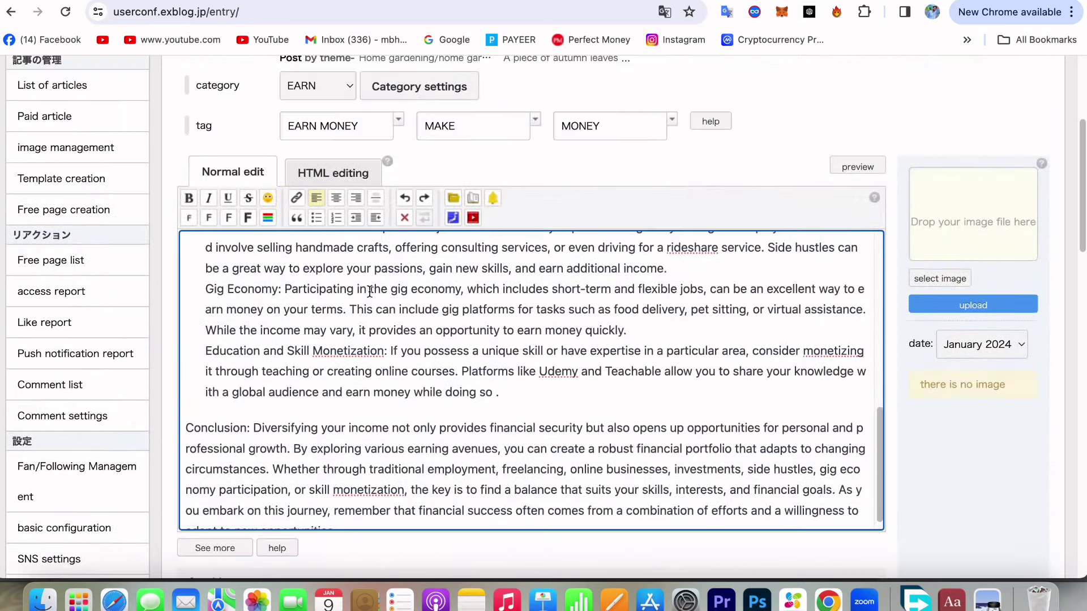
# Bold the word 'money' in the Gig Economy paragraph, leaving it without a link.
pyautogui.doubleClick(247, 309)
pyautogui.click(189, 198)
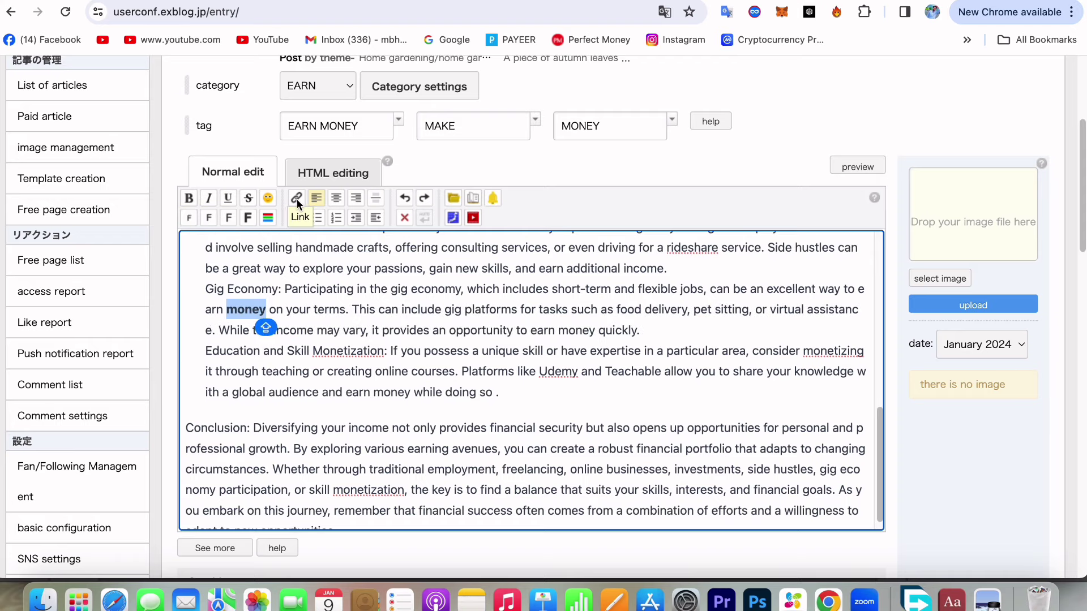
pyautogui.click(297, 199)
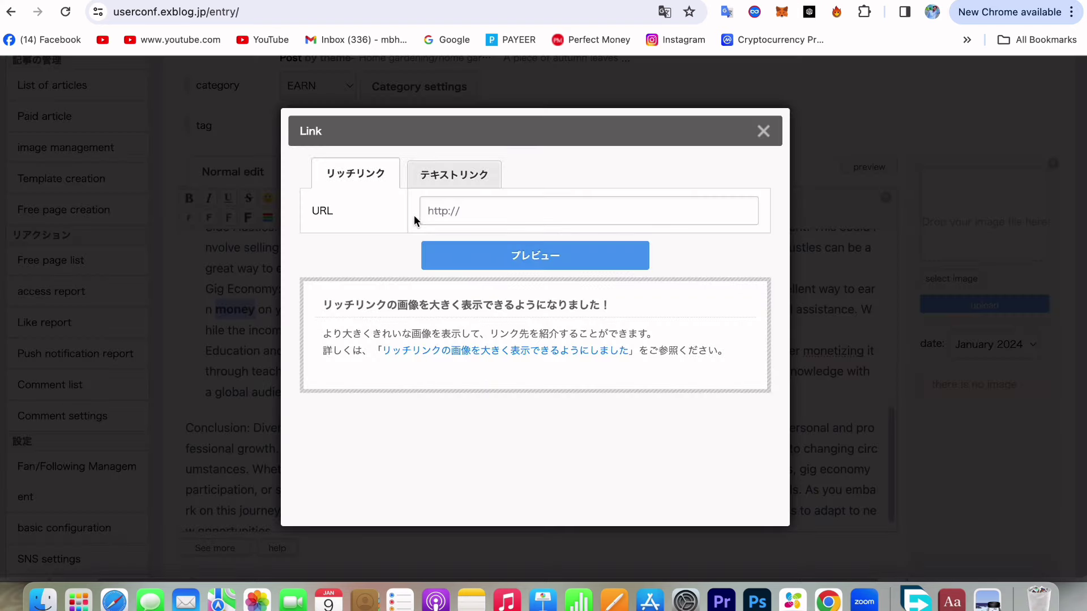
pyautogui.click(764, 132)
pyautogui.scroll(-5, 298, 436)
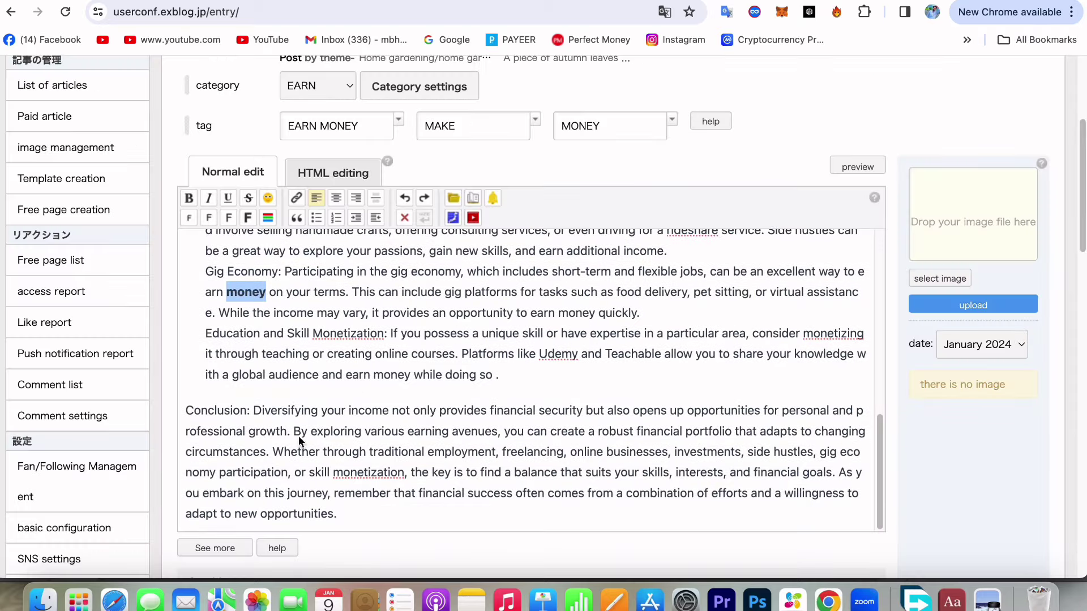
pyautogui.scroll(-3, 398, 453)
pyautogui.scroll(-5, 637, 420)
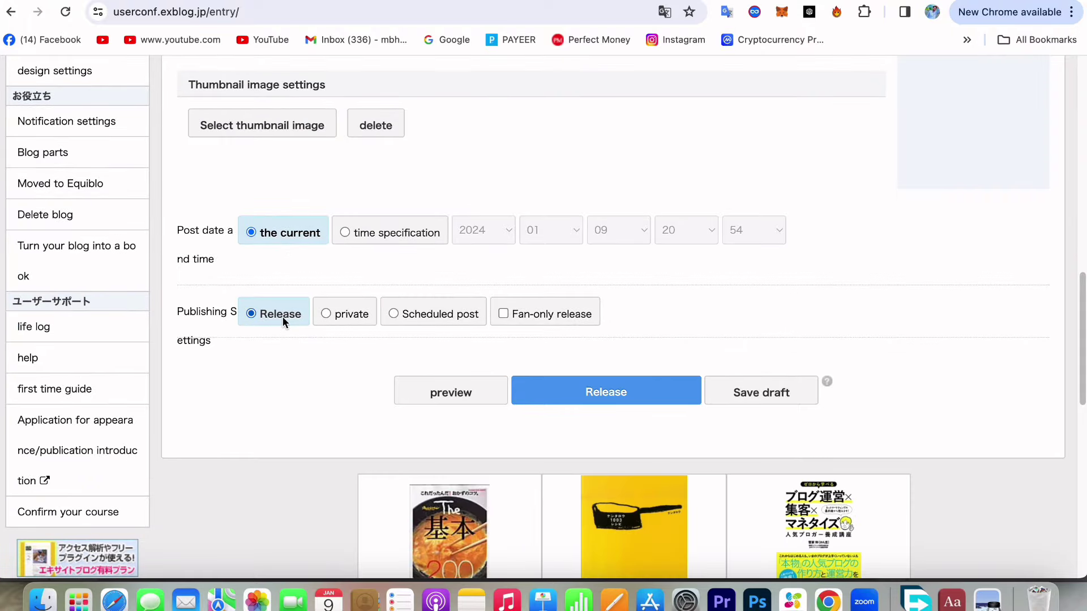
# Release the post, dismiss the translation prompt and go to the live blog.
pyautogui.scroll(-1, 646, 324)
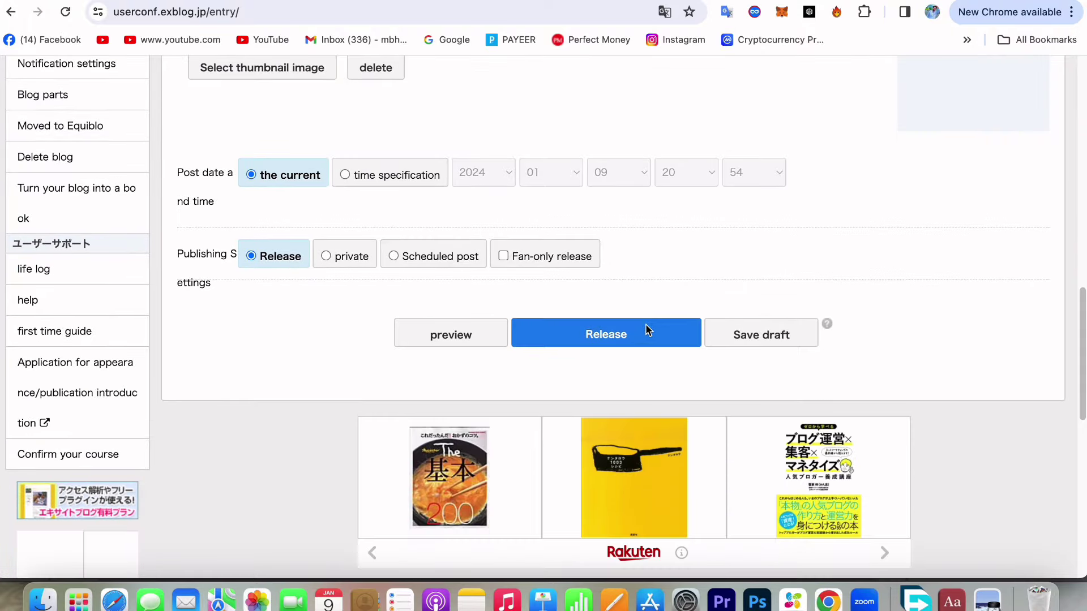
pyautogui.click(463, 335)
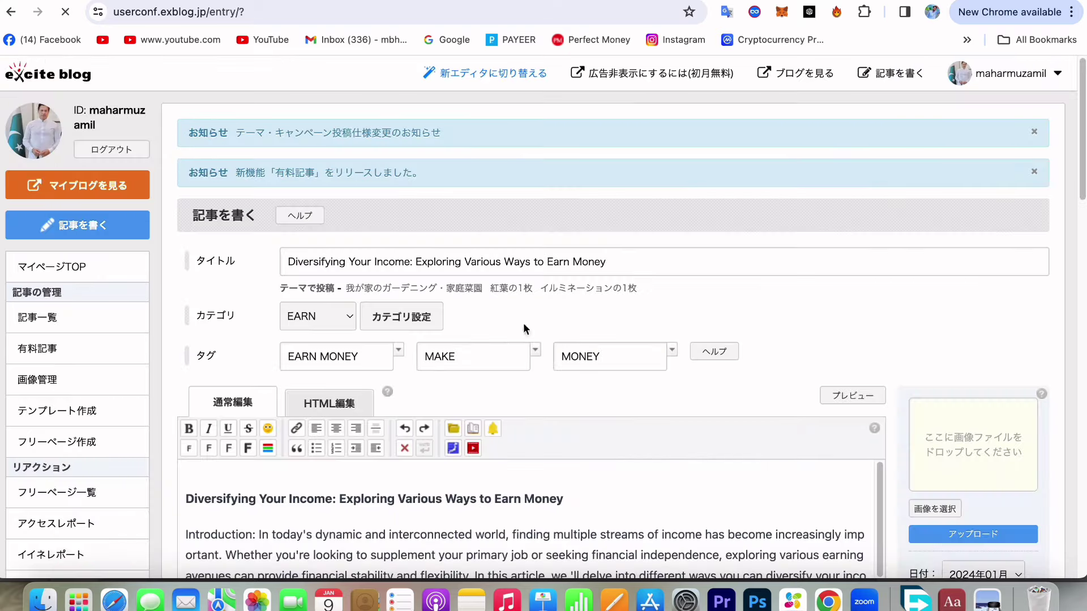
pyautogui.scroll(-15, 420, 383)
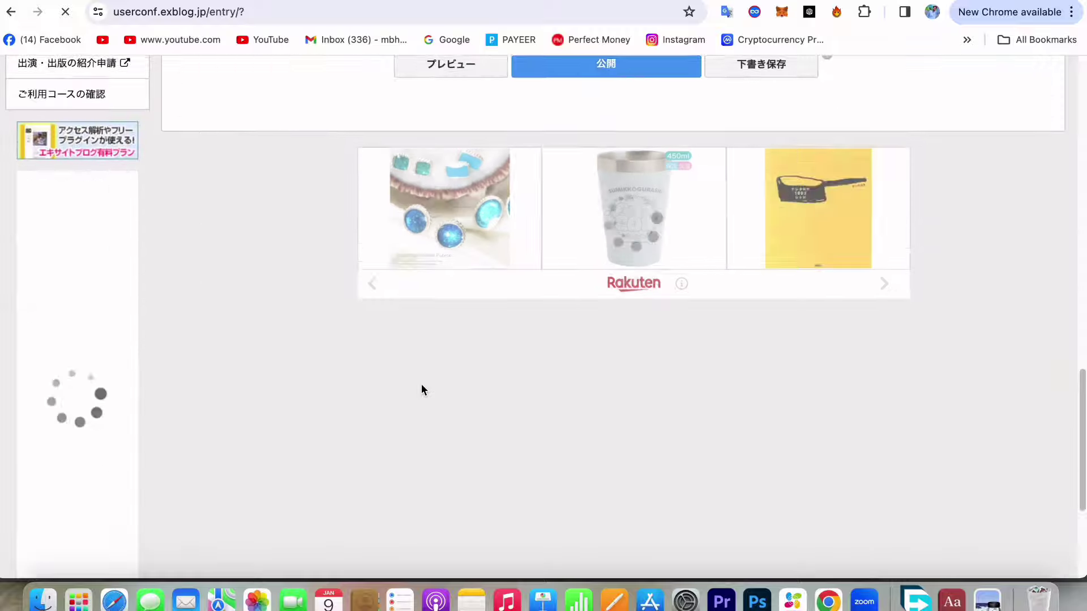
pyautogui.scroll(8, 421, 390)
pyautogui.scroll(-10, 422, 391)
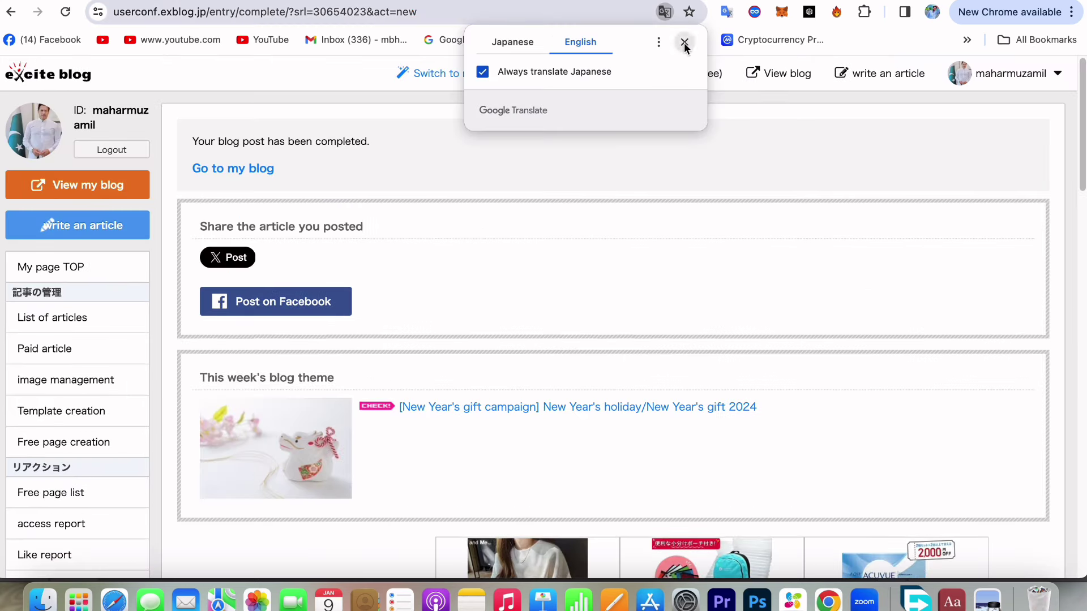
pyautogui.click(685, 42)
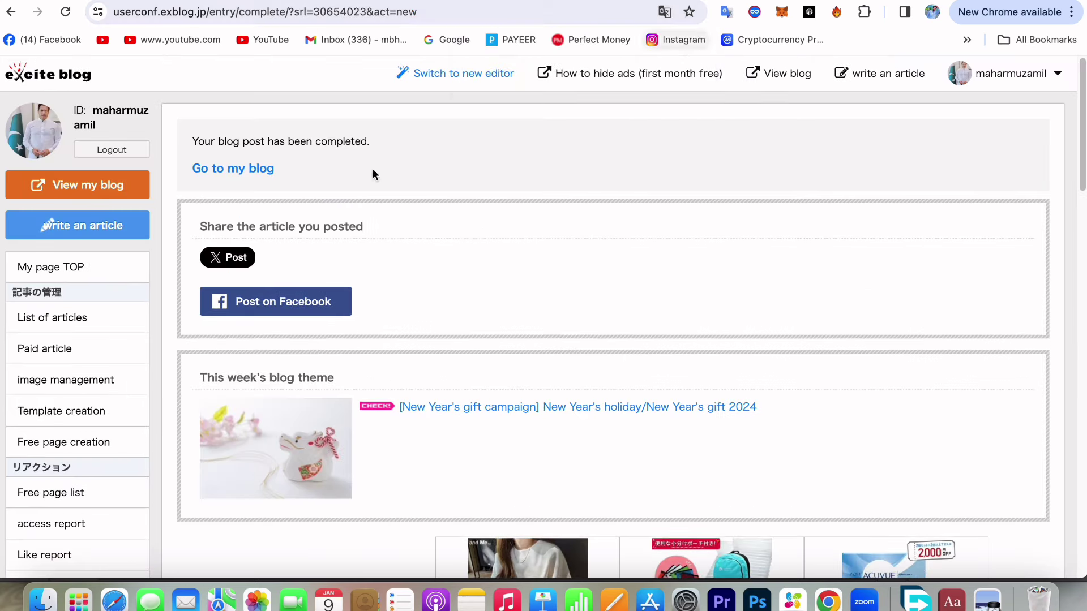
pyautogui.click(229, 168)
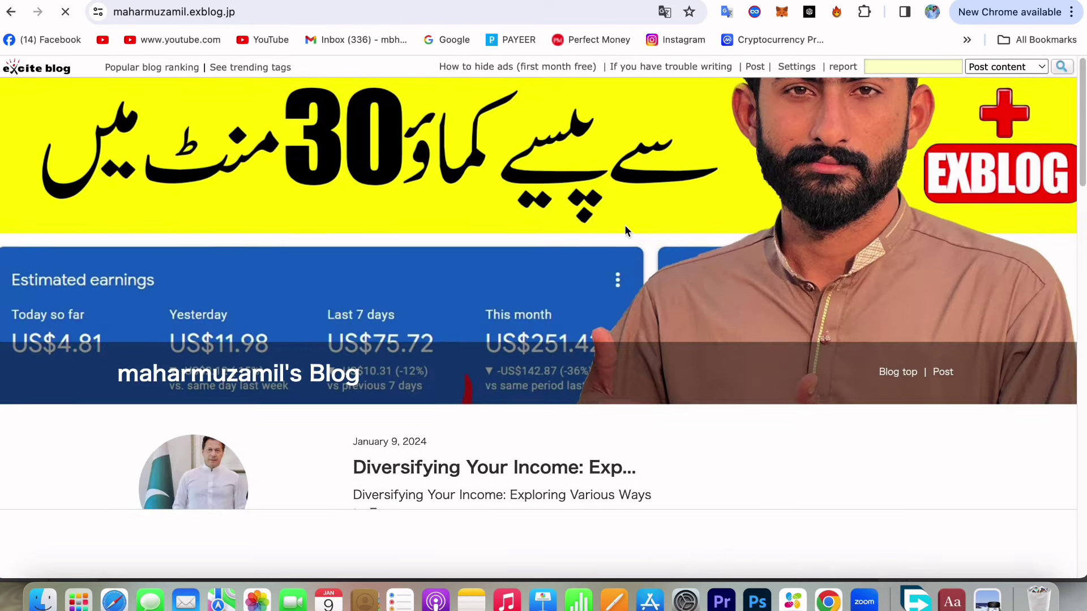
# Open the full page of the new 'Diversifying Your Income' post.
pyautogui.scroll(-5, 419, 300)
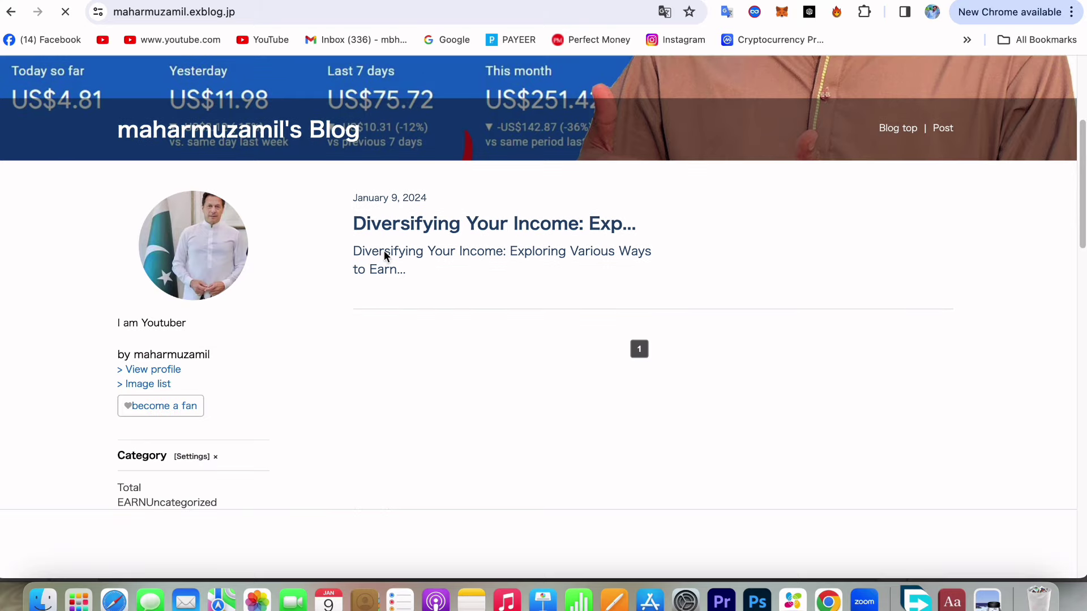
pyautogui.scroll(-2, 384, 253)
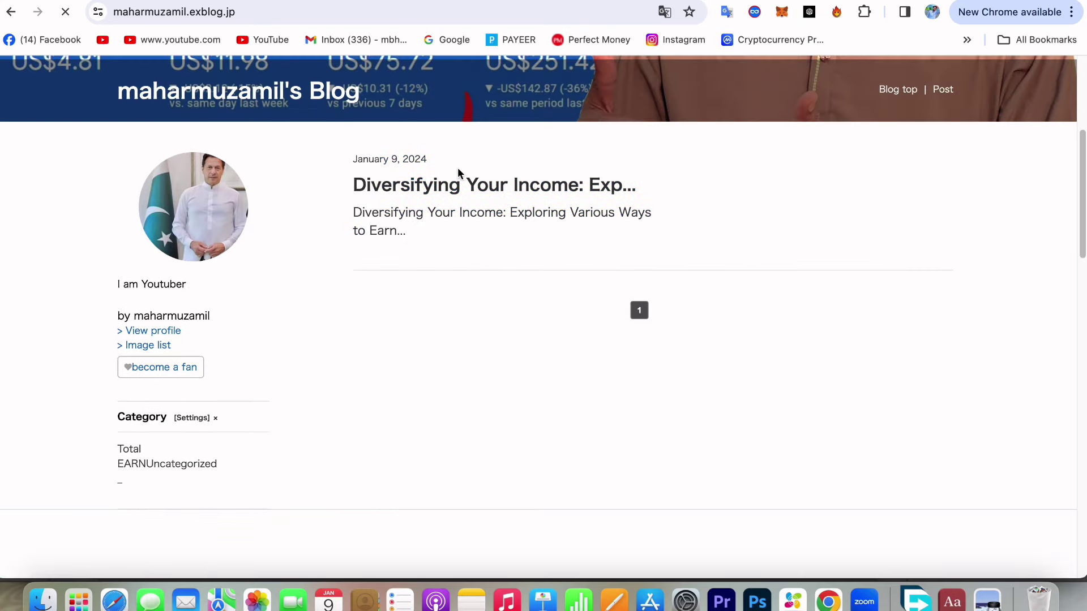
pyautogui.scroll(-1, 375, 300)
pyautogui.scroll(-1, 375, 300)
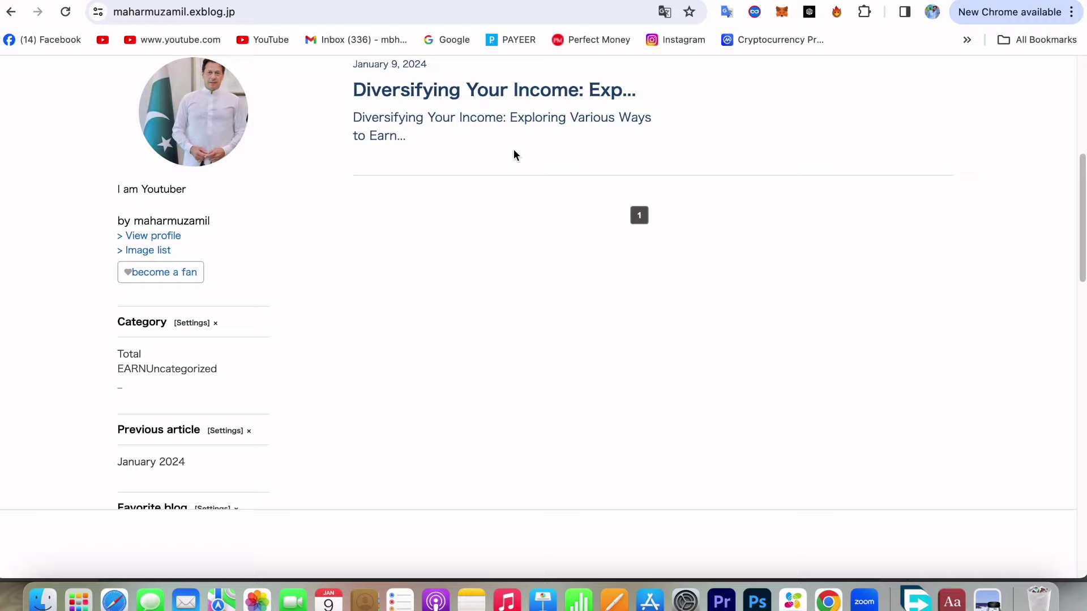
pyautogui.click(518, 114)
pyautogui.scroll(-8, 423, 298)
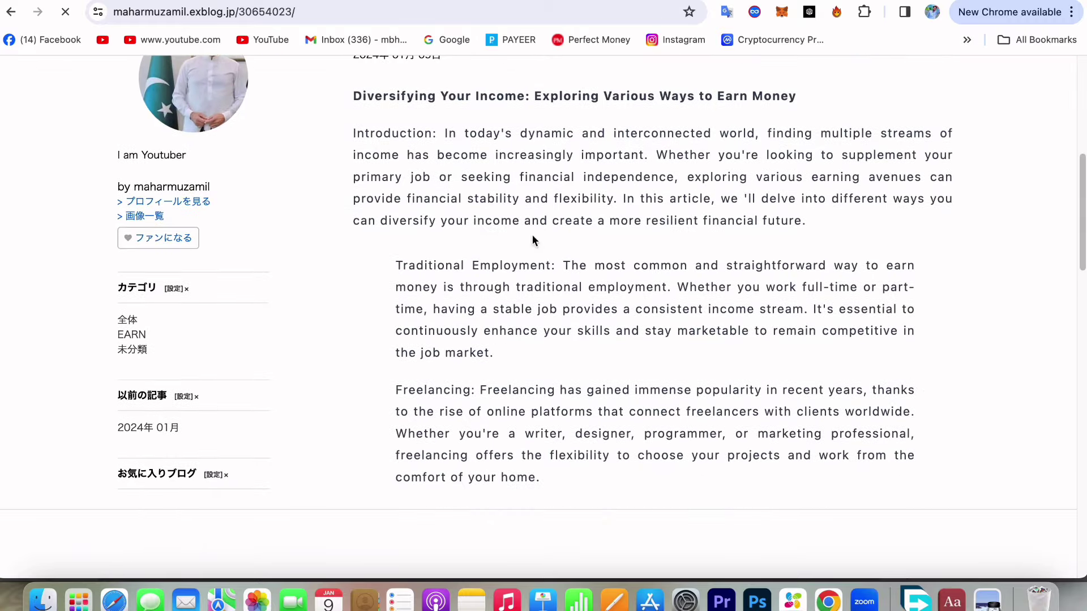
pyautogui.scroll(-20, 542, 252)
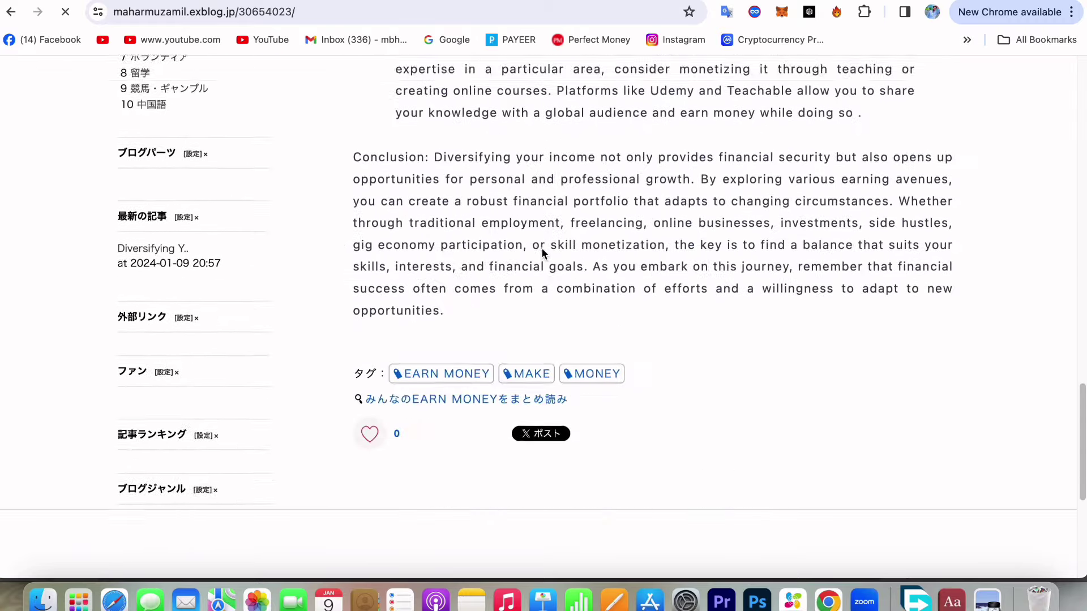
pyautogui.scroll(20, 542, 253)
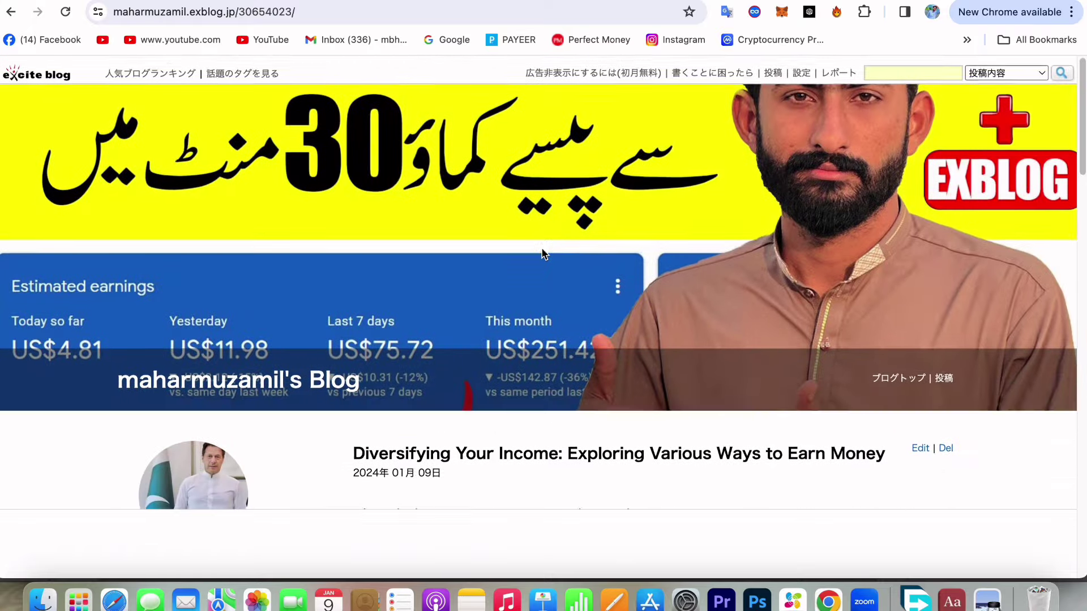
pyautogui.click(306, 14)
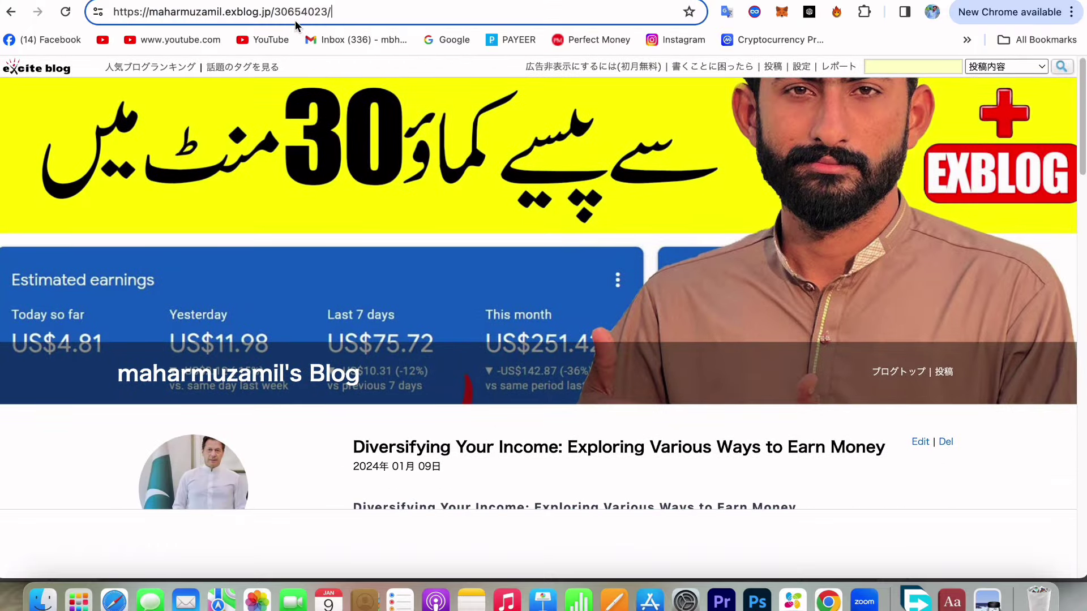
pyautogui.click(274, 11)
pyautogui.moveTo(274, 12); pyautogui.dragTo(90, 11)
pyautogui.press('super+c')
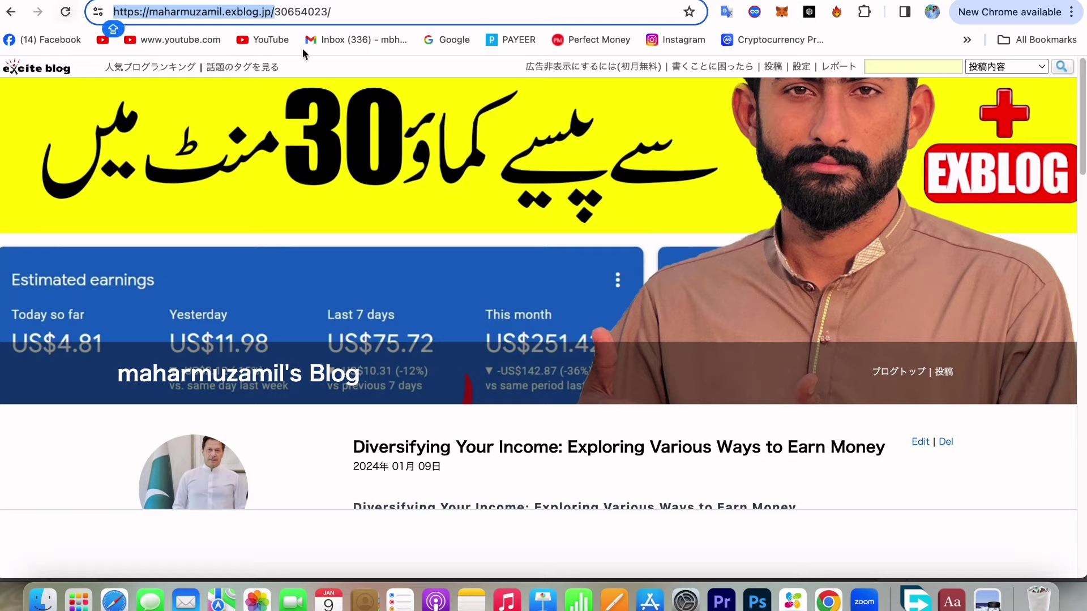
# Open Google AdSense in a new tab and save the pasted Excite blog URL as a new site.
pyautogui.press('super+t')
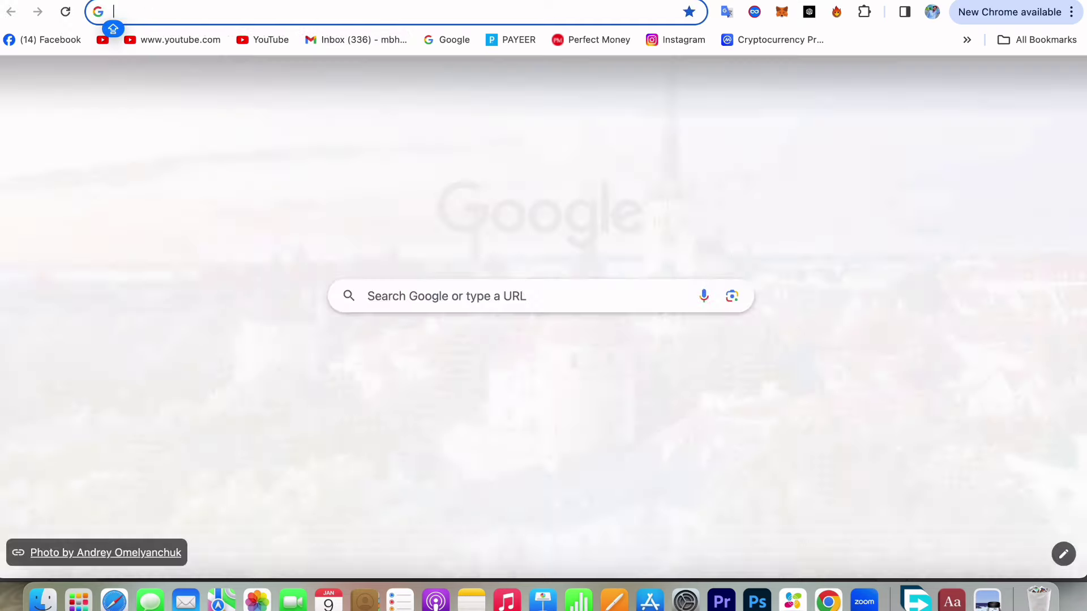
pyautogui.write('ADSE')
pyautogui.press('Return')
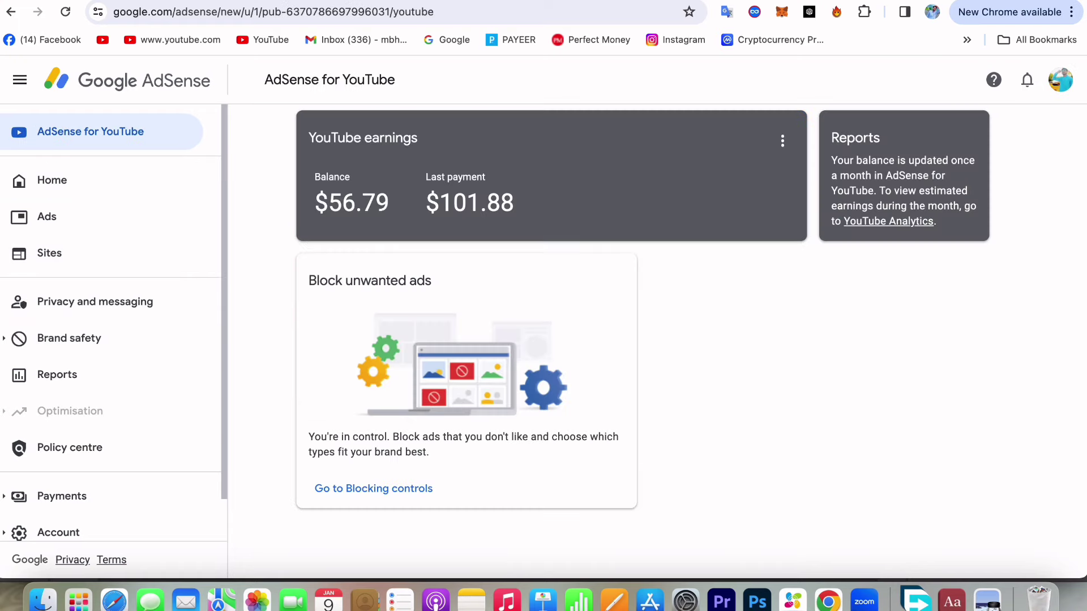
pyautogui.click(78, 252)
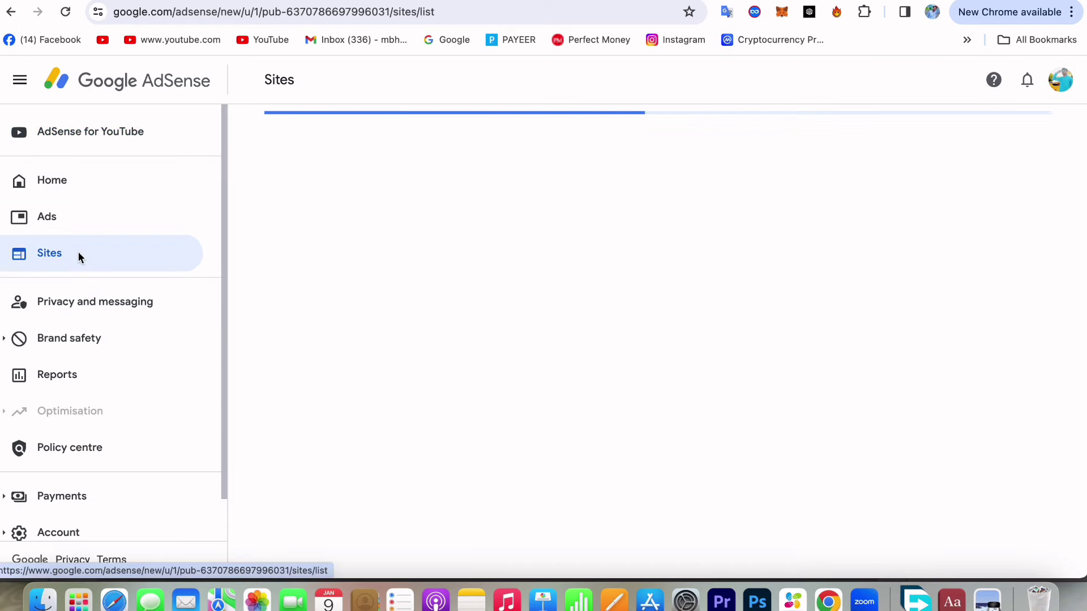
pyautogui.click(311, 256)
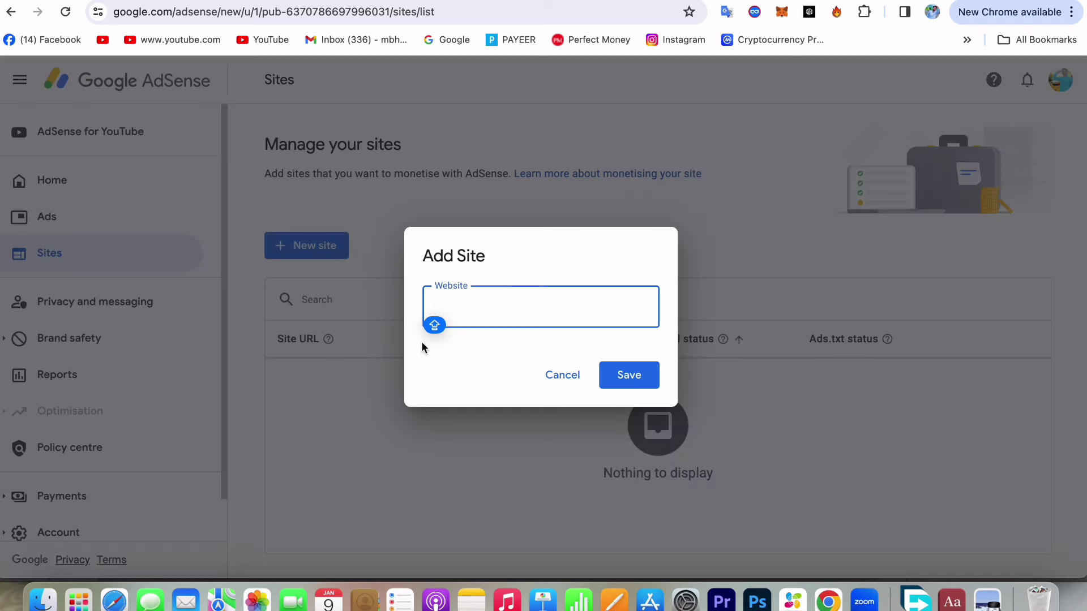
pyautogui.press('super+v')
pyautogui.click(629, 377)
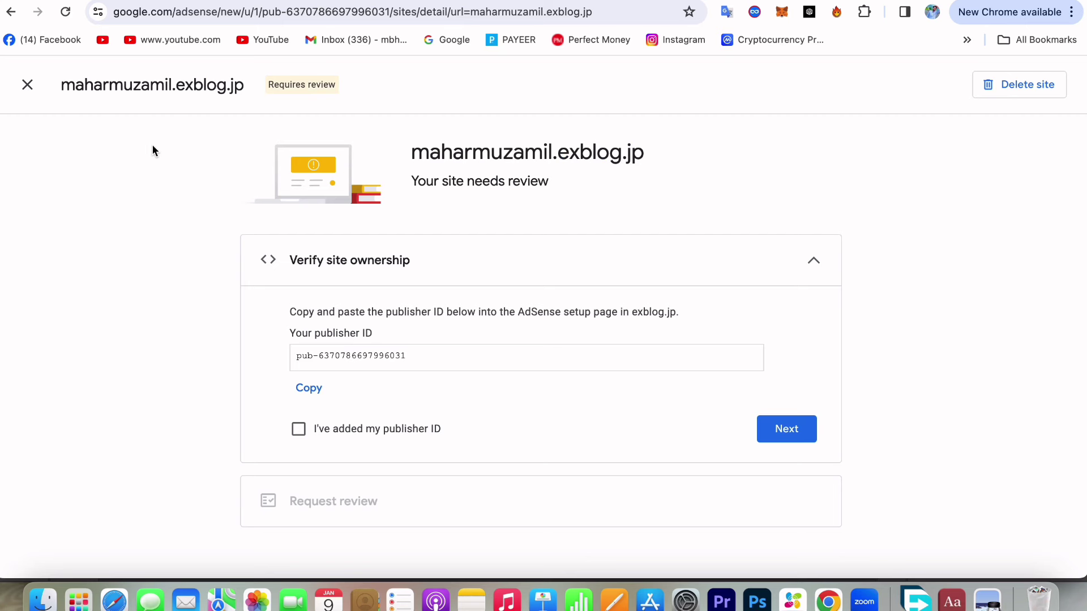
# Confirm the publisher ID is added, copy it, and complete the ownership-verification step.
pyautogui.click(299, 430)
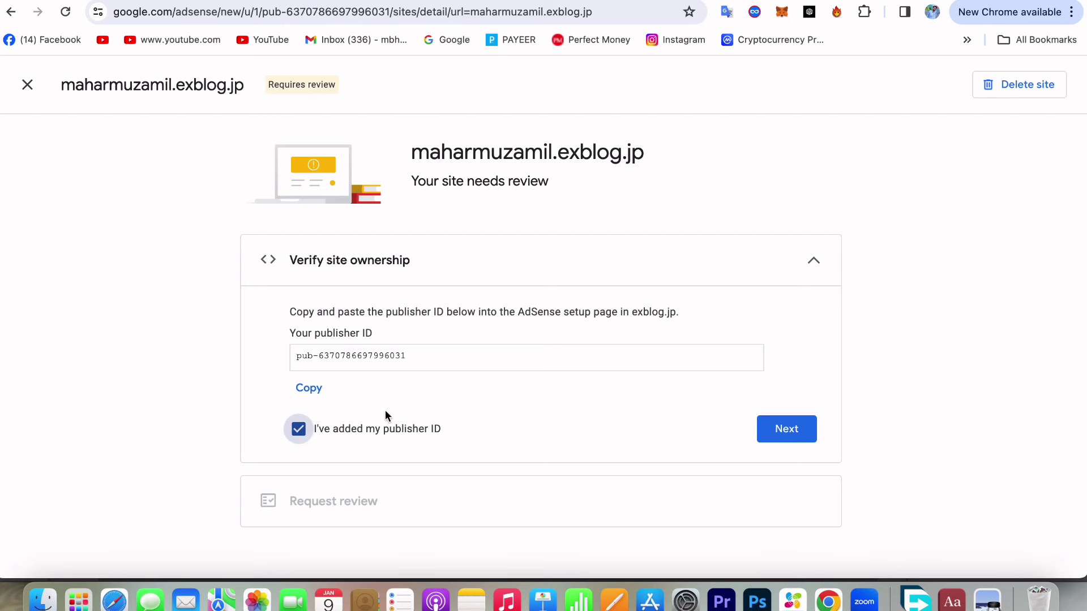
pyautogui.click(308, 390)
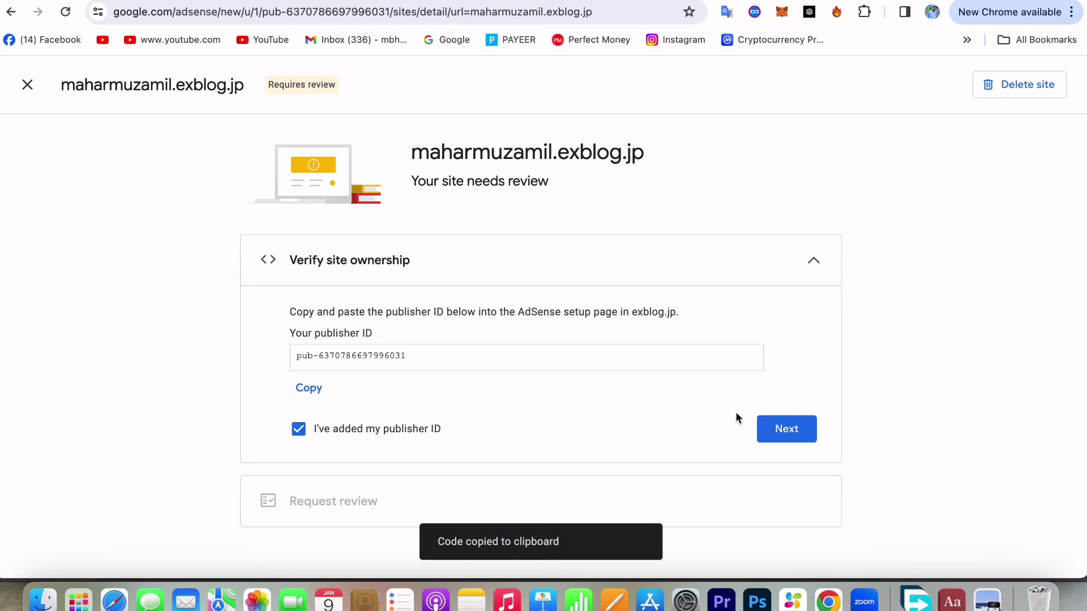
pyautogui.click(787, 429)
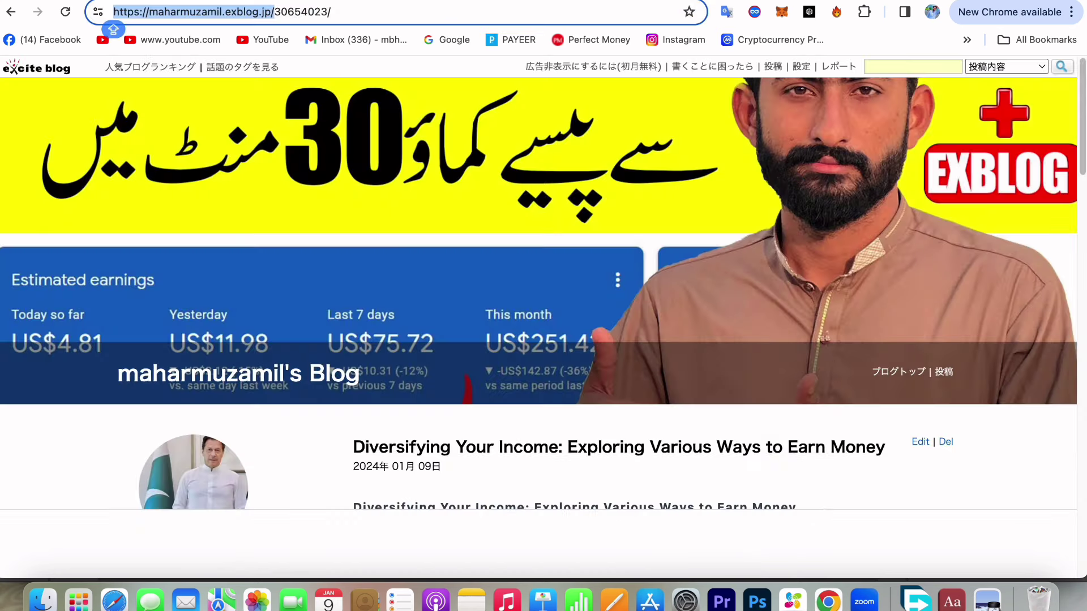
# Go from the Excite Blog home page to the Management screen top via the user menu.
pyautogui.scroll(-3, 375, 335)
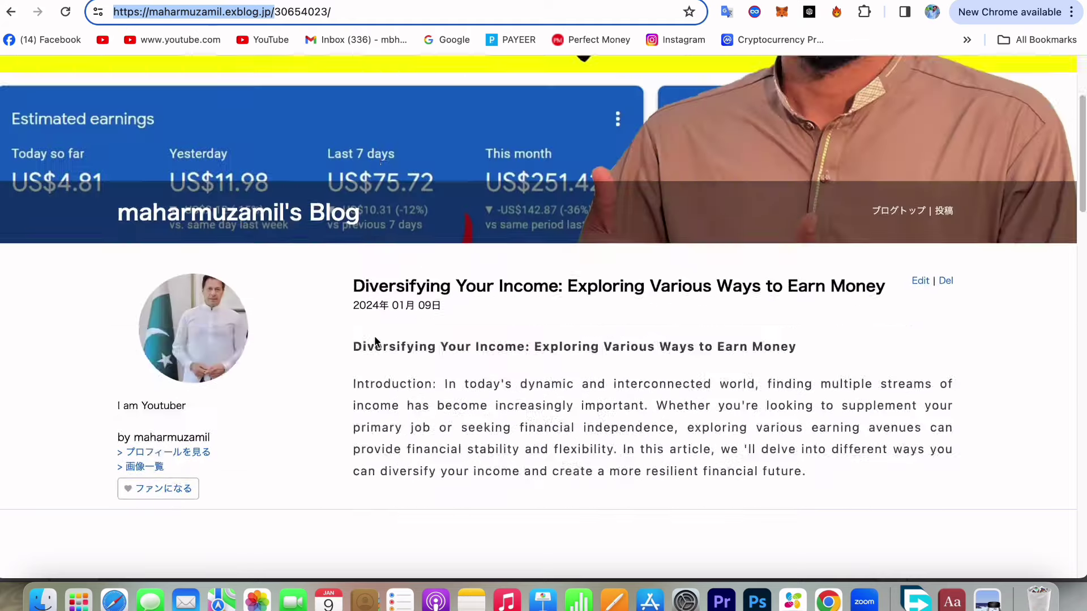
pyautogui.scroll(3, 375, 335)
pyautogui.click(29, 72)
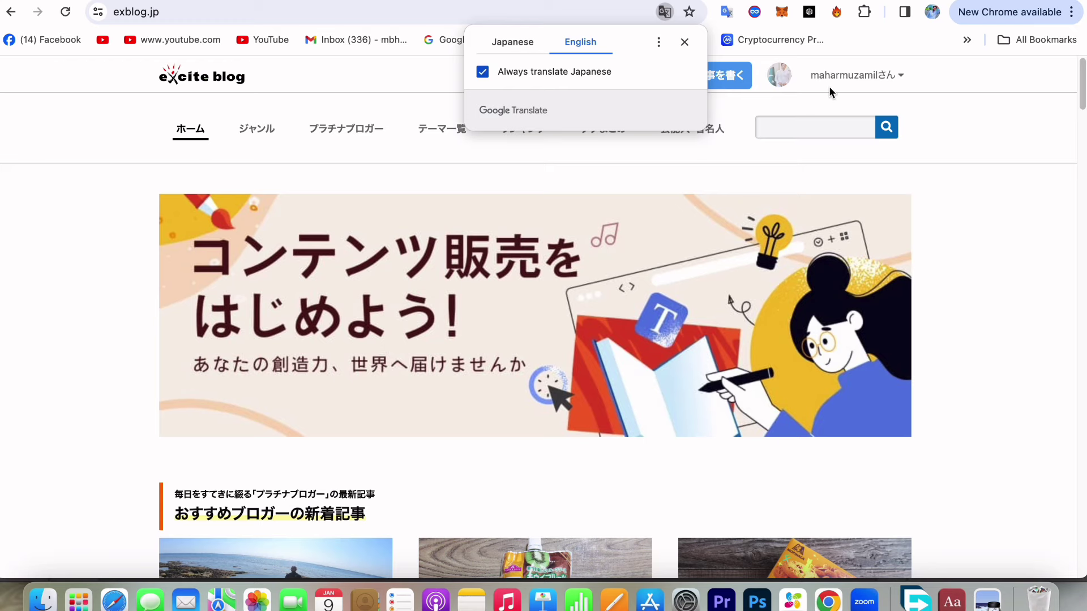
pyautogui.click(831, 82)
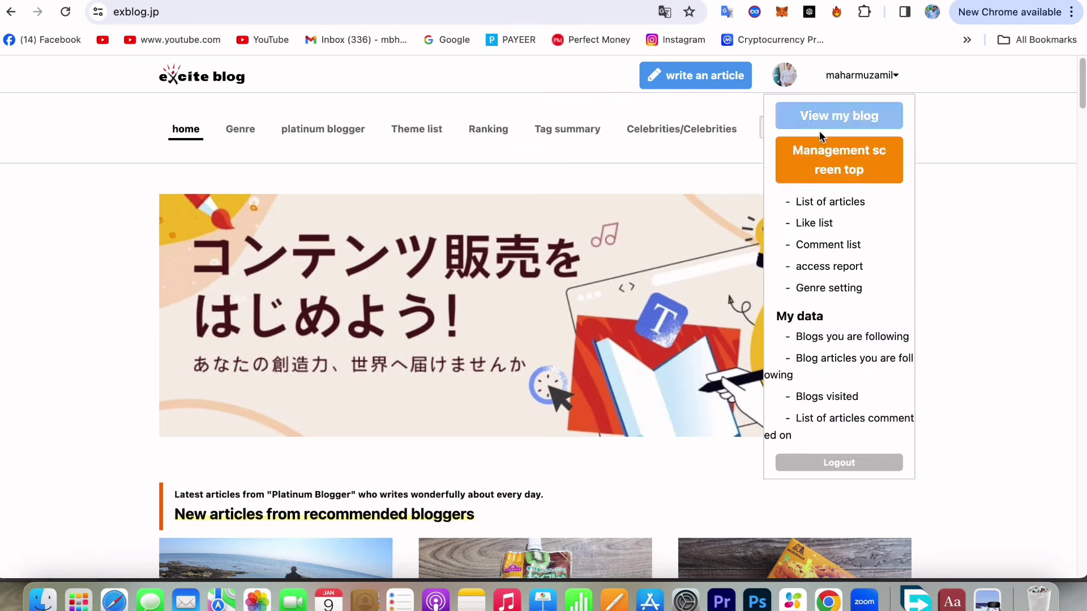
pyautogui.click(831, 169)
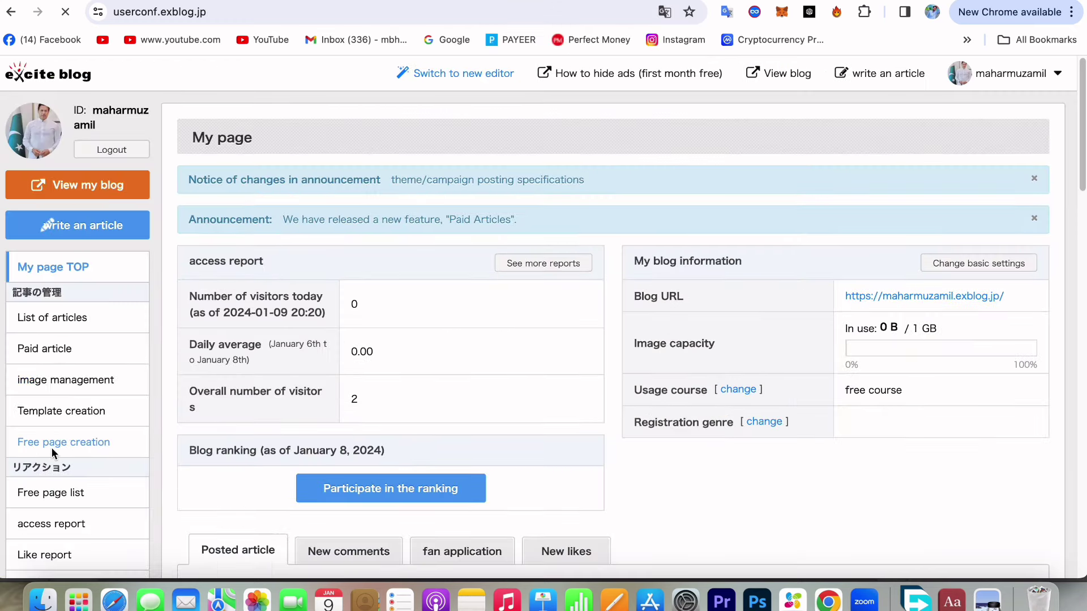
# Look at the appearance/publication introduction application form, then close it and return to the dashboard.
pyautogui.scroll(-10, 52, 447)
pyautogui.scroll(-5, 52, 447)
pyautogui.scroll(10, 51, 450)
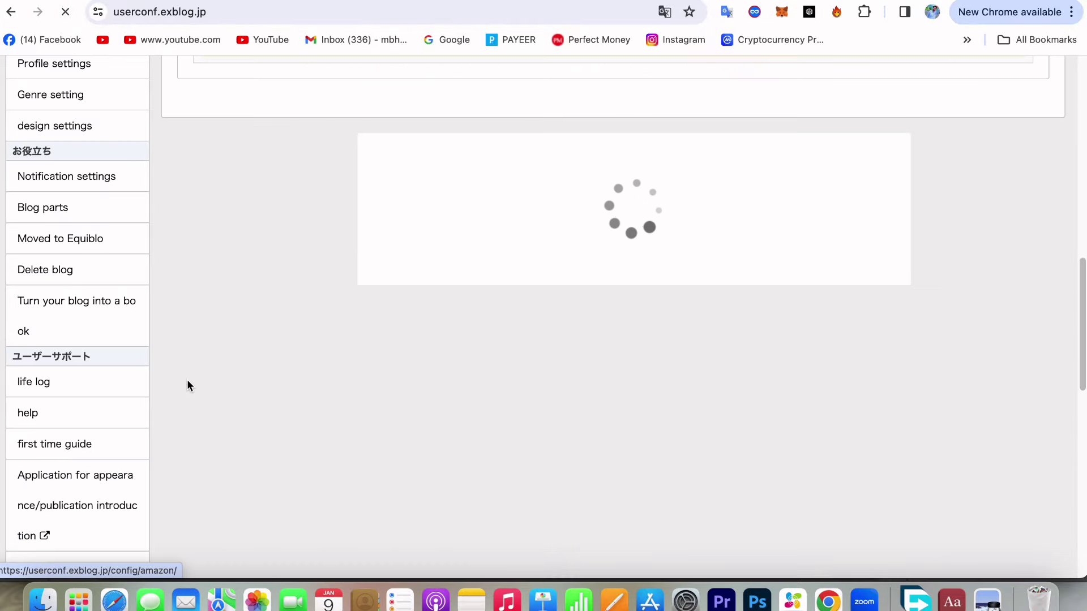
pyautogui.scroll(2, 189, 383)
pyautogui.scroll(-1, 189, 384)
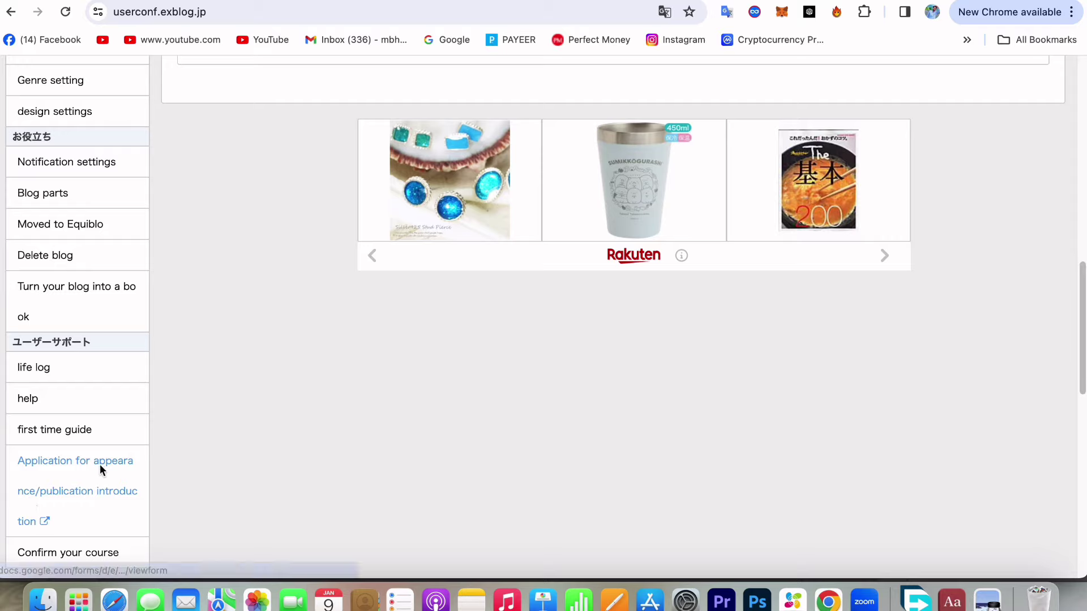
pyautogui.click(79, 490)
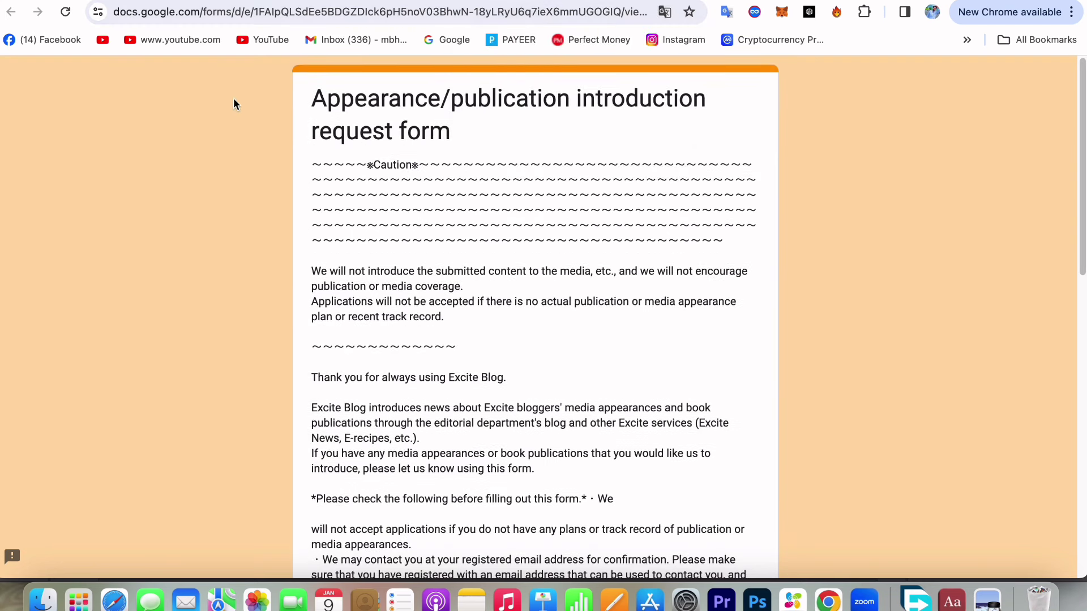
pyautogui.press('super+w')
# Open Profile settings from the management sidebar.
pyautogui.scroll(1, 69, 245)
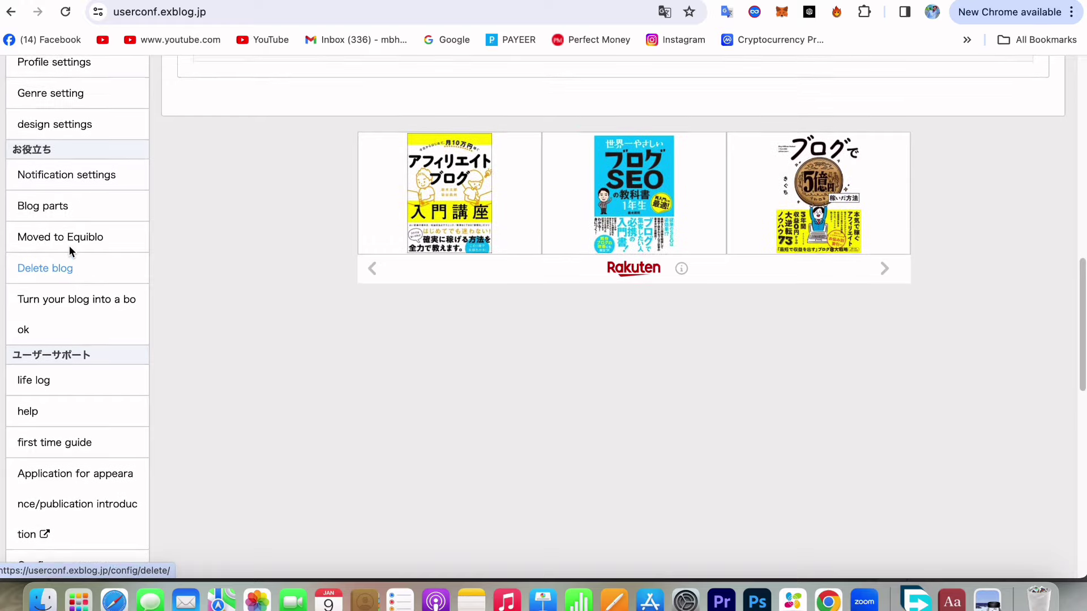
pyautogui.scroll(-3, 69, 245)
pyautogui.scroll(4, 69, 247)
pyautogui.scroll(1, 69, 246)
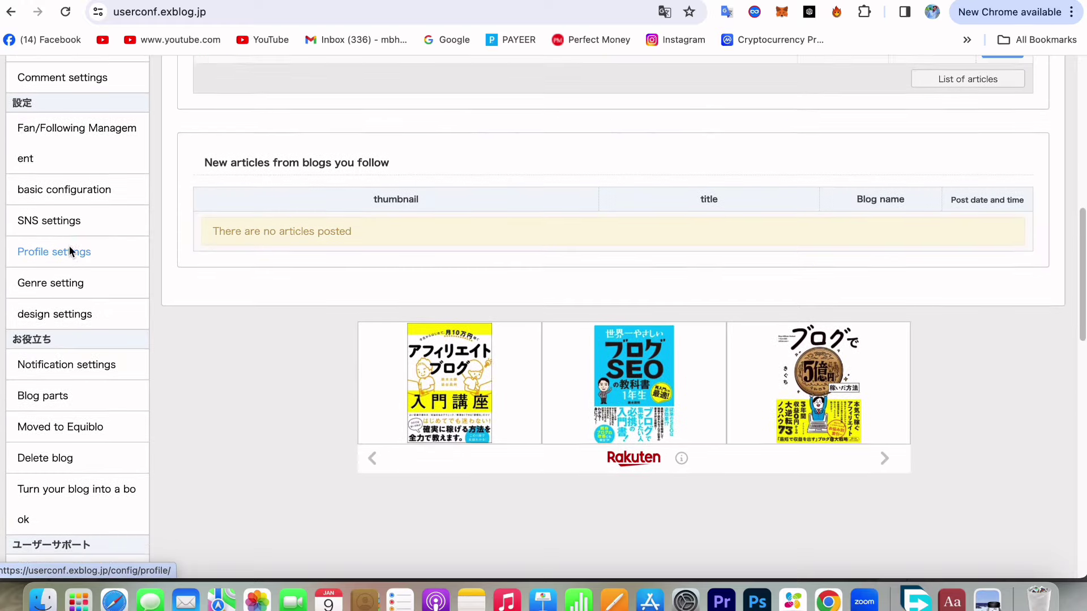
pyautogui.click(43, 256)
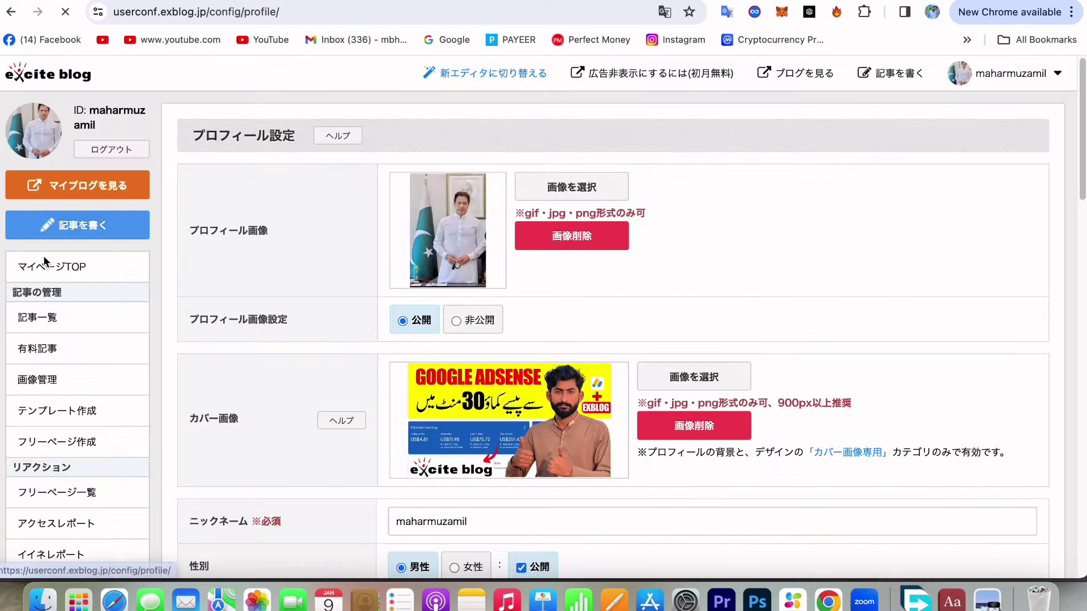
# Open the blog's Genre setting page from the management sidebar.
pyautogui.scroll(-10, 468, 352)
pyautogui.scroll(-15, 467, 351)
pyautogui.scroll(10, 467, 352)
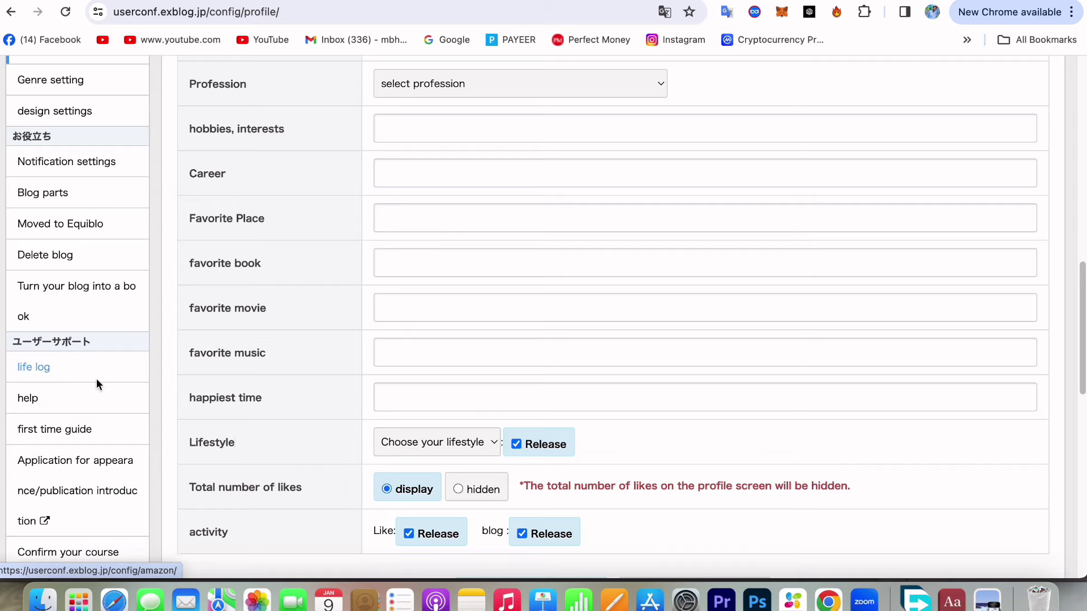
pyautogui.scroll(1, 96, 378)
pyautogui.scroll(1, 59, 347)
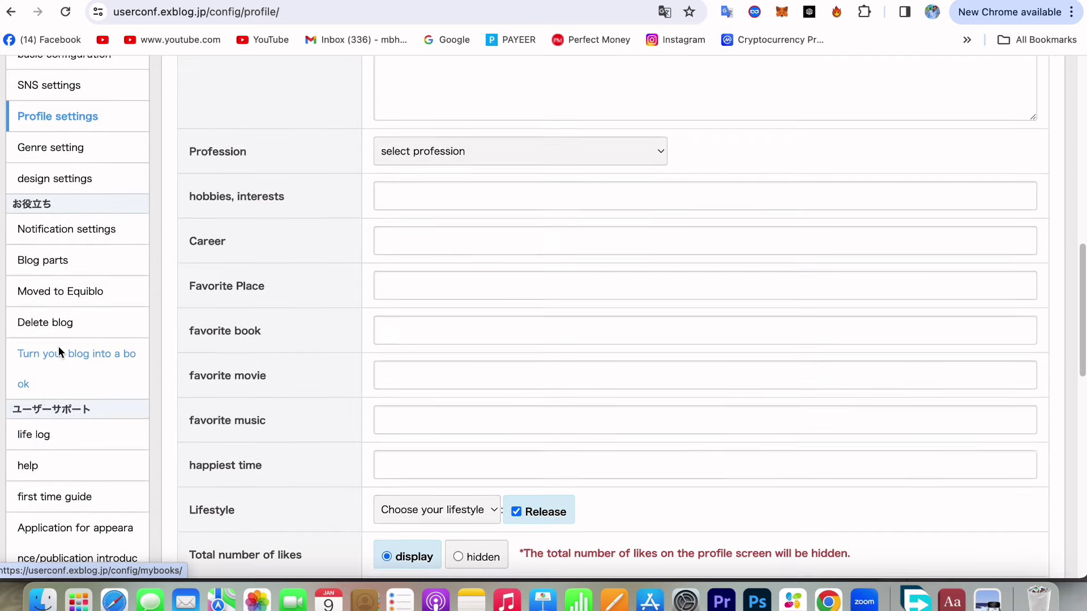
pyautogui.scroll(2, 59, 351)
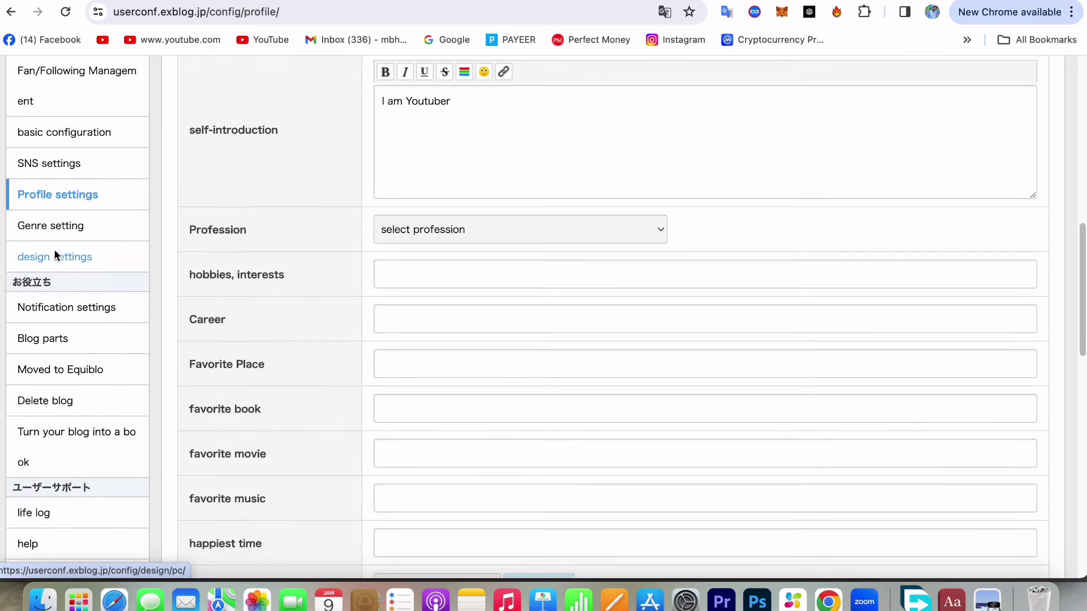
pyautogui.click(59, 243)
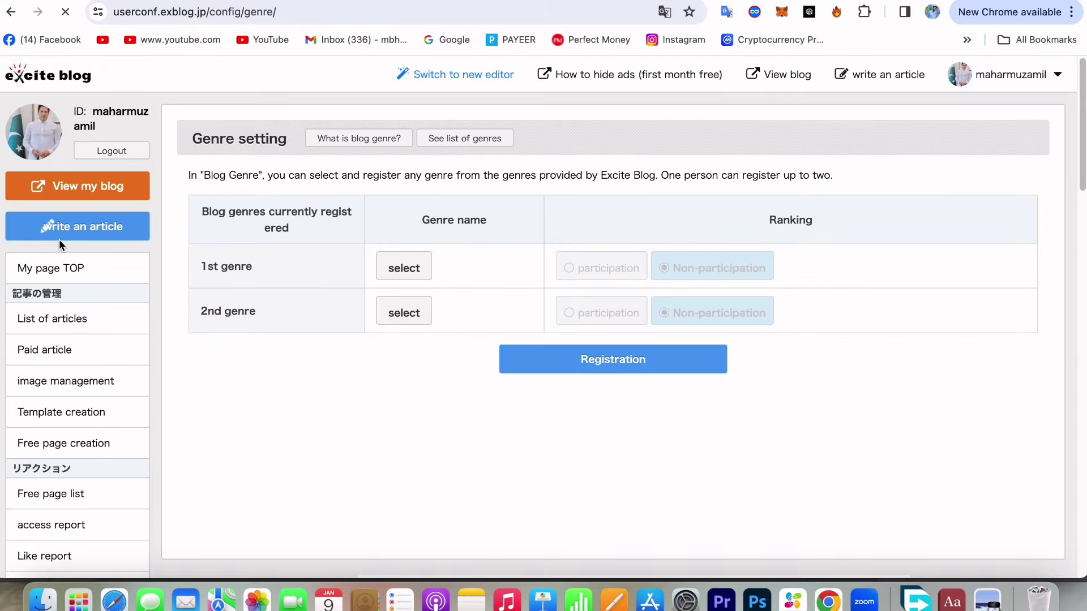
# Go to SNS settings and show the SNS button settings with Like, X, Facebook and LINE ticked.
pyautogui.scroll(-1, 48, 291)
pyautogui.scroll(-1, 55, 367)
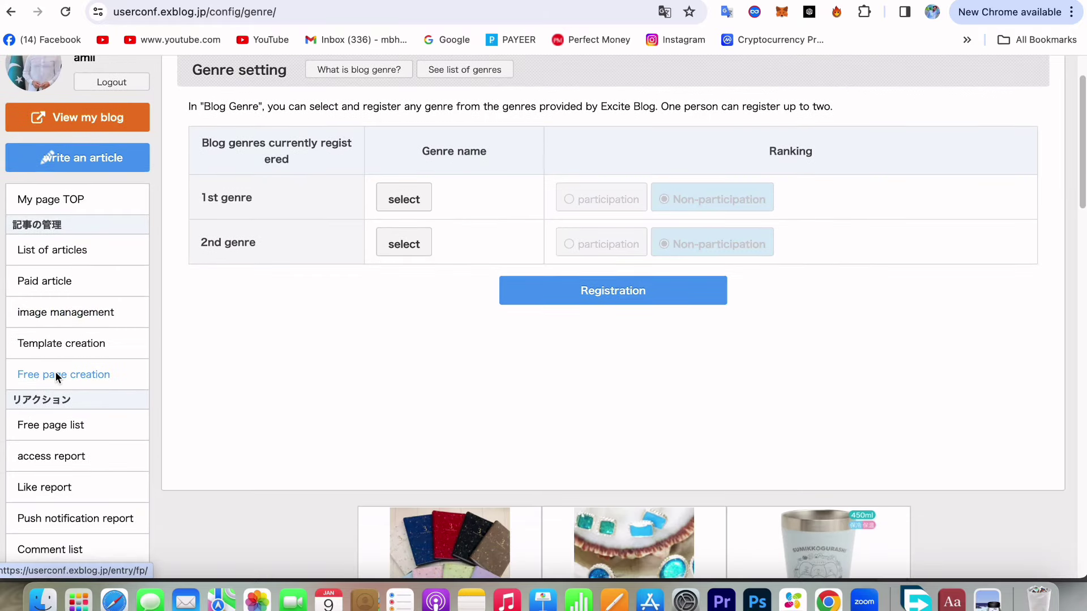
pyautogui.scroll(-1, 84, 259)
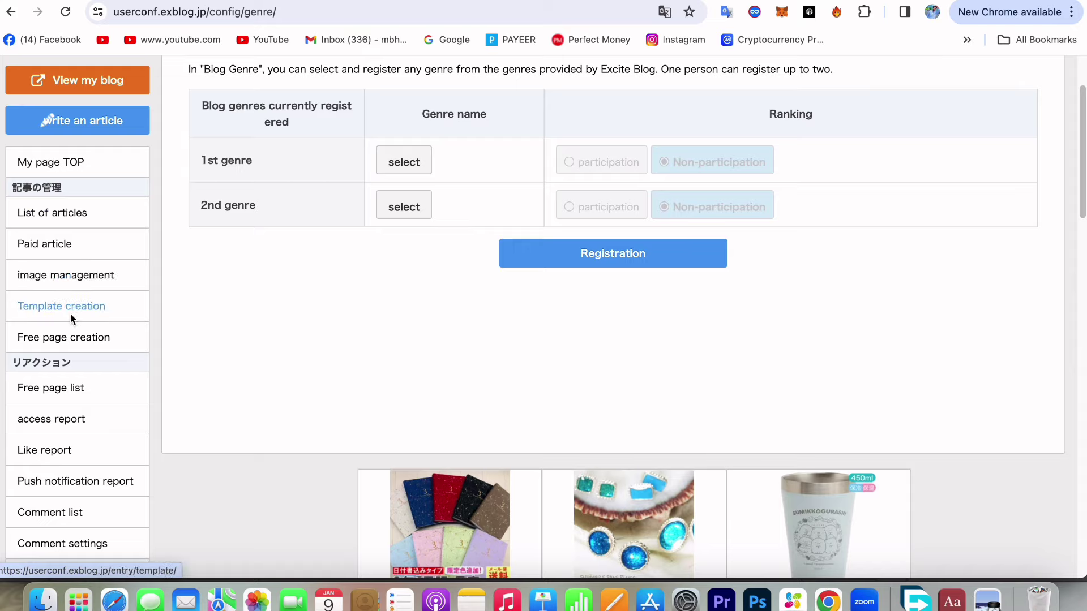
pyautogui.scroll(-2, 63, 316)
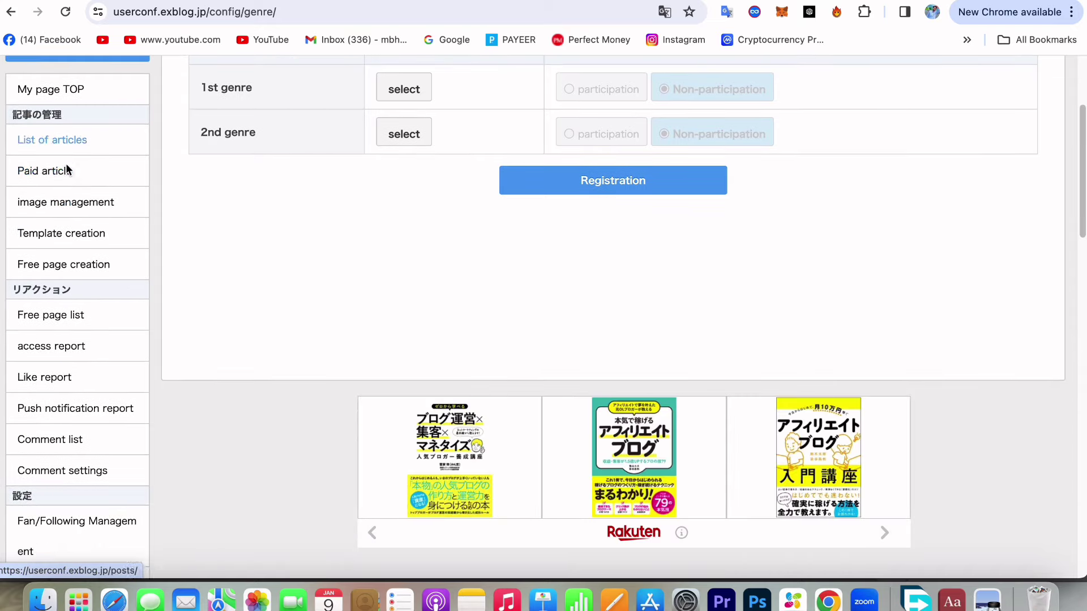
pyautogui.scroll(-4, 62, 213)
pyautogui.scroll(-5, 63, 213)
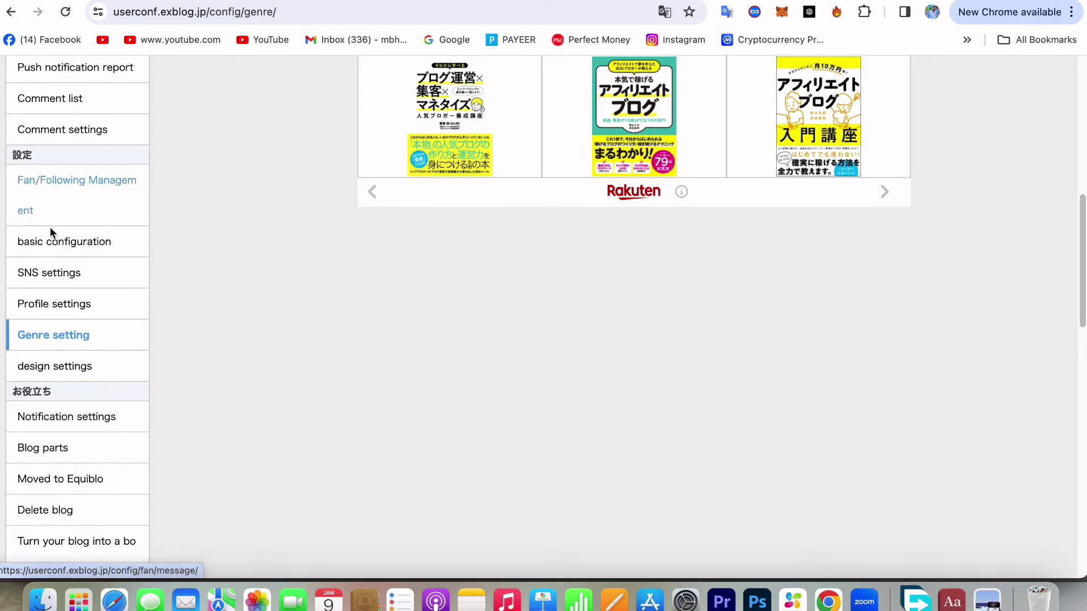
pyautogui.click(70, 270)
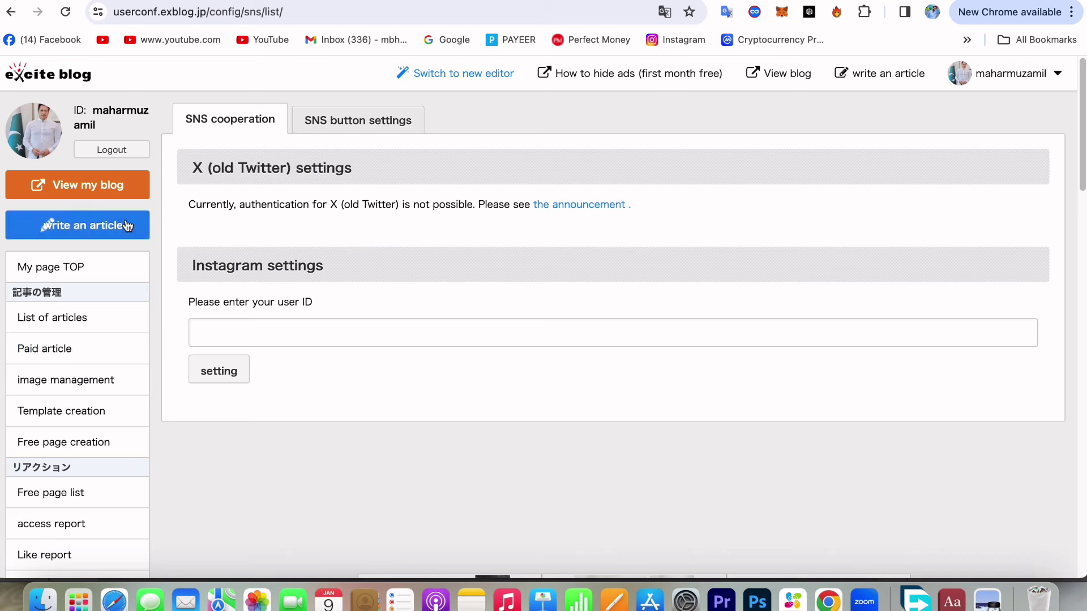
pyautogui.click(355, 120)
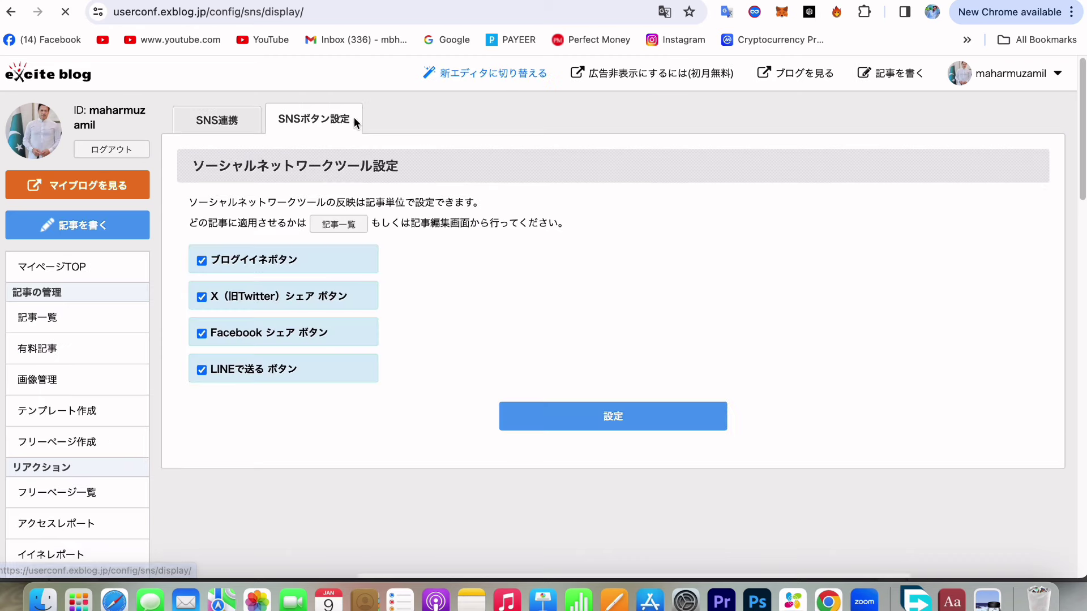